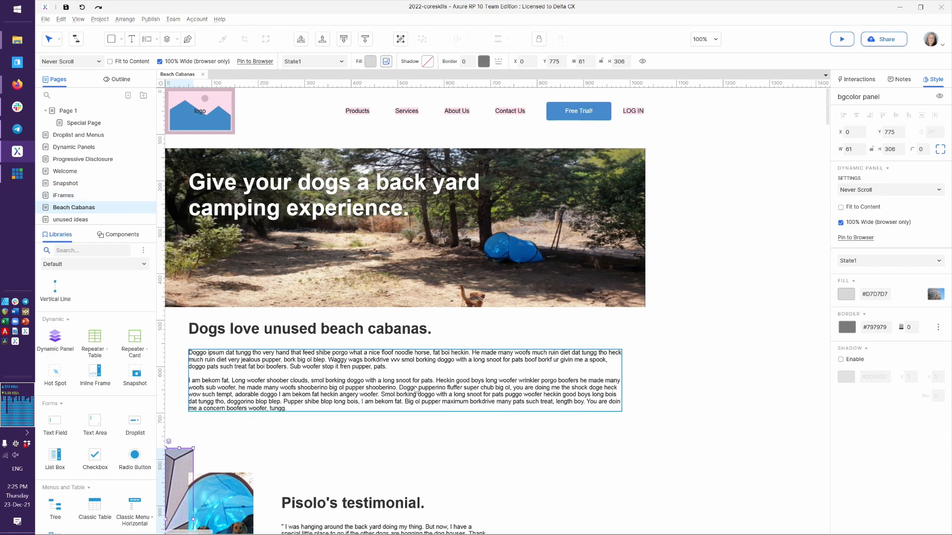
# - Duplicate the Beach Cabanas page and name the copy Pinned 1
pyautogui.scroll(-3, 461, 372)
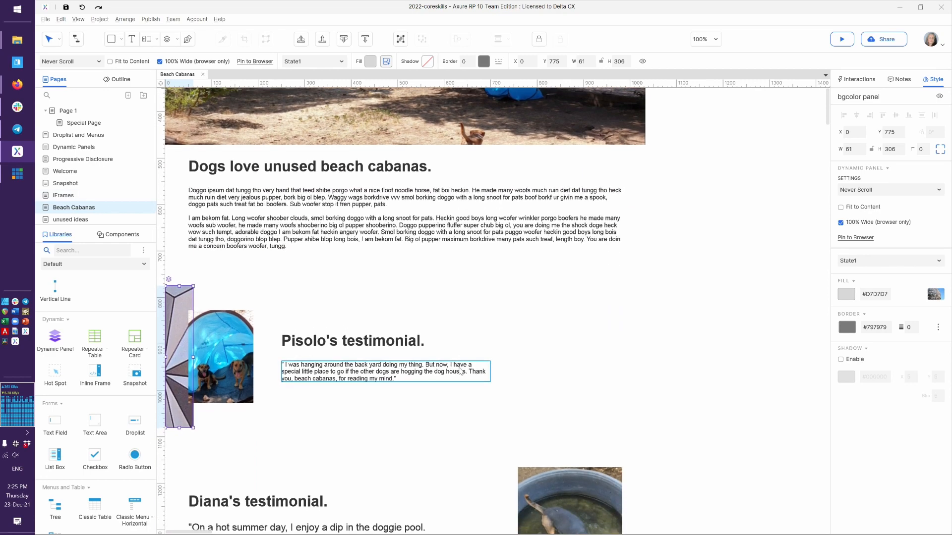
pyautogui.scroll(-1, 461, 372)
pyautogui.scroll(4, 461, 372)
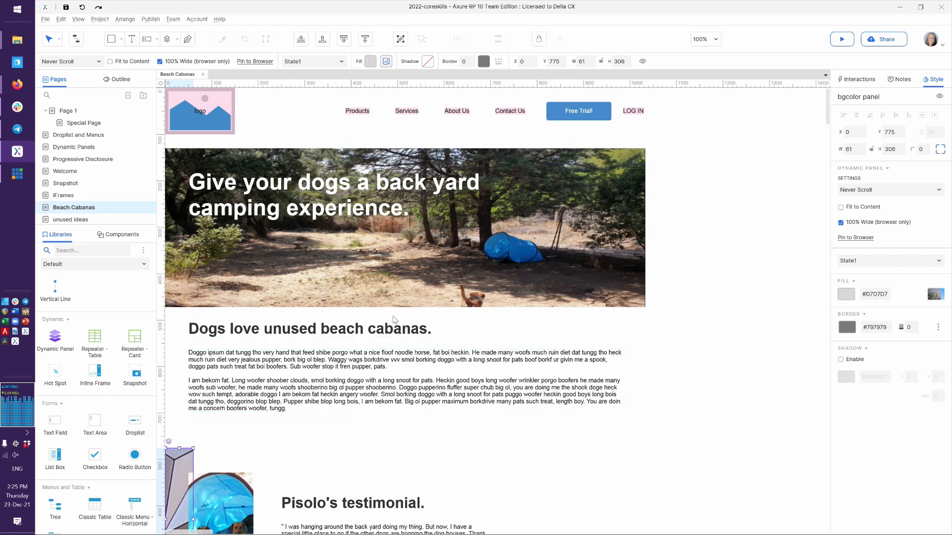
pyautogui.rightClick(86, 213)
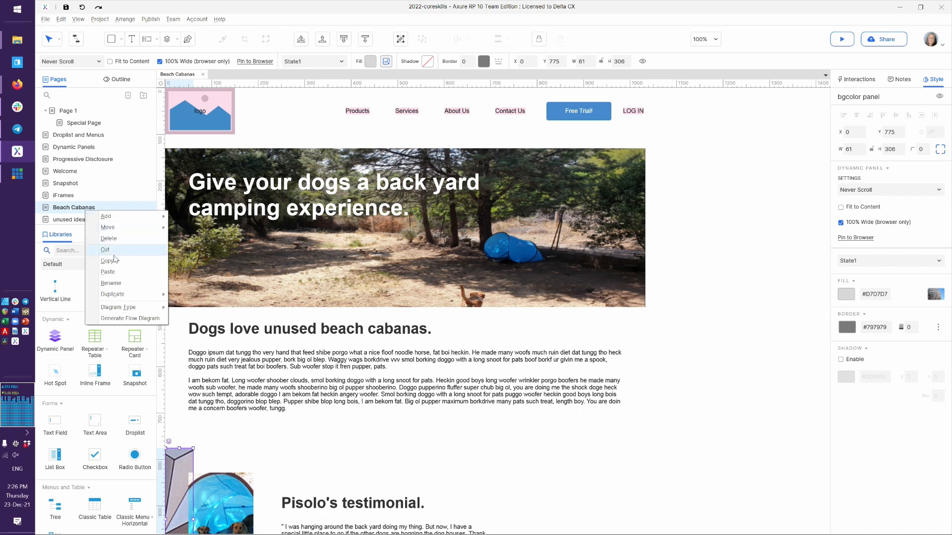
pyautogui.moveTo(132, 297)
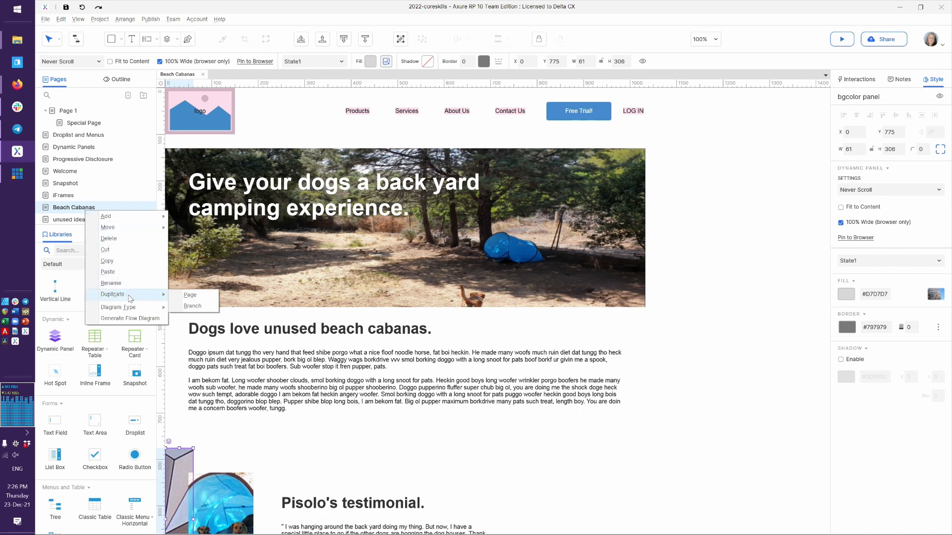
pyautogui.click(201, 297)
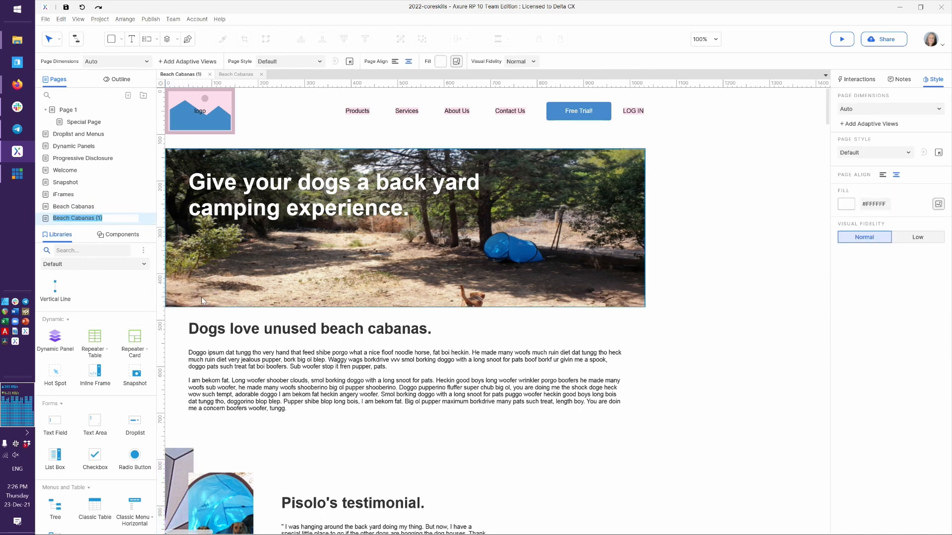
pyautogui.write('Pinned ')
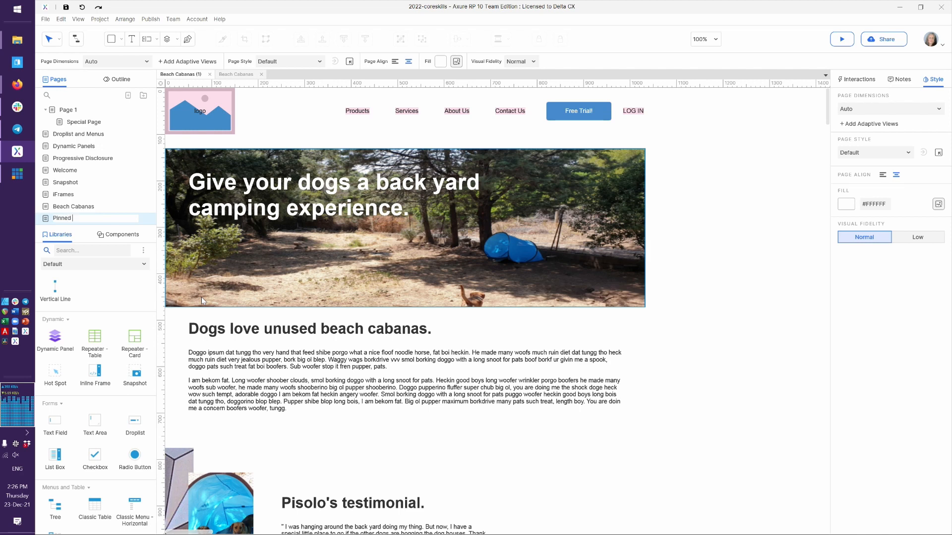
pyautogui.write('1')
pyautogui.press('Return')
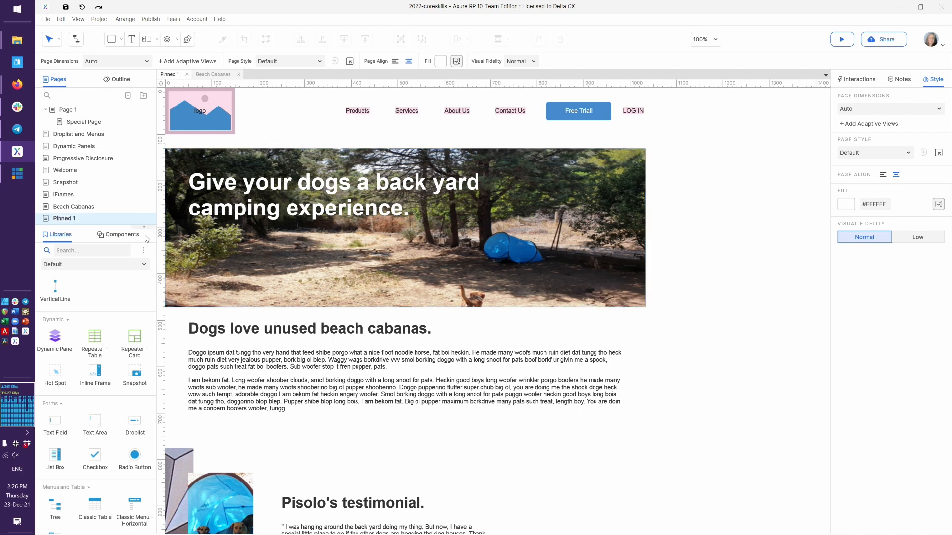
# - Duplicate the Pinned 1 page and name the copy Pinned 2
pyautogui.rightClick(114, 219)
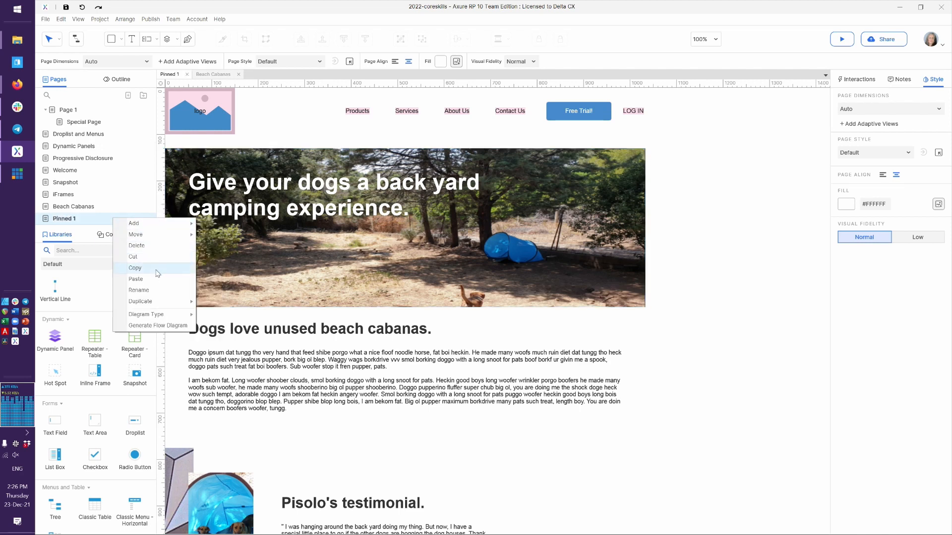
pyautogui.moveTo(167, 300)
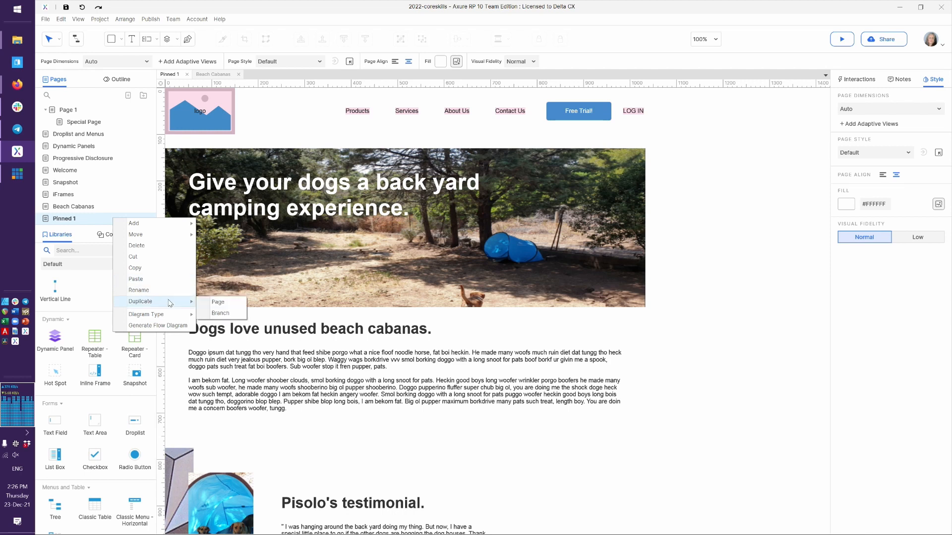
pyautogui.click(224, 305)
pyautogui.write('Pinned 2')
pyautogui.press('Return')
# - Duplicate the Pinned 2 page and name the copy Adaptive Views
pyautogui.moveTo(112, 219)
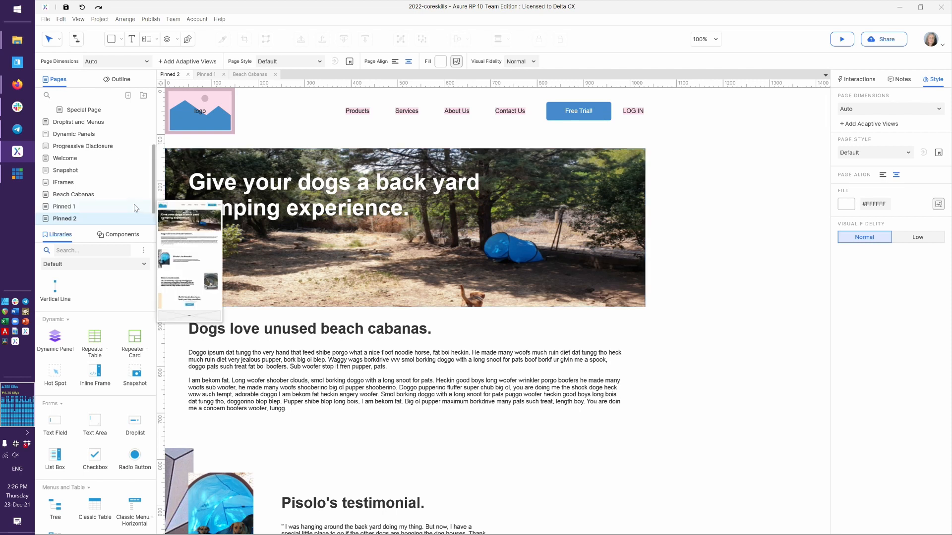
pyautogui.rightClick(110, 221)
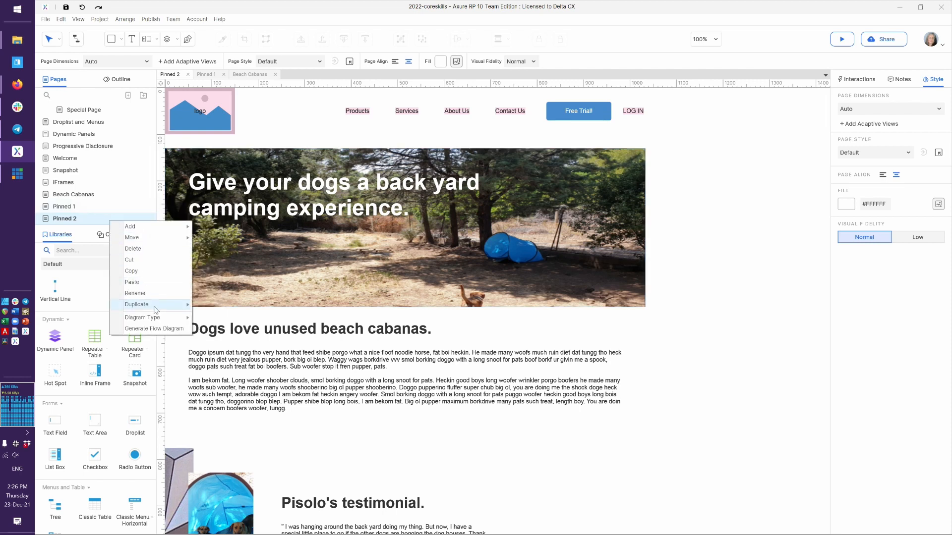
pyautogui.moveTo(155, 308)
pyautogui.click(214, 309)
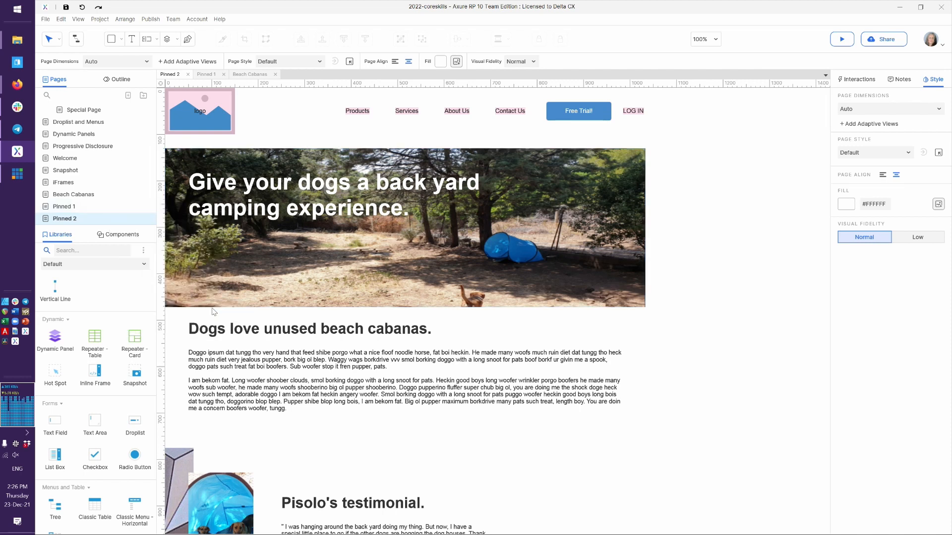
pyautogui.write('Adap')
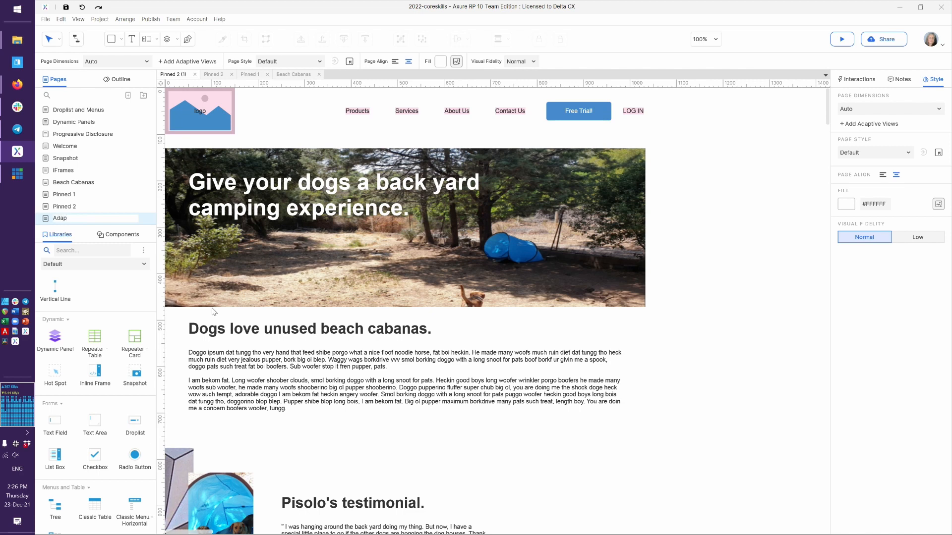
pyautogui.write('tvi')
pyautogui.press('BackSpace')
pyautogui.press('Return')
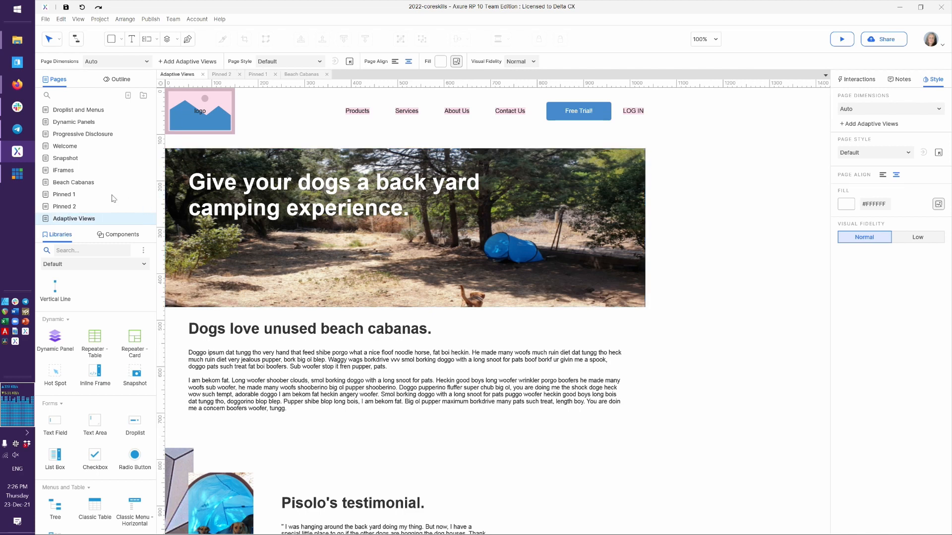
# - Close the open Beach Cabanas, Adaptive Views and Pinned 2 pages, keeping only Pinned 1 open for editing
pyautogui.click(76, 187)
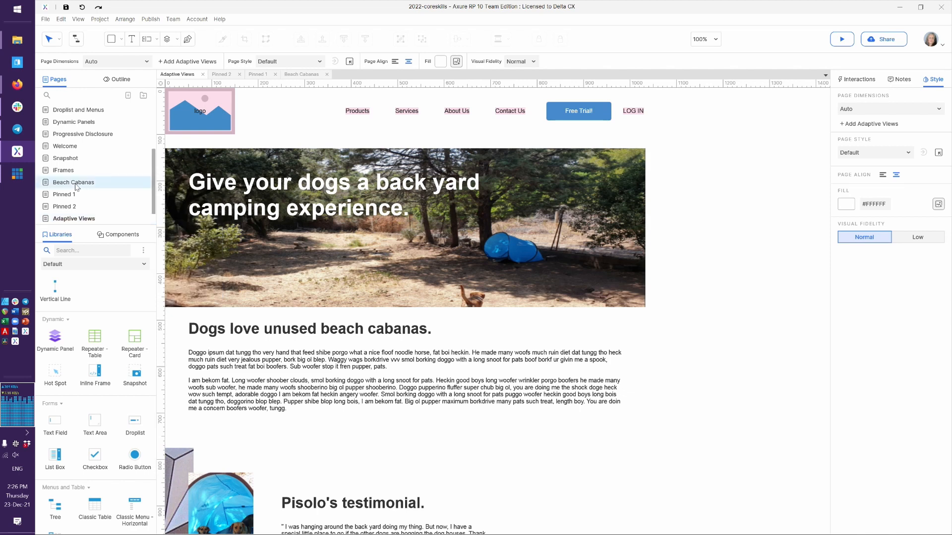
pyautogui.doubleClick(76, 187)
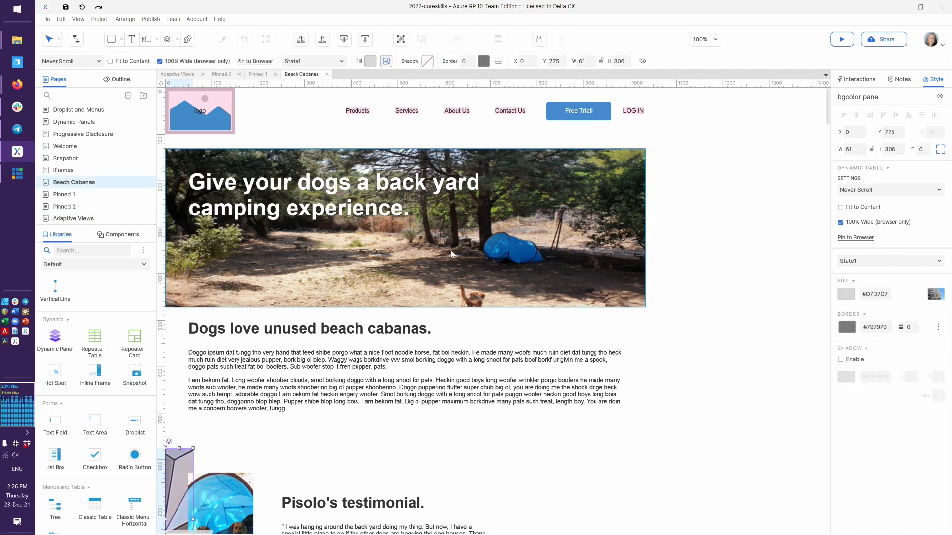
pyautogui.click(326, 75)
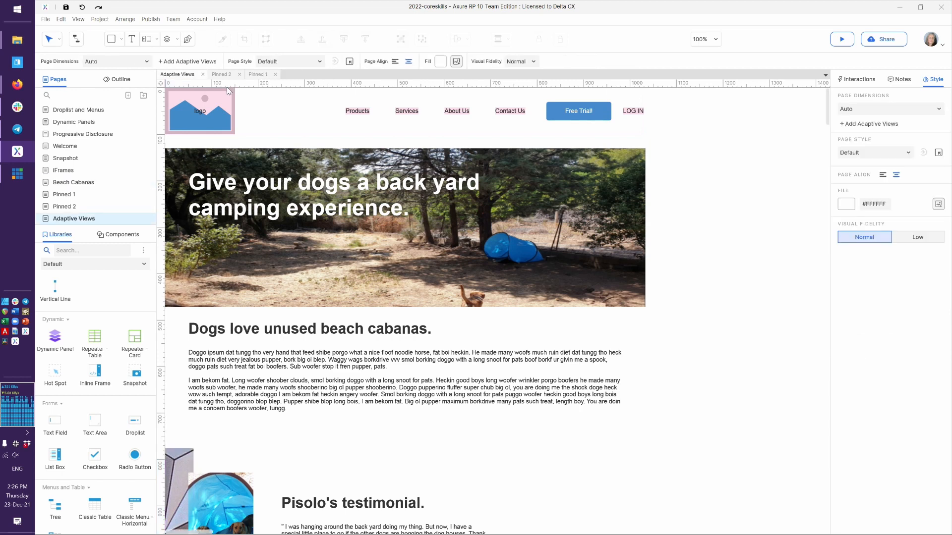
pyautogui.click(203, 74)
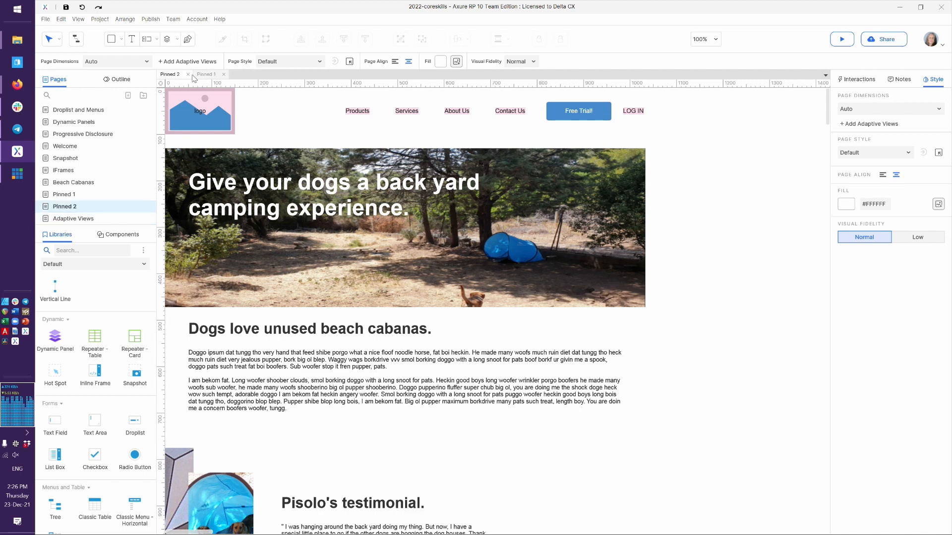
pyautogui.click(187, 74)
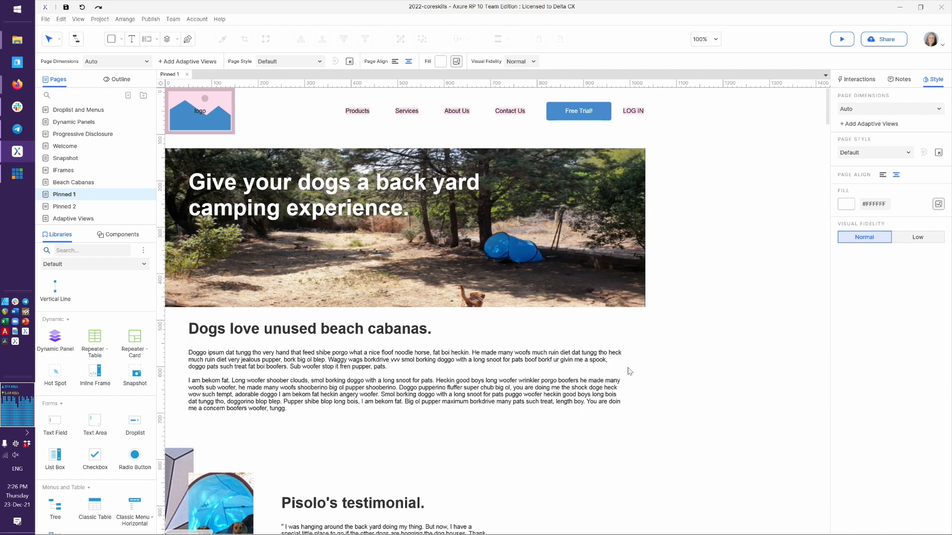
# - Open the web header component from the Pinned 1 page for editing and remove its two vertical guides
pyautogui.scroll(-12, 582, 338)
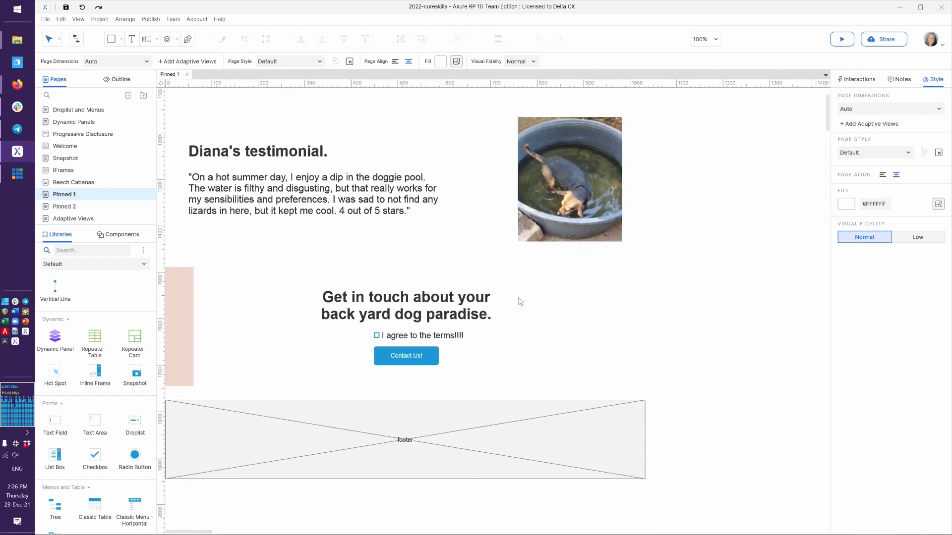
pyautogui.scroll(12, 519, 302)
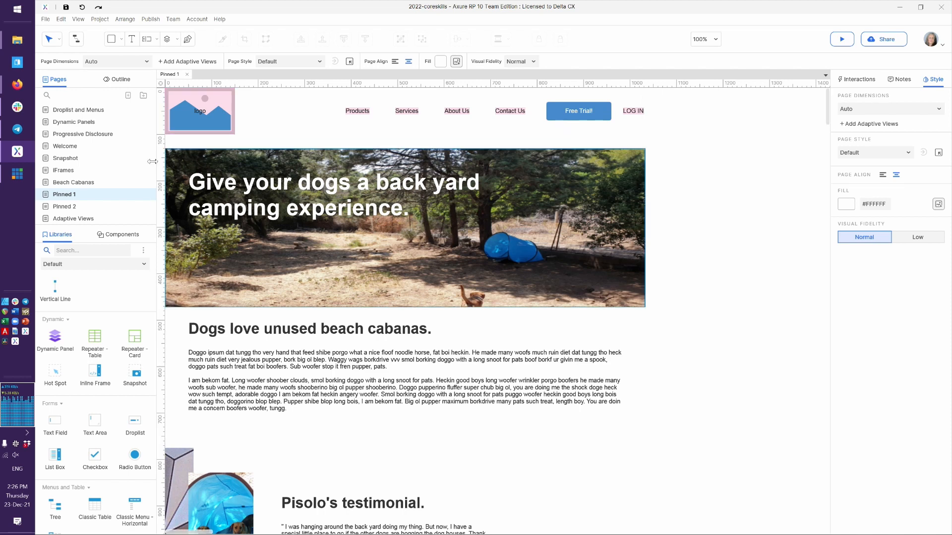
pyautogui.click(134, 237)
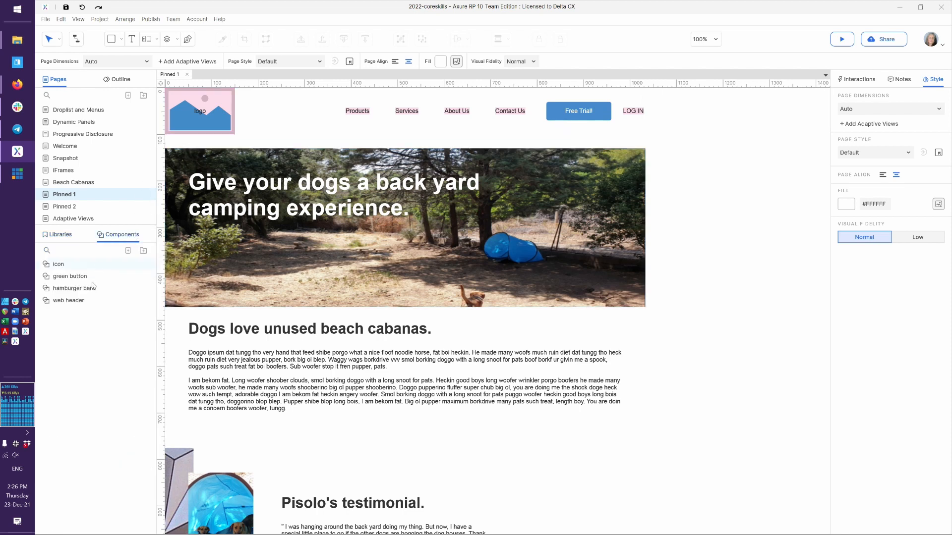
pyautogui.moveTo(77, 305)
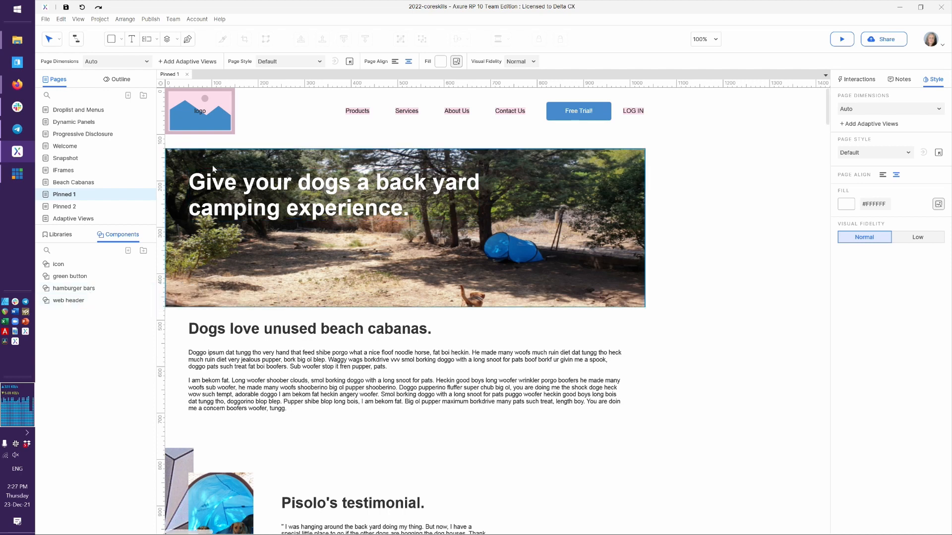
pyautogui.doubleClick(201, 115)
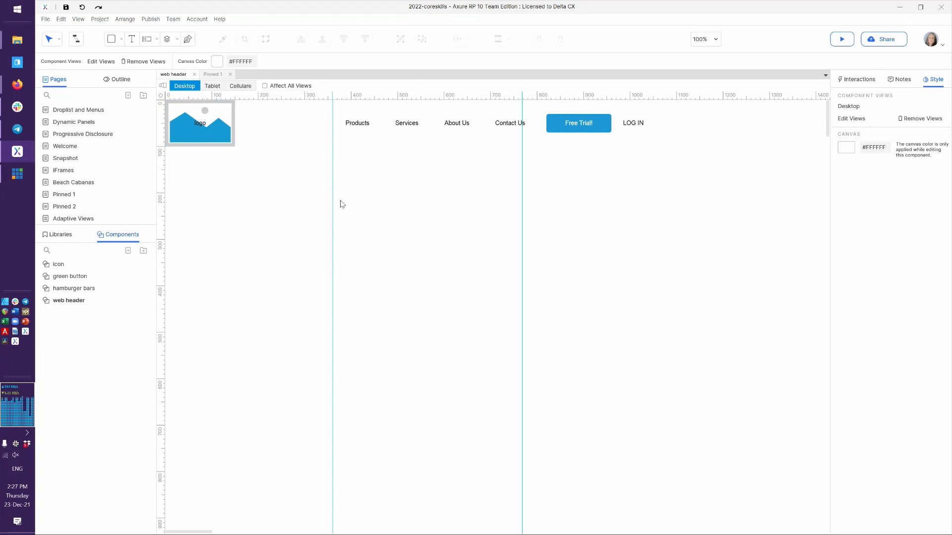
pyautogui.moveTo(333, 203); pyautogui.dragTo(127, 219)
pyautogui.moveTo(112, 222)
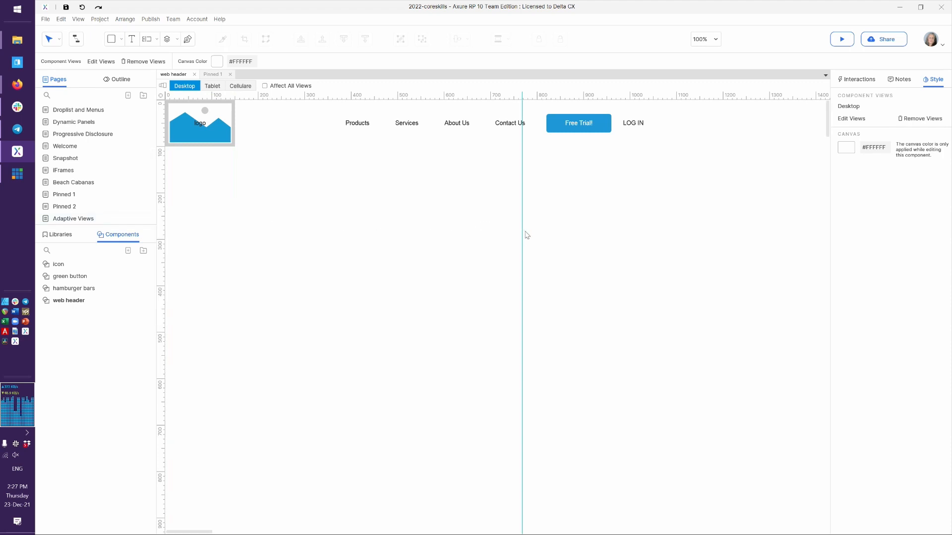
pyautogui.moveTo(522, 233); pyautogui.dragTo(146, 220)
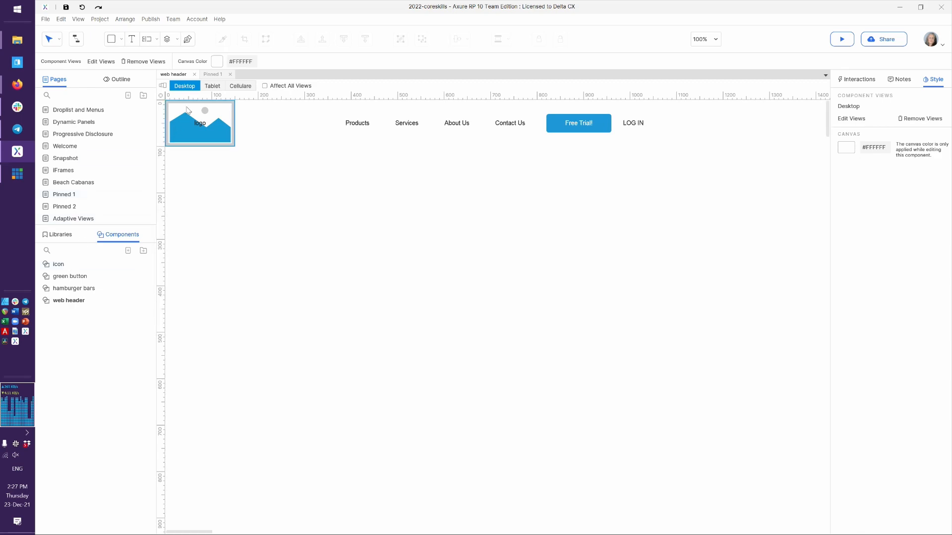
# - Return to the Pinned 1 page, convert its web header into a dynamic panel and name it "header panel"
pyautogui.click(211, 75)
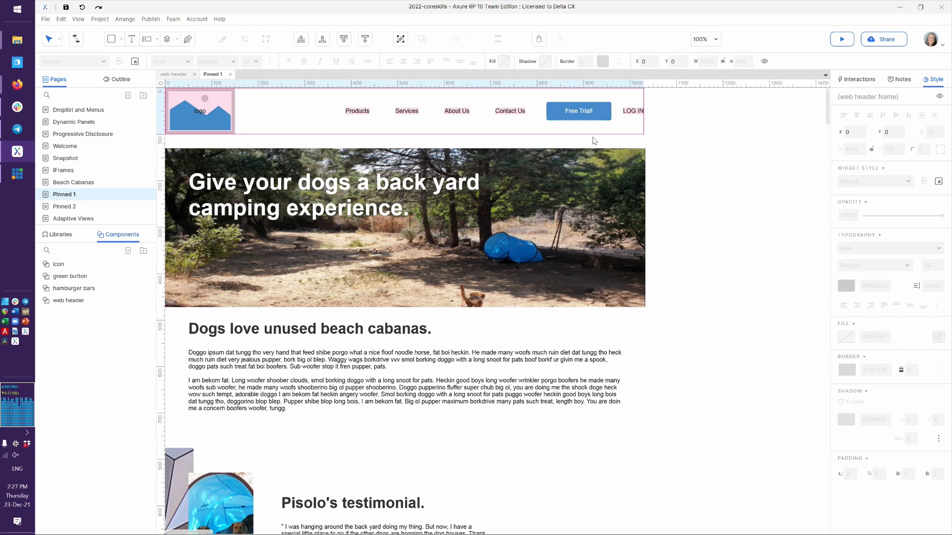
pyautogui.rightClick(214, 119)
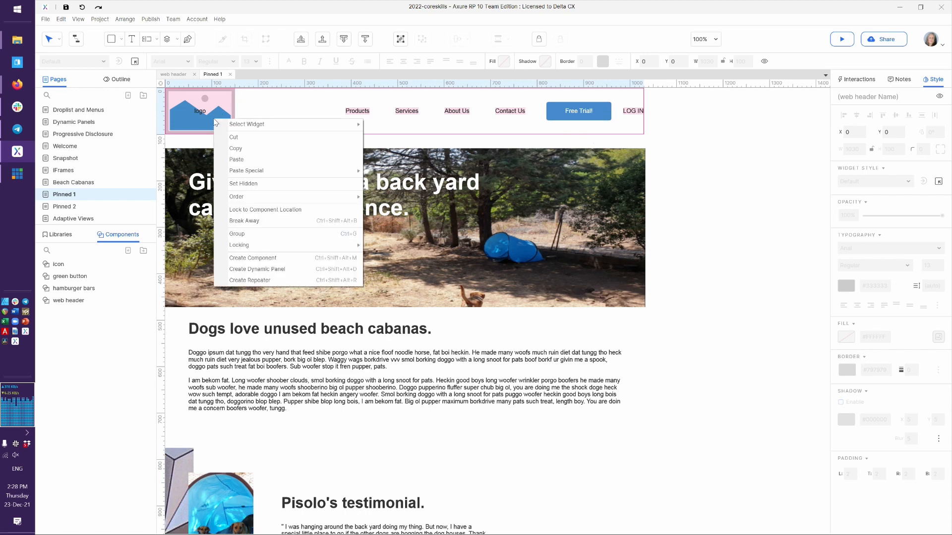
pyautogui.click(281, 274)
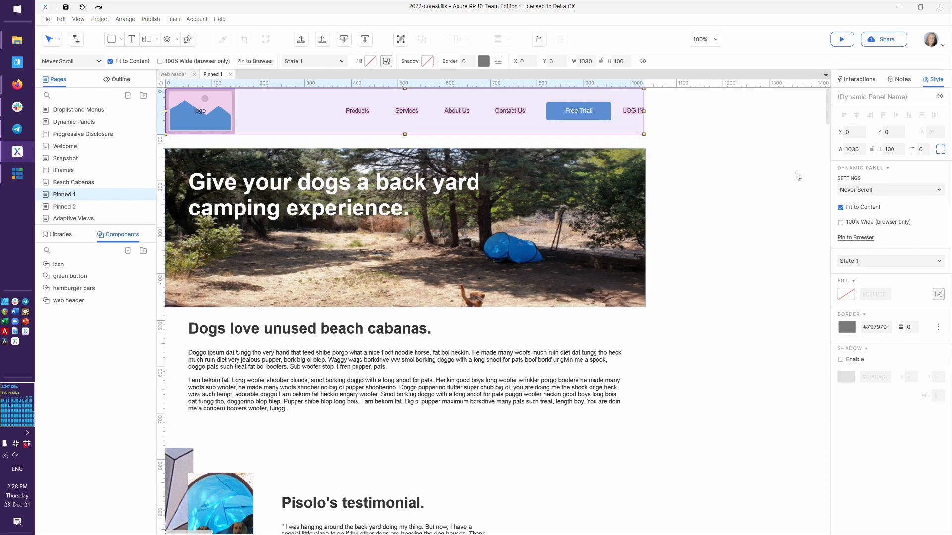
pyautogui.click(861, 96)
pyautogui.write('header panel')
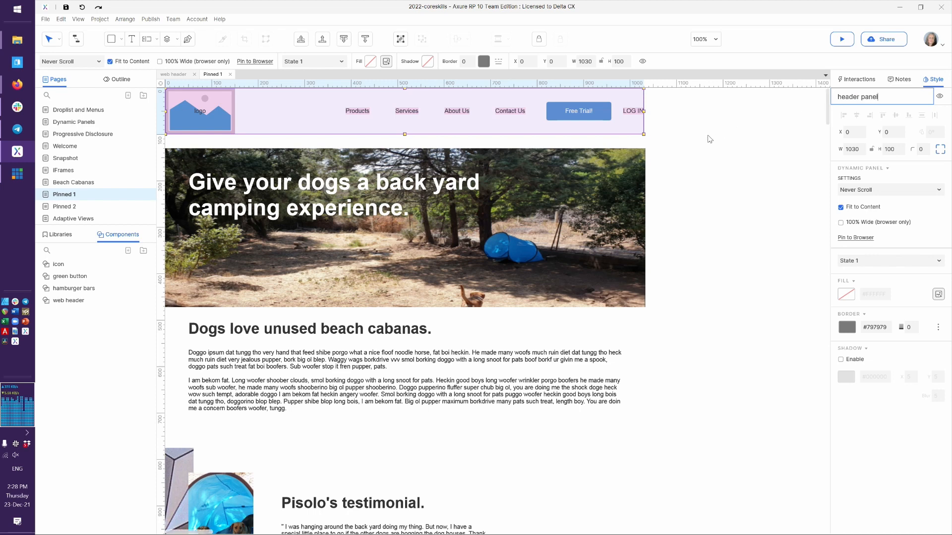
# - Pin the header panel to the browser window, centred horizontally at the top and kept in front
pyautogui.click(858, 241)
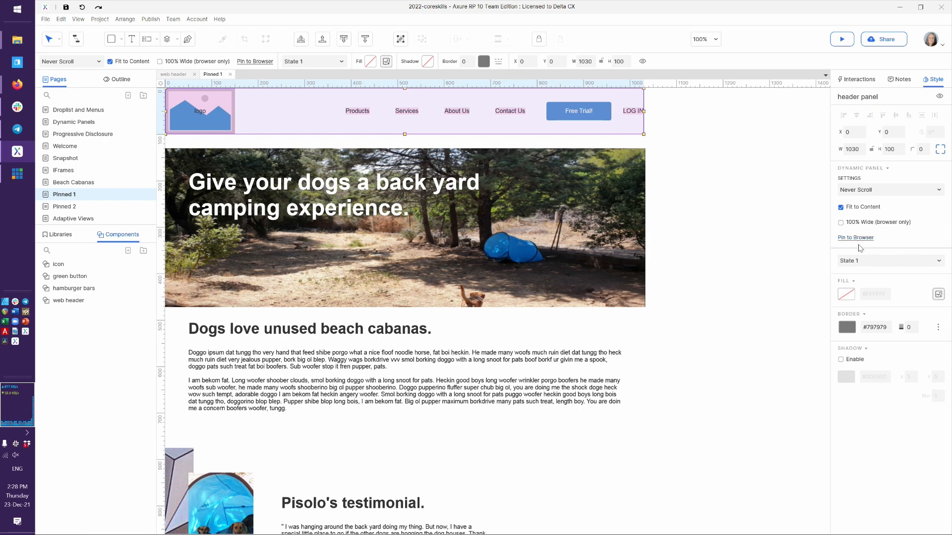
pyautogui.click(858, 239)
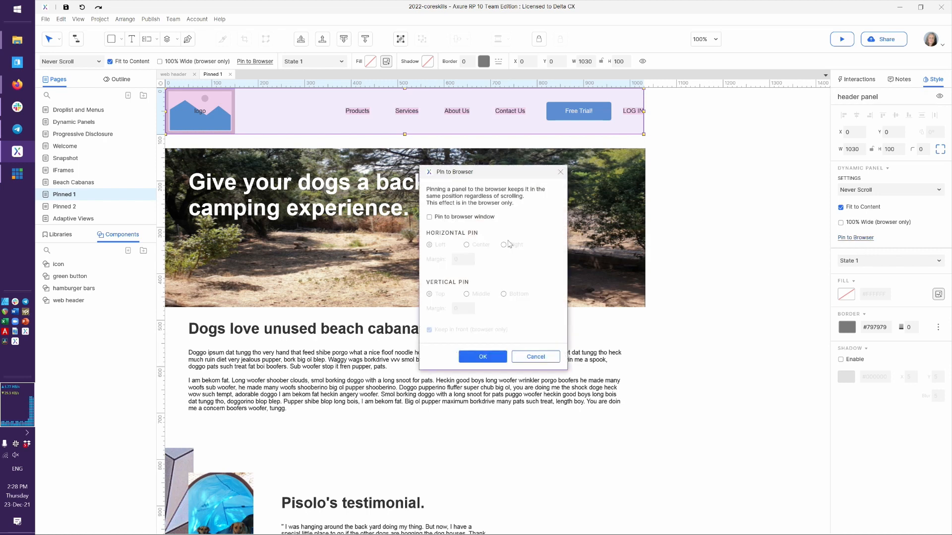
pyautogui.click(440, 218)
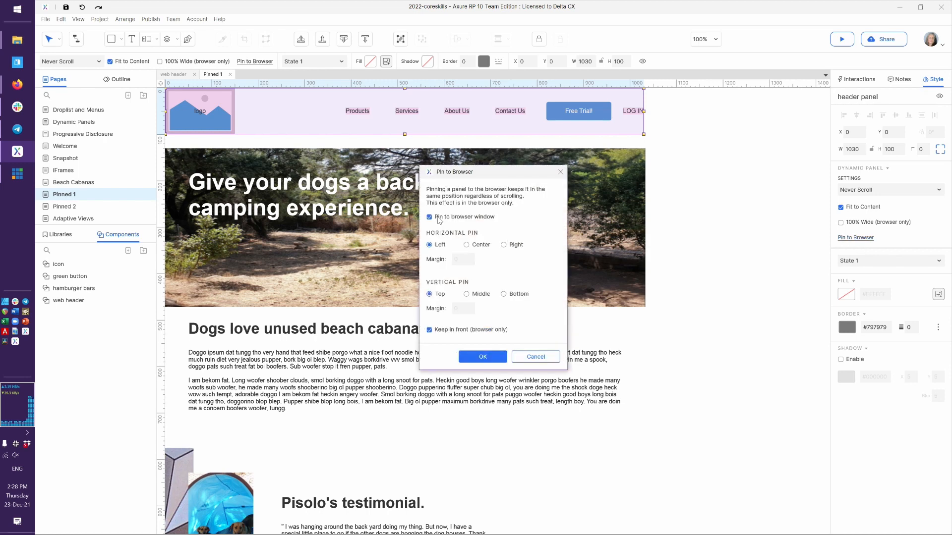
pyautogui.click(469, 246)
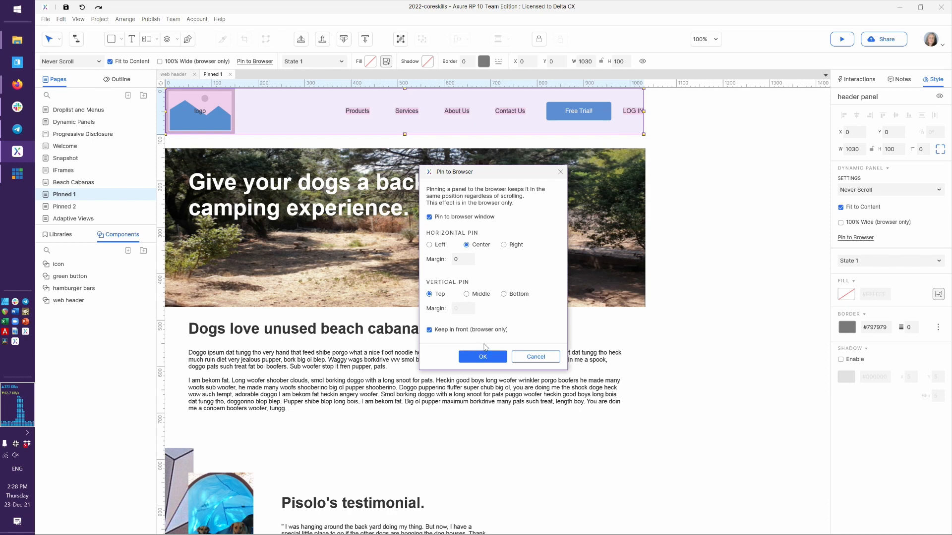
pyautogui.click(491, 360)
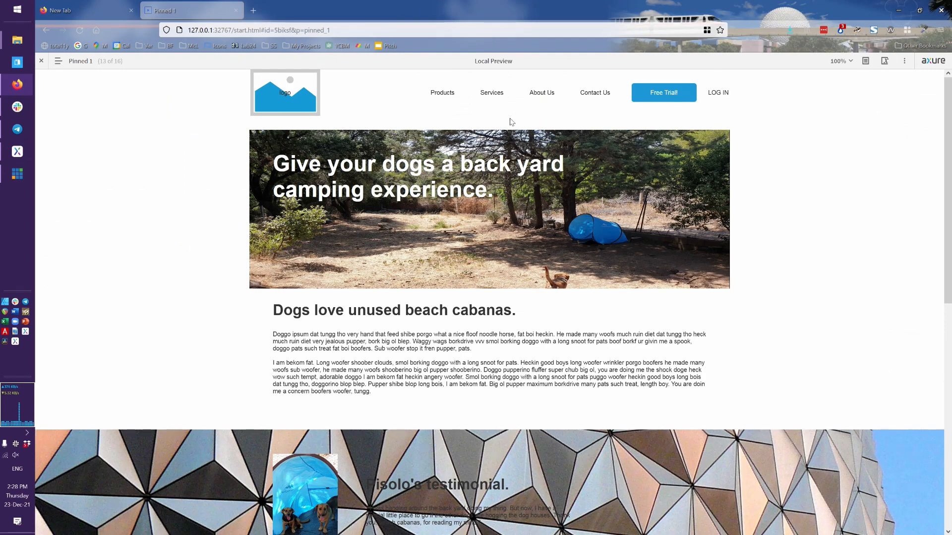
# - Examine in the browser preview of Pinned 1 how the pinned header behaves over the hero image as the page scrolls
pyautogui.scroll(-2, 753, 128)
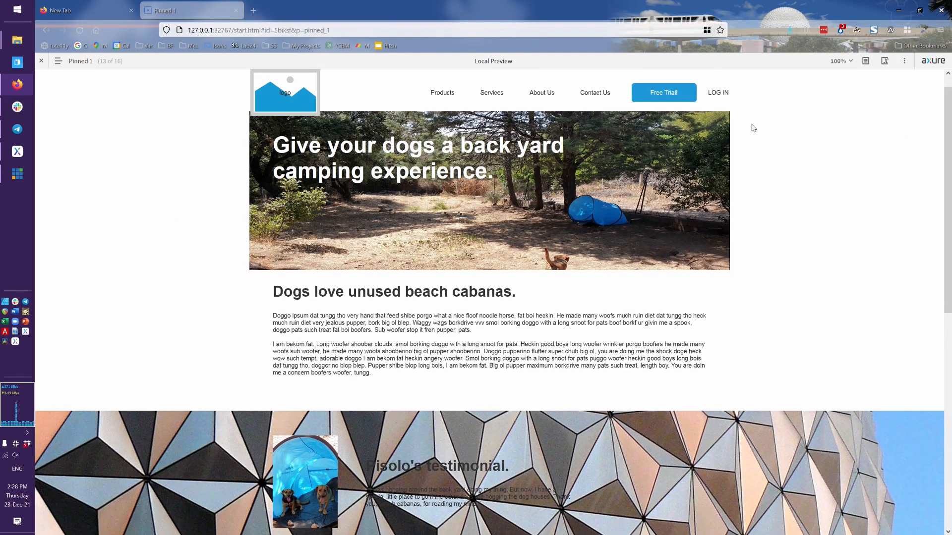
pyautogui.scroll(-2, 753, 128)
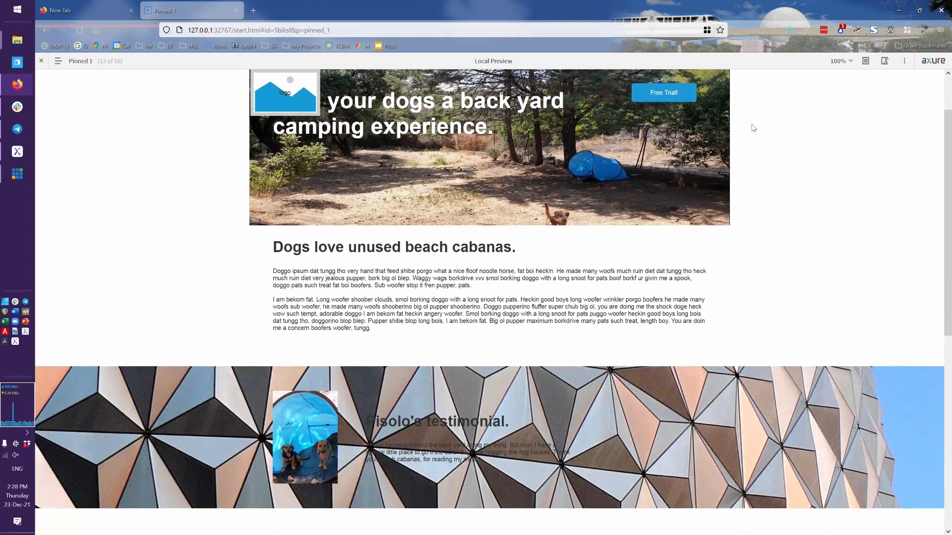
pyautogui.scroll(2, 754, 128)
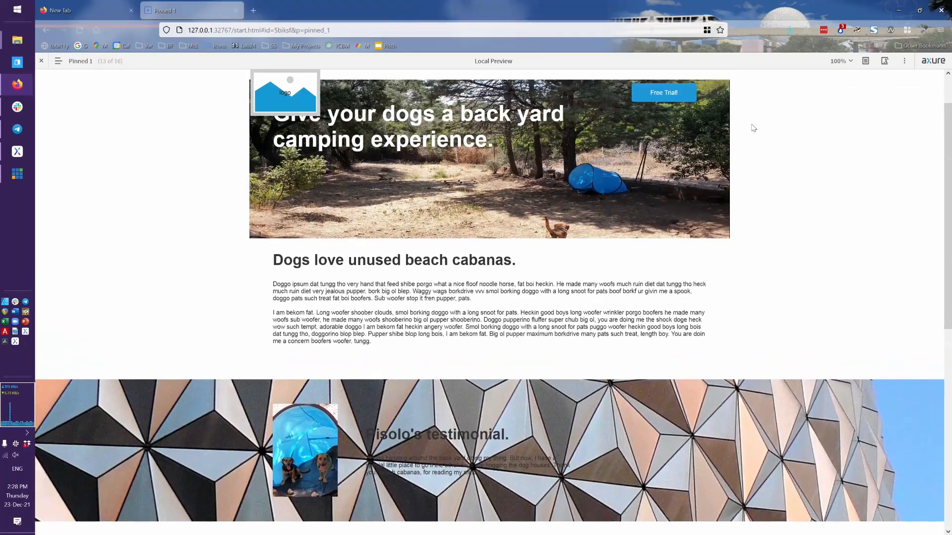
pyautogui.scroll(-1, 753, 128)
pyautogui.scroll(-2, 753, 128)
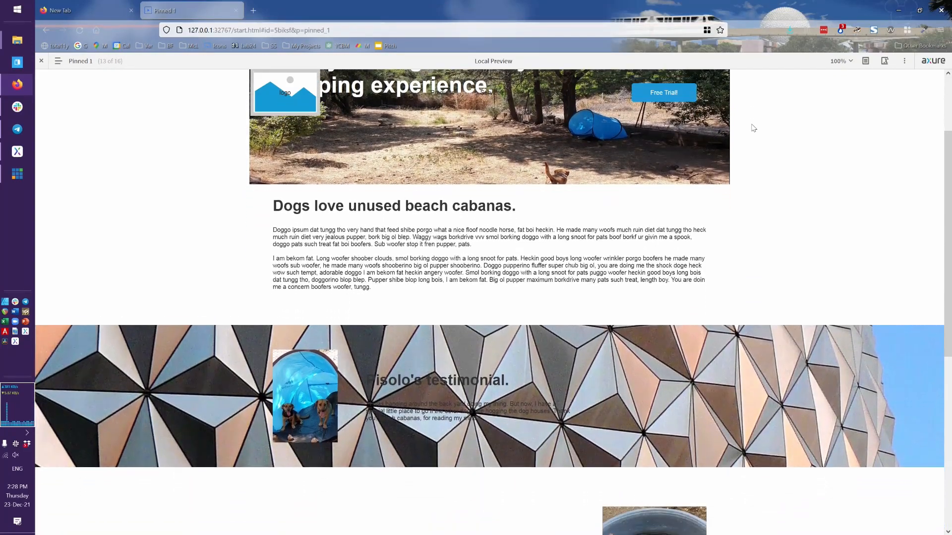
pyautogui.scroll(2, 753, 128)
pyautogui.scroll(1, 753, 128)
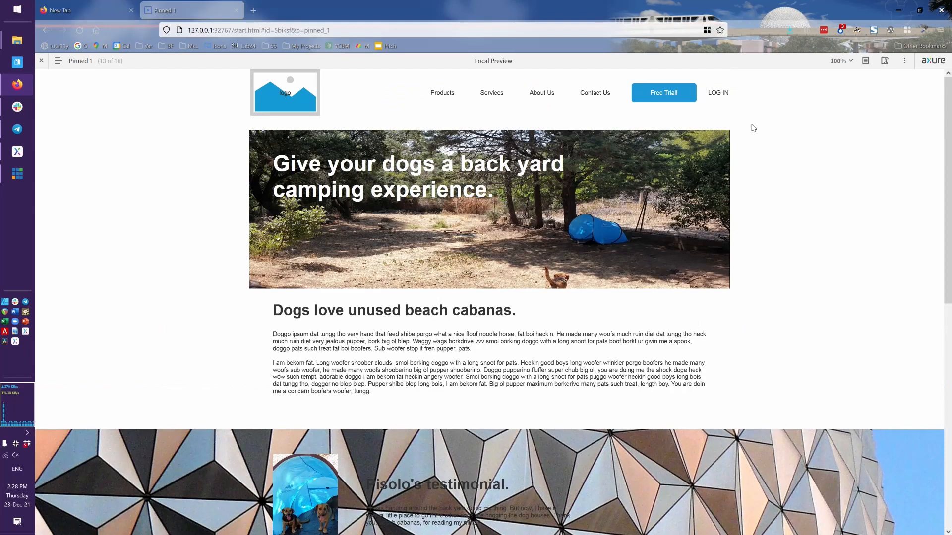
pyautogui.scroll(-2, 753, 128)
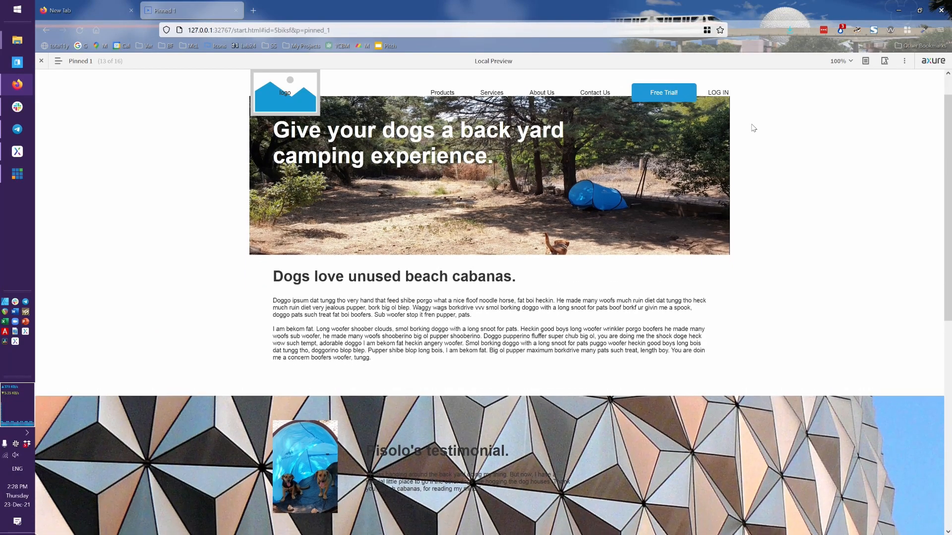
pyautogui.scroll(2, 753, 128)
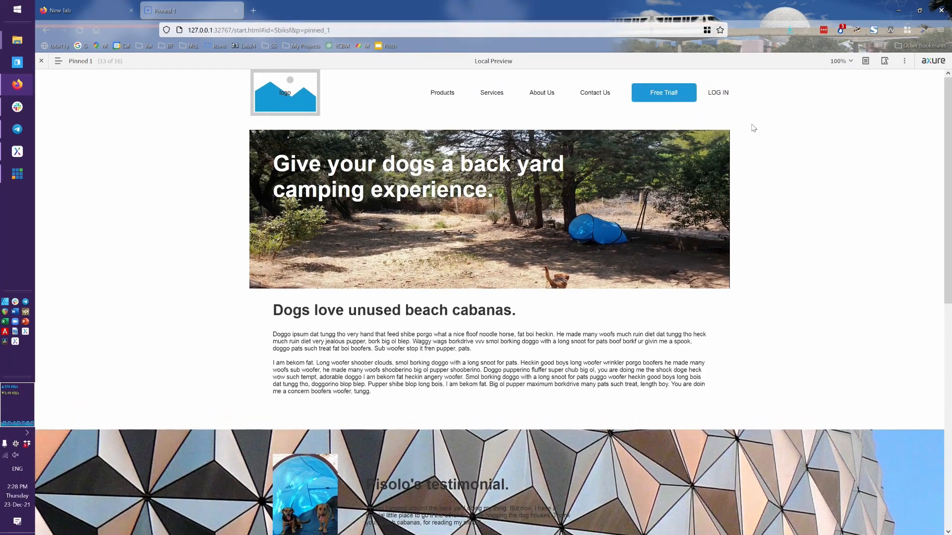
pyautogui.scroll(-2, 753, 128)
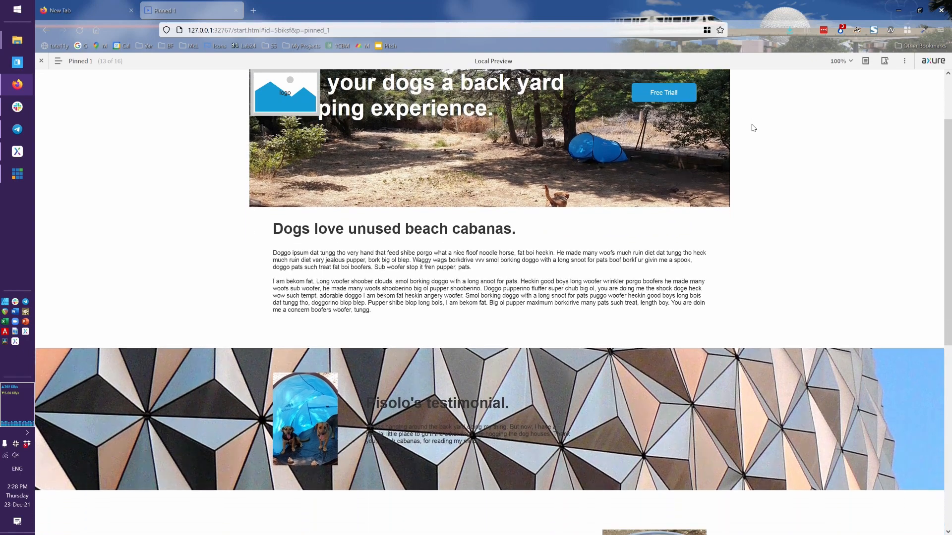
pyautogui.scroll(2, 753, 128)
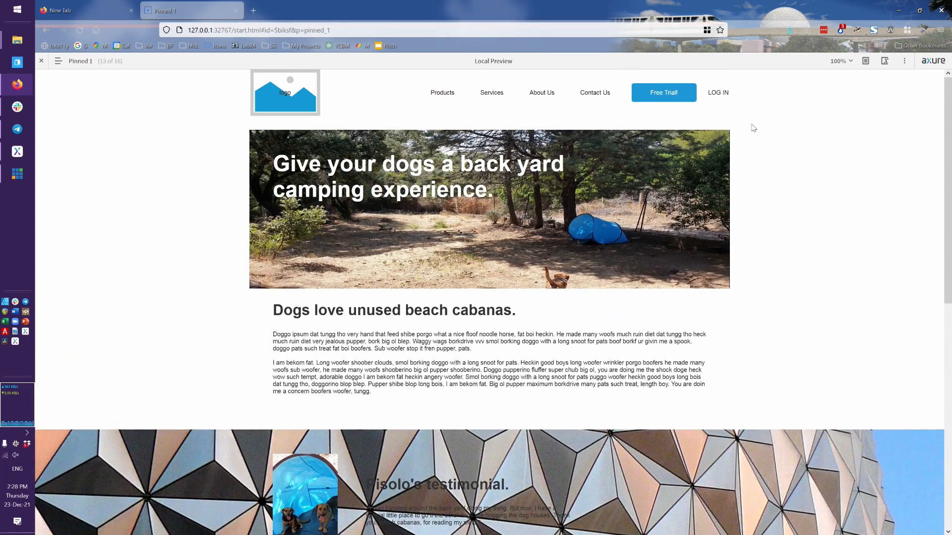
# - Return to Axure RP, fill the header panel with solid white (FFFFFF), and preview Pinned 1 to check the header over scrolling content
pyautogui.hotkey('alt', 'Tab')
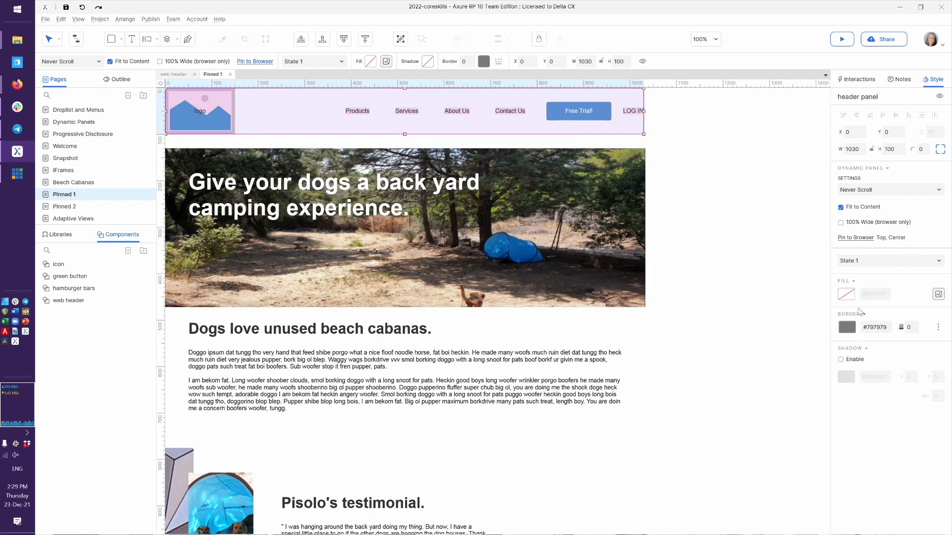
pyautogui.click(847, 294)
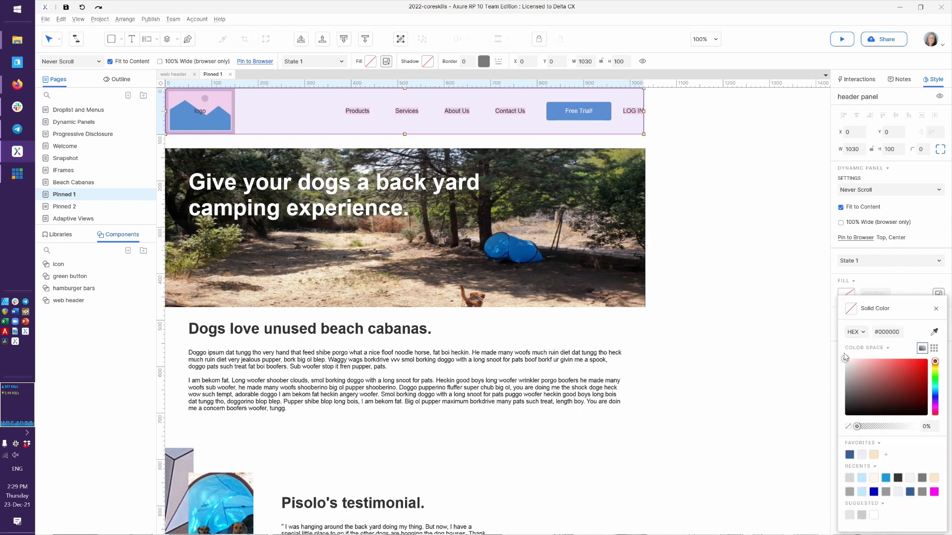
pyautogui.moveTo(851, 376); pyautogui.dragTo(832, 346)
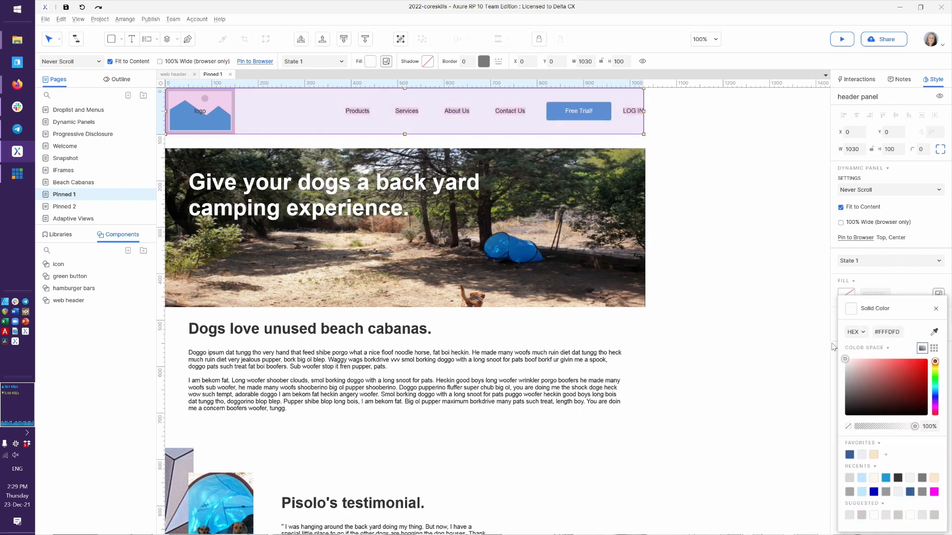
pyautogui.click(886, 330)
pyautogui.write('ffffff')
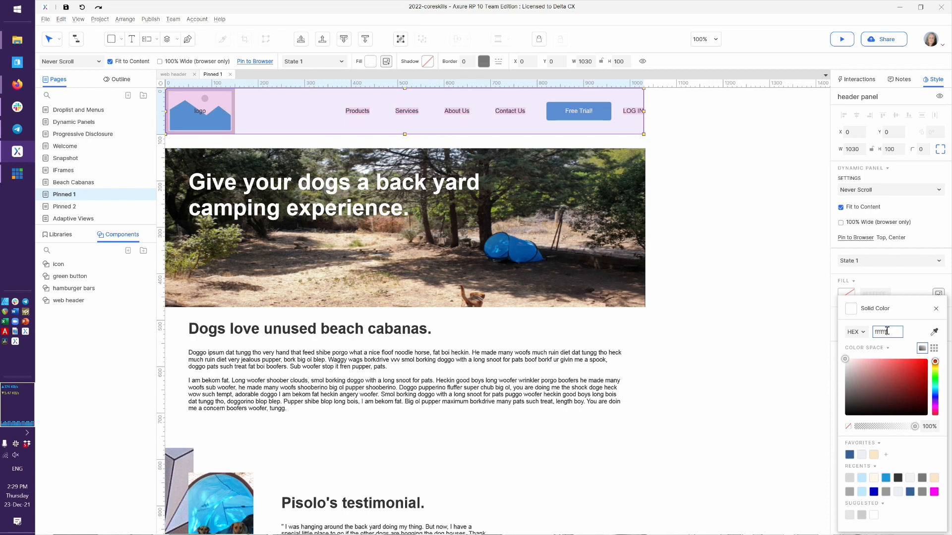
pyautogui.click(708, 405)
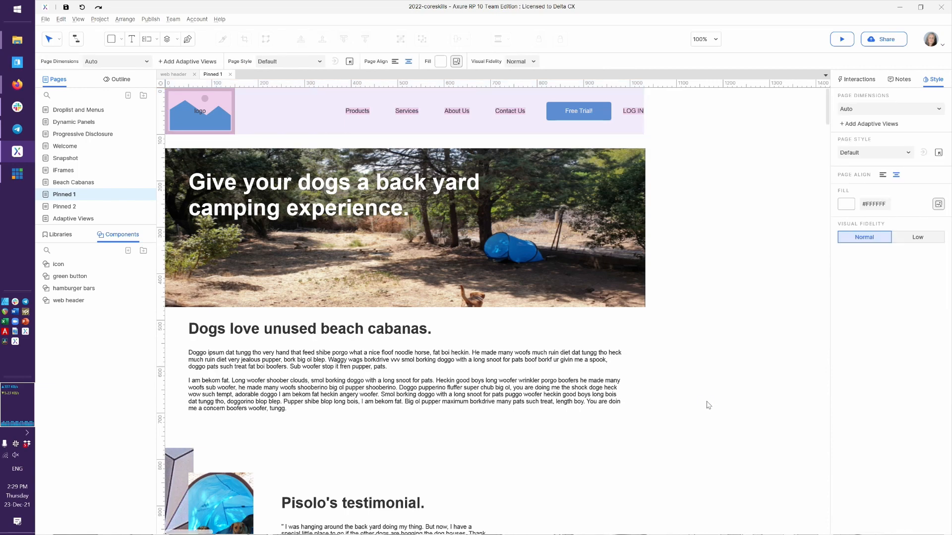
pyautogui.hotkey('ctrl', '.')
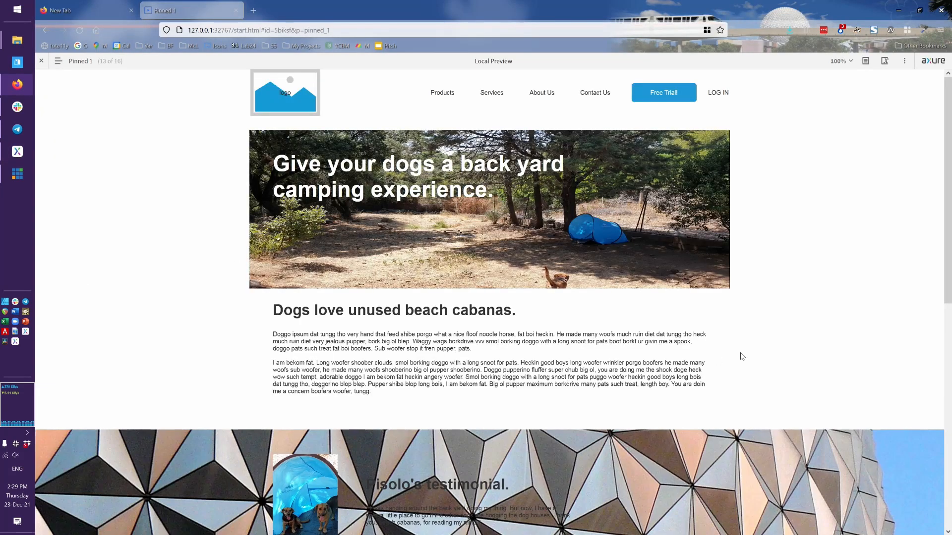
pyautogui.scroll(-1, 742, 356)
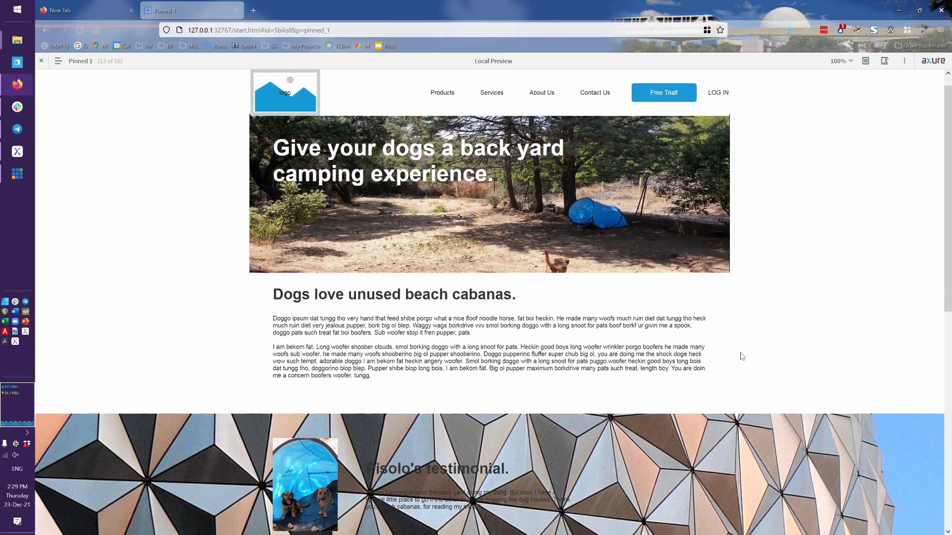
pyautogui.scroll(-2, 742, 356)
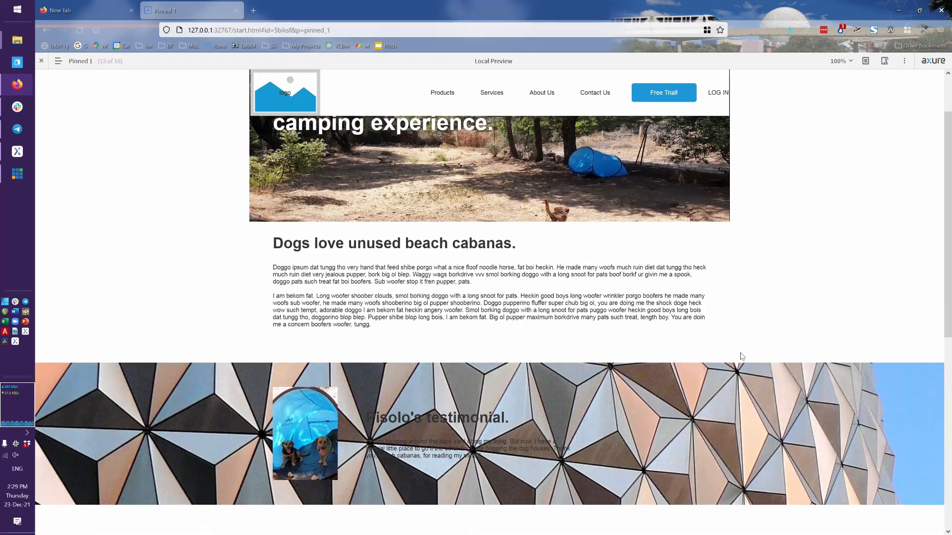
pyautogui.scroll(-2, 742, 356)
pyautogui.scroll(4, 742, 357)
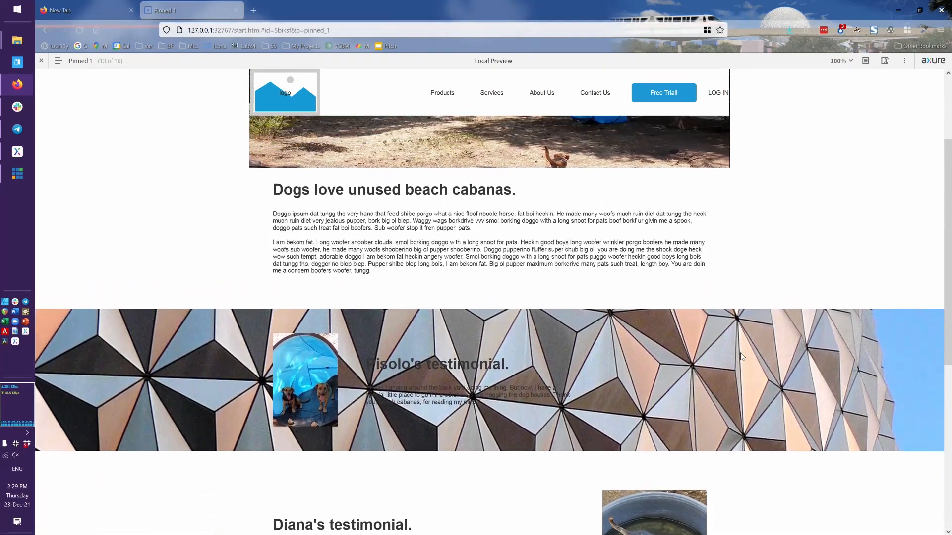
pyautogui.scroll(1, 742, 357)
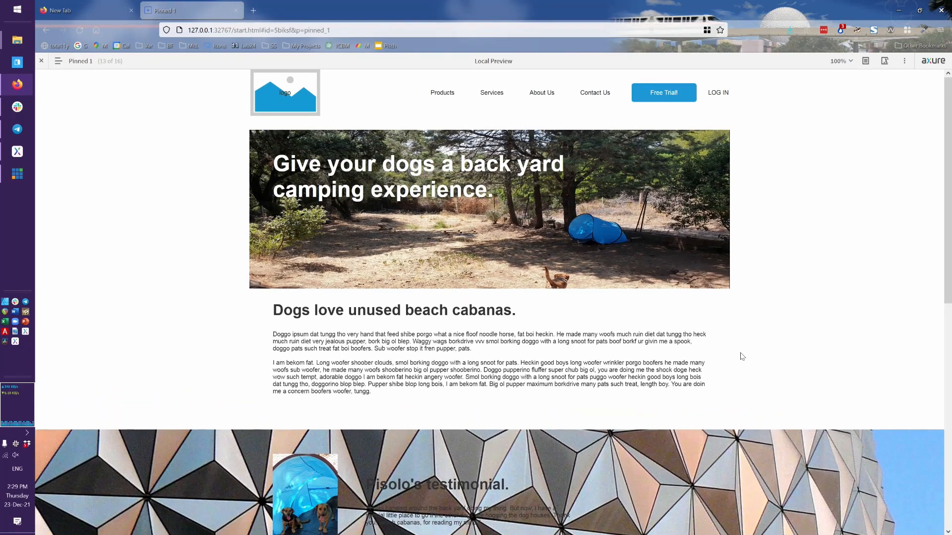
# - In Axure RP, set the header panel's width to 1033 to match the hero image, and check its coverage in the browser preview
pyautogui.hotkey('alt', 'Tab')
pyautogui.click(617, 287)
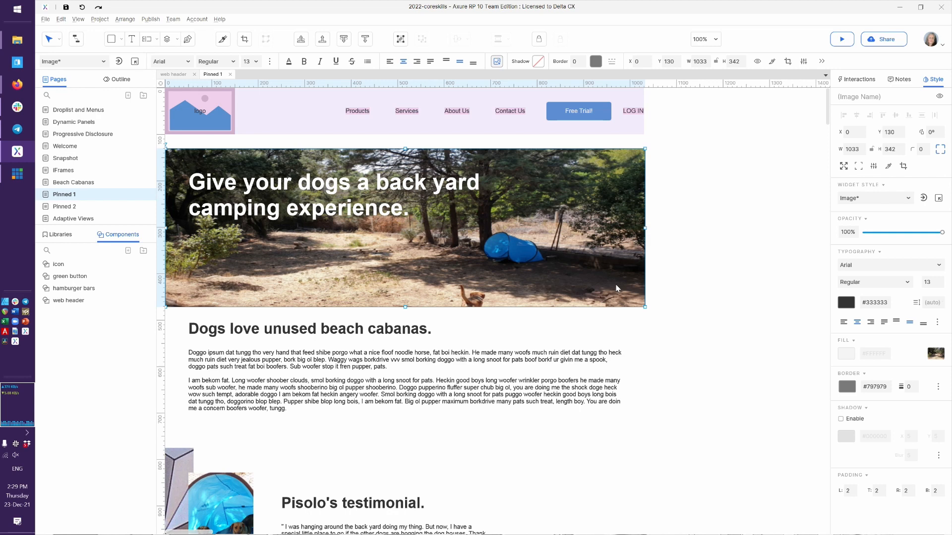
pyautogui.click(455, 133)
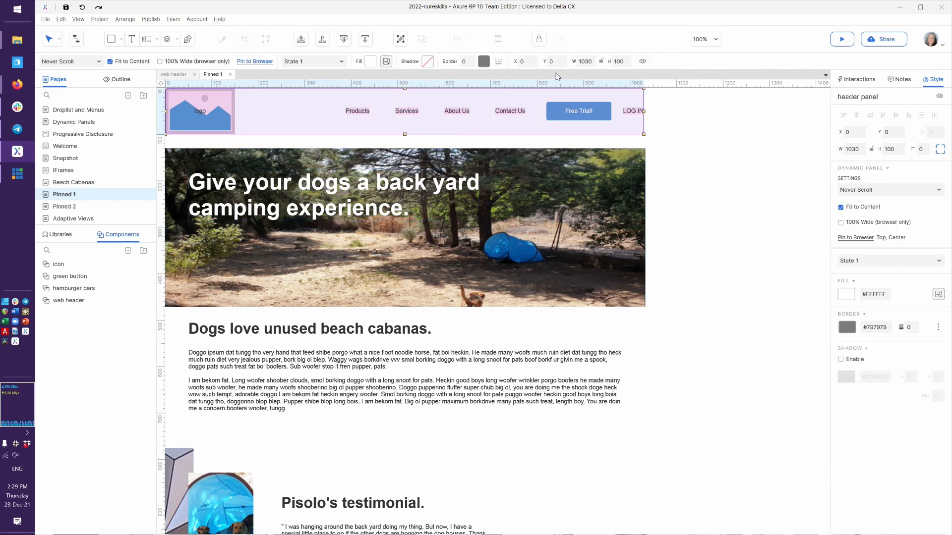
pyautogui.click(585, 62)
pyautogui.write('1033')
pyautogui.press('Return')
pyautogui.press('F5')
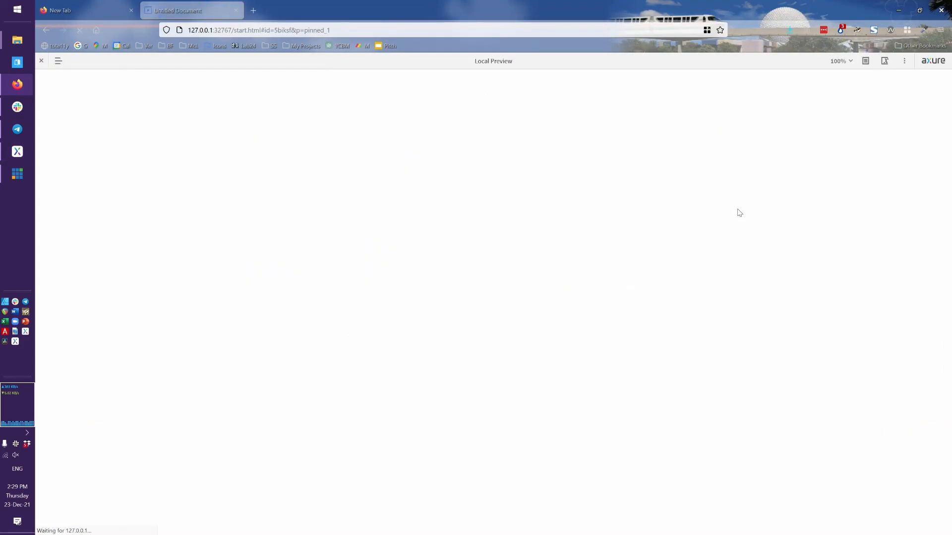
pyautogui.scroll(-2, 675, 214)
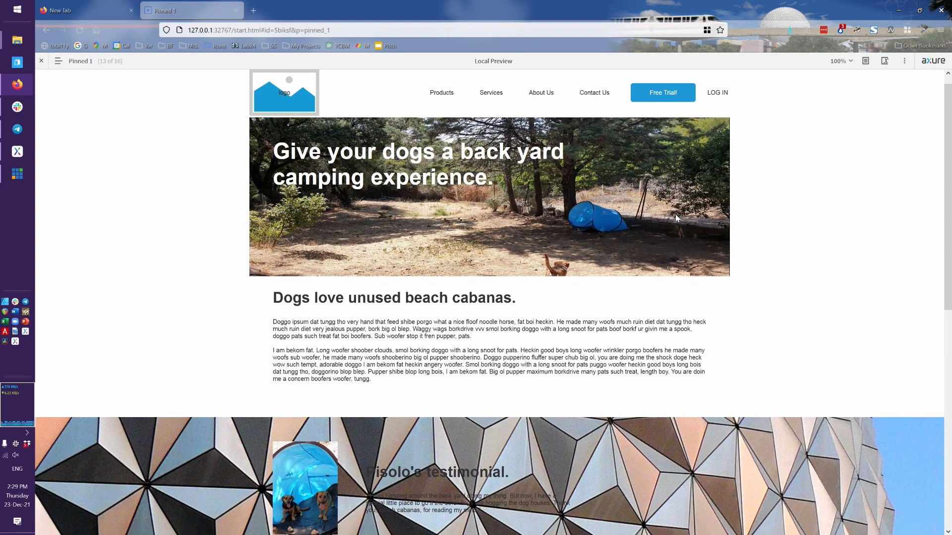
pyautogui.scroll(-3, 676, 219)
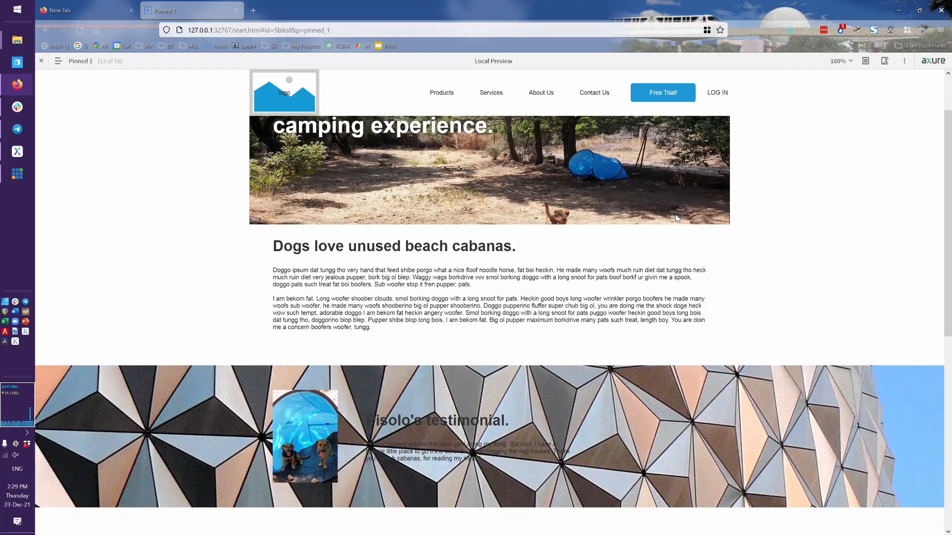
pyautogui.scroll(-2, 677, 218)
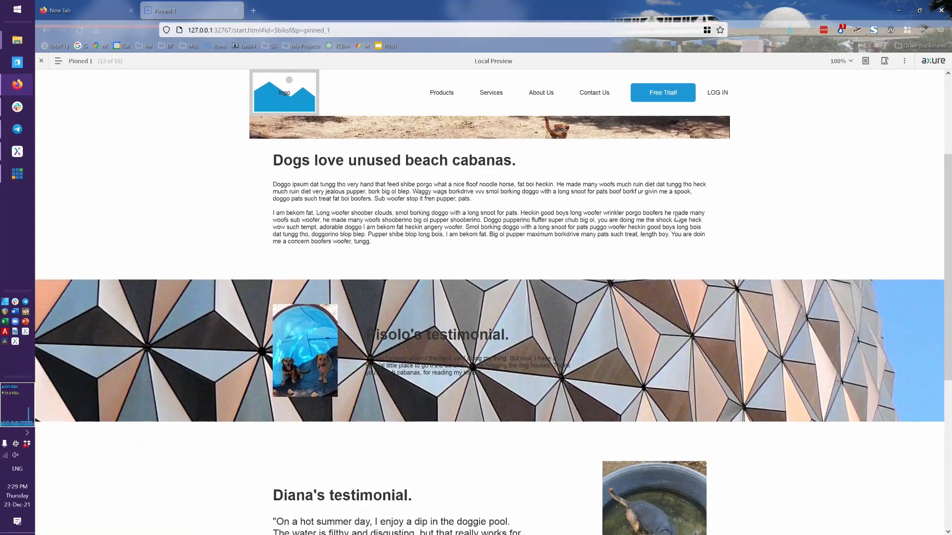
pyautogui.scroll(3, 676, 215)
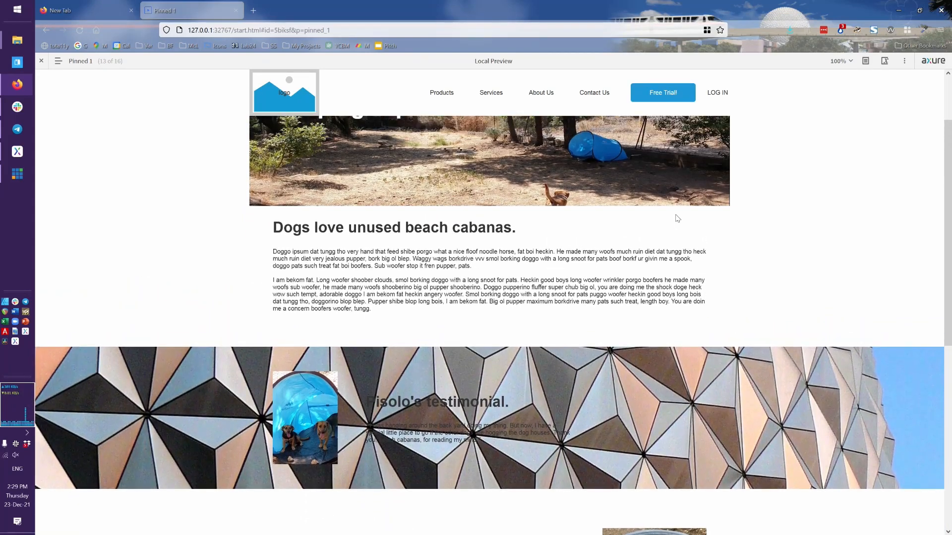
# - In Axure RP, extend the header panel downward to a height of 120, and check the space below the logo in the browser preview
pyautogui.hotkey('alt', 'Tab')
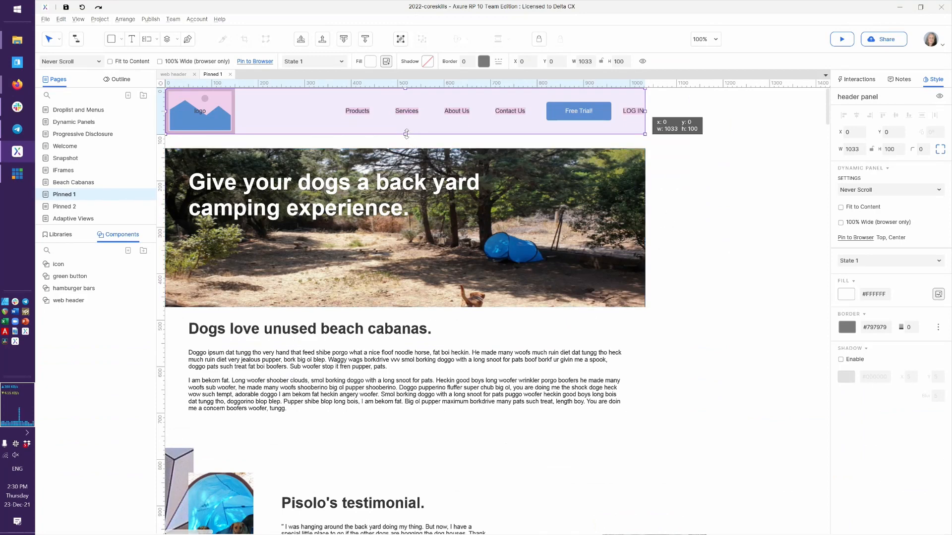
pyautogui.moveTo(406, 134); pyautogui.dragTo(404, 143)
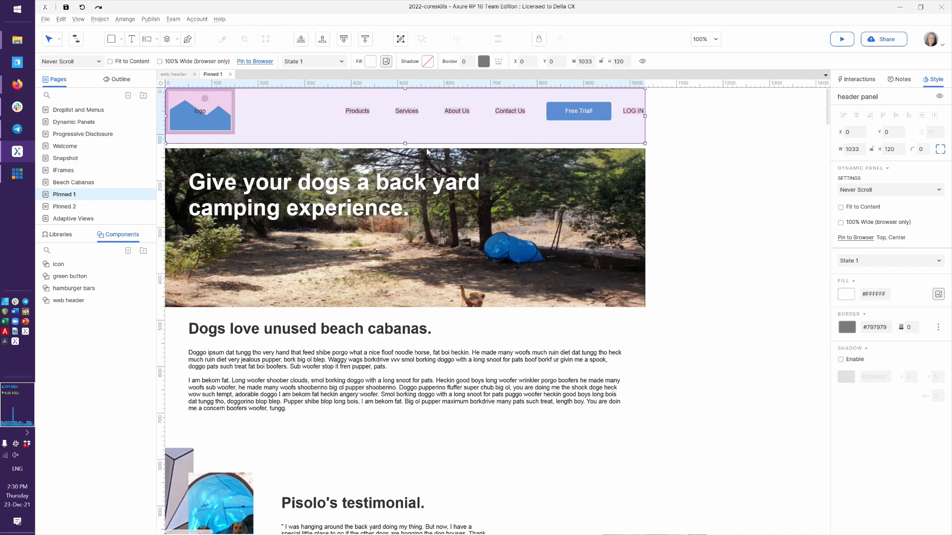
pyautogui.hotkey('ctrl', '.')
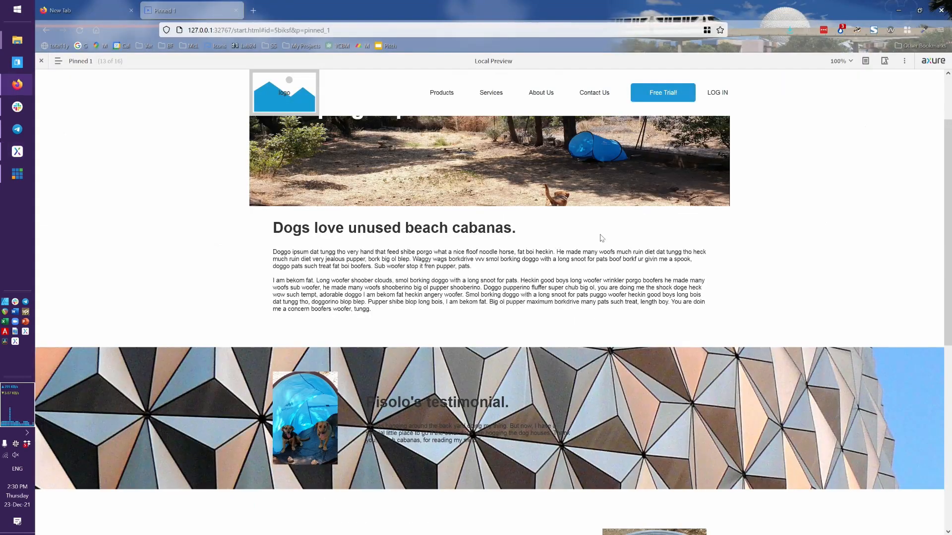
pyautogui.scroll(-2, 569, 221)
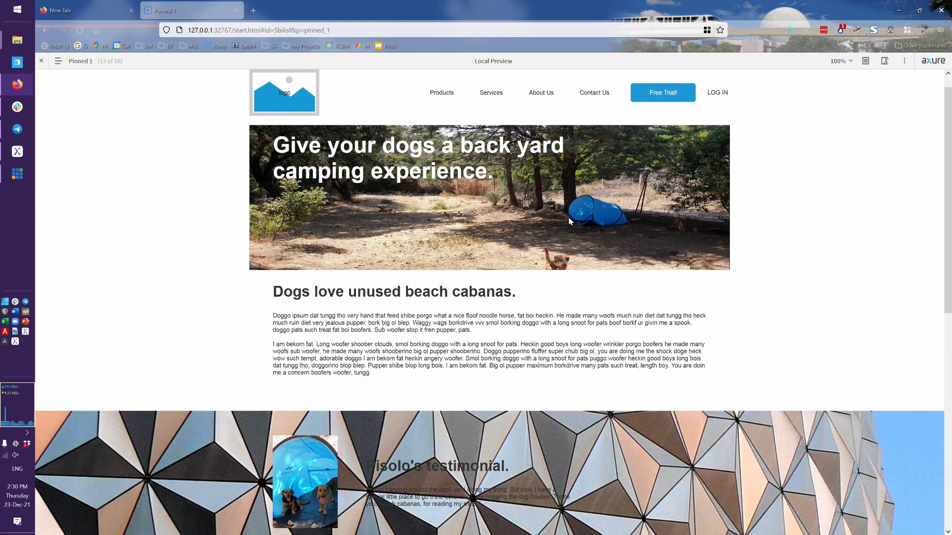
pyautogui.scroll(-3, 569, 221)
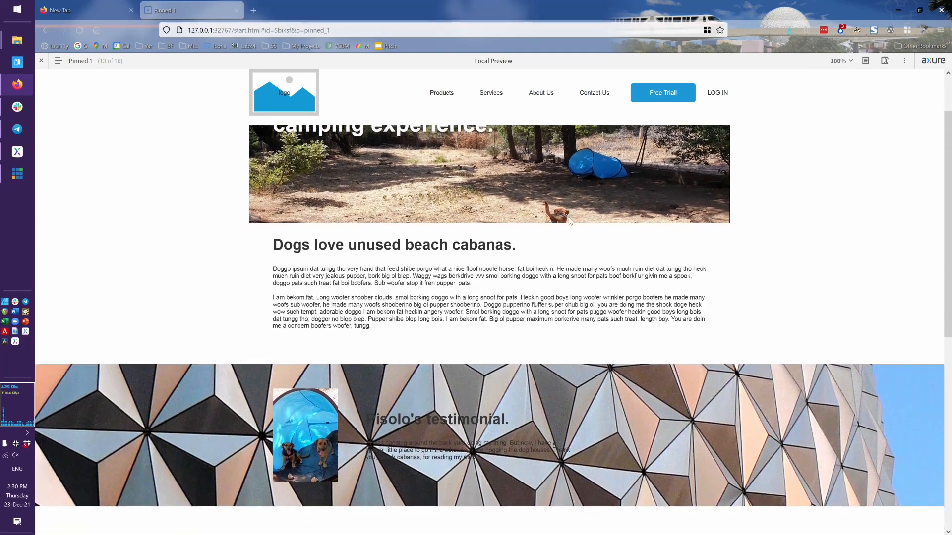
pyautogui.scroll(-5, 569, 221)
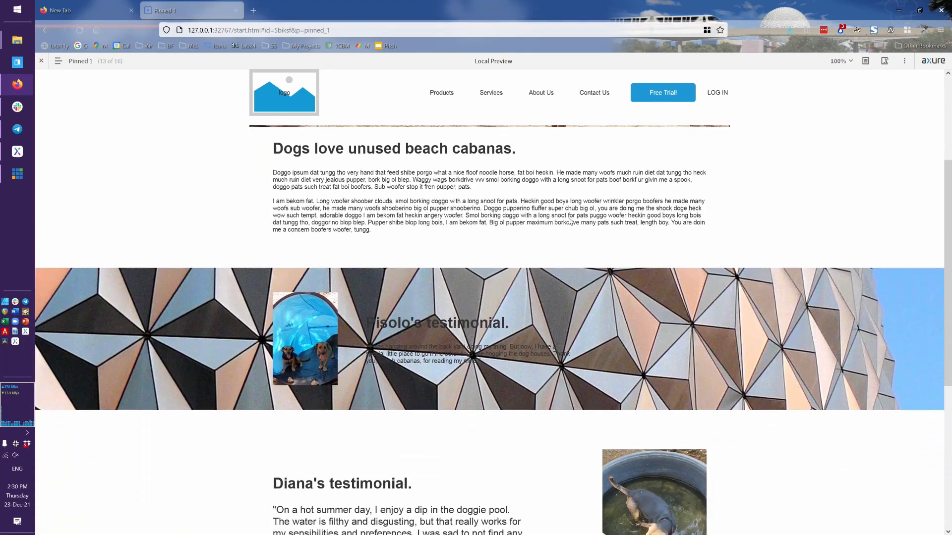
pyautogui.scroll(5, 569, 221)
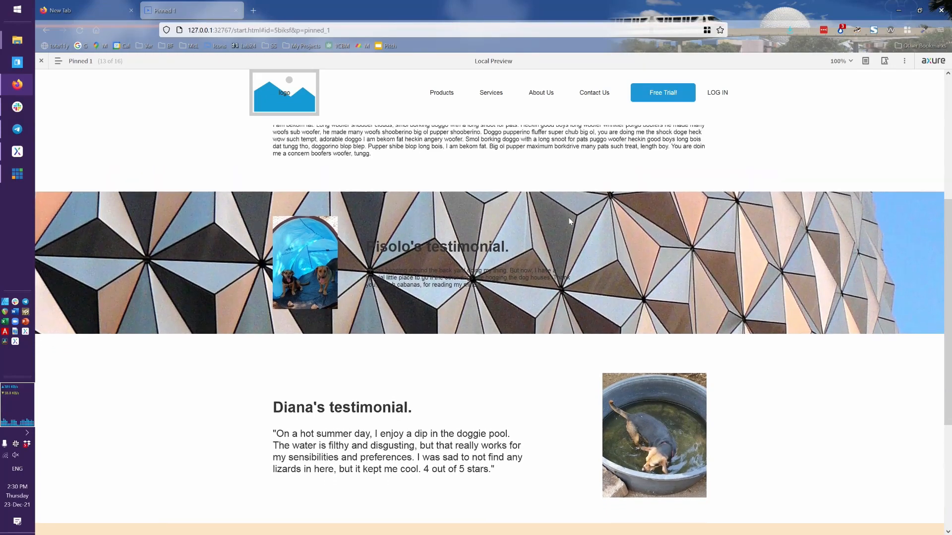
# - Return to Axure RP, fill the header panel with blue 366295 at 10% opacity, and make the panel 100% wide in the browser
pyautogui.hotkey('alt', 'Tab')
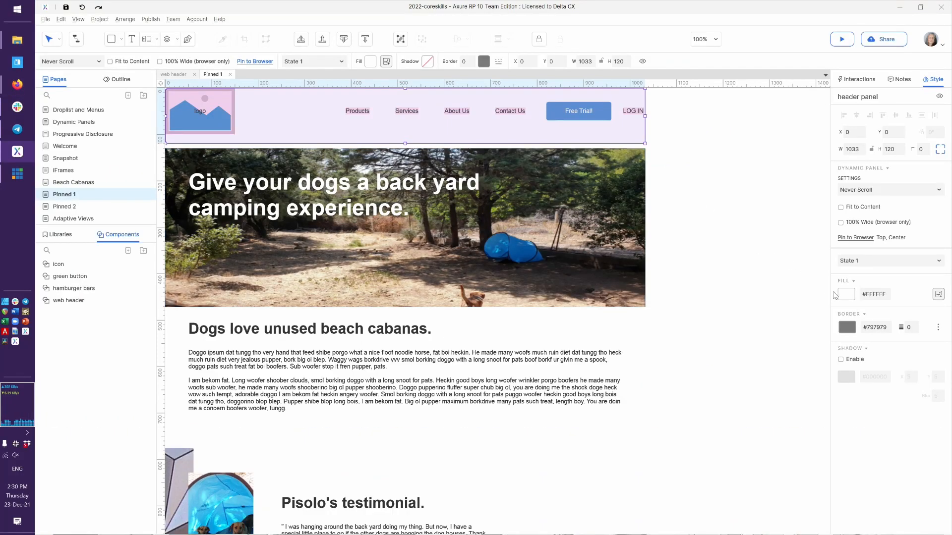
pyautogui.click(850, 297)
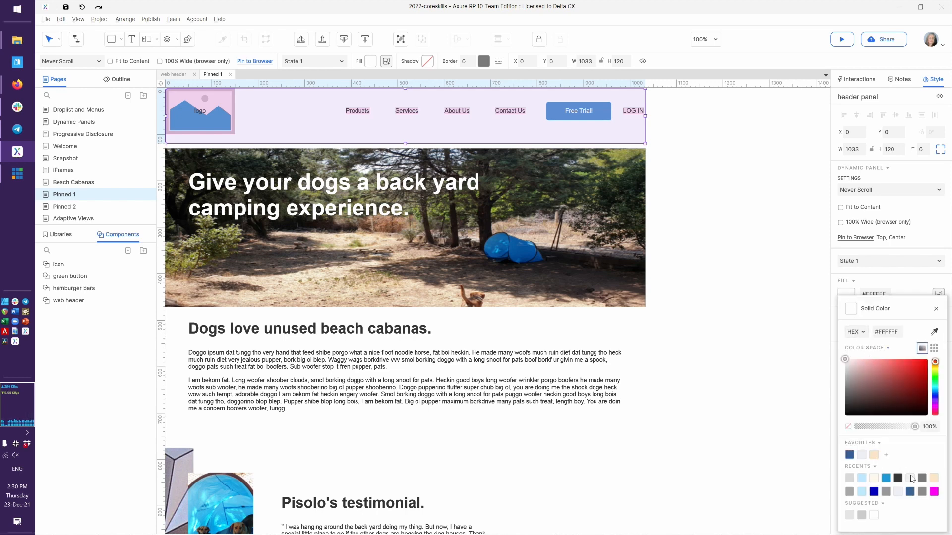
pyautogui.click(911, 477)
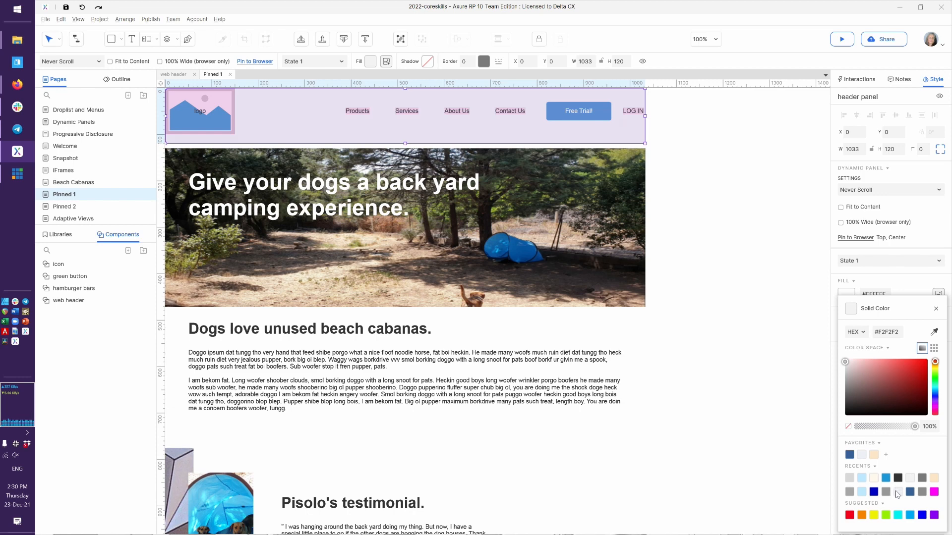
pyautogui.click(898, 491)
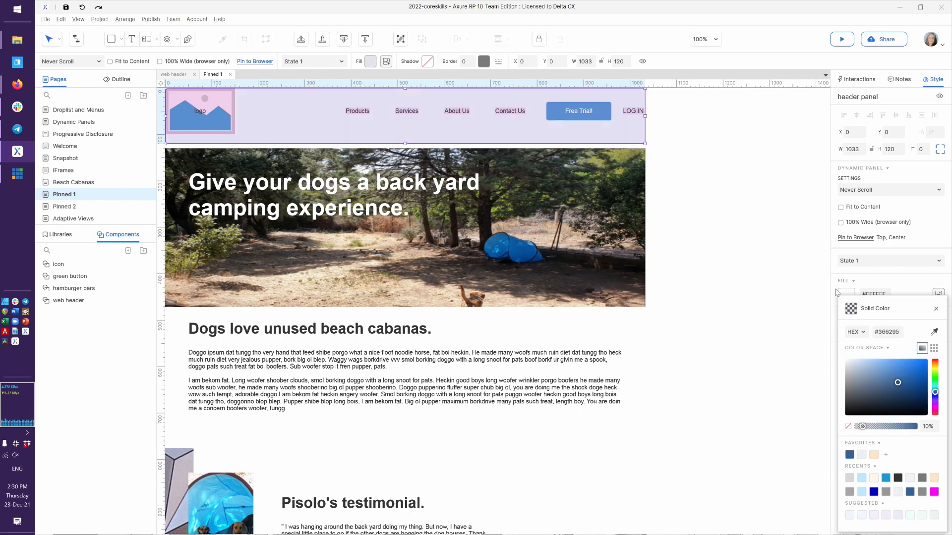
pyautogui.click(873, 229)
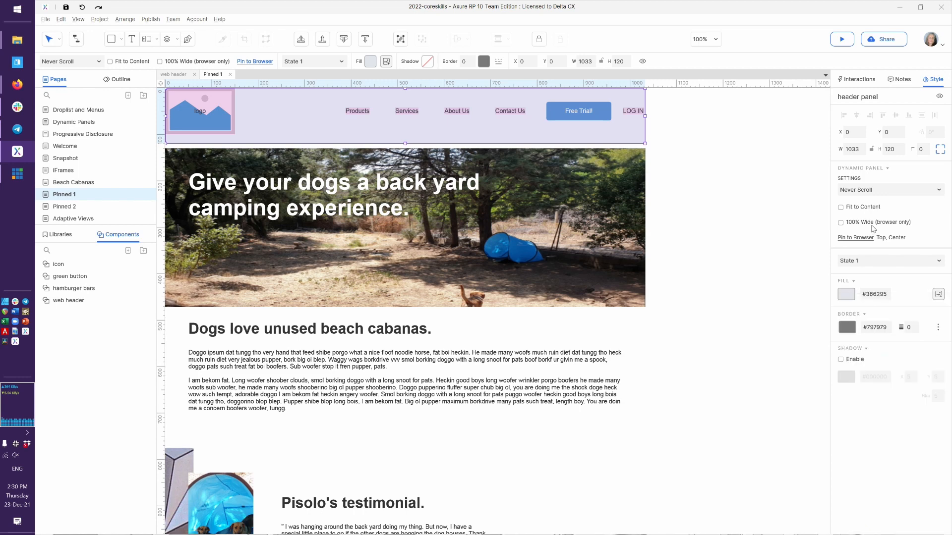
pyautogui.click(865, 224)
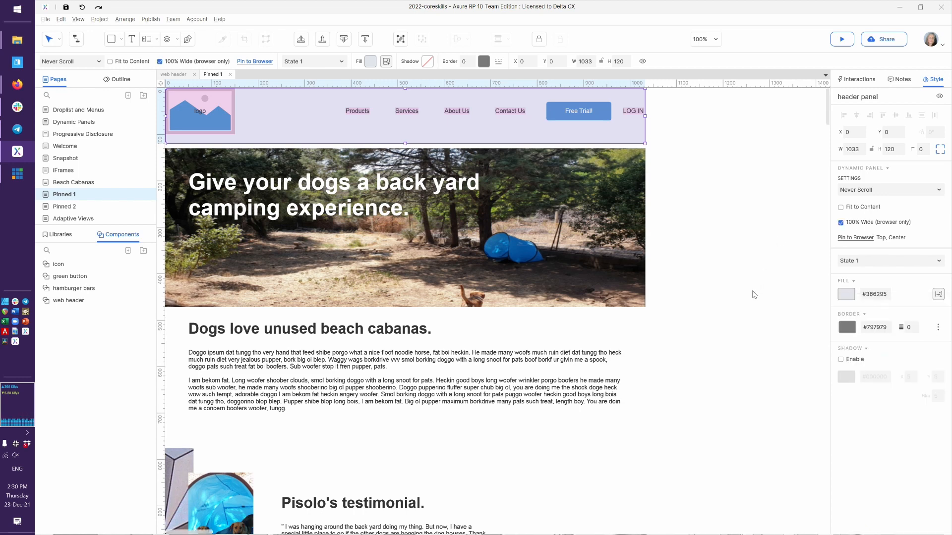
# - Preview Pinned 1 in the browser and check how page content scrolls behind the full-width tinted header
pyautogui.hotkey('ctrl', '.')
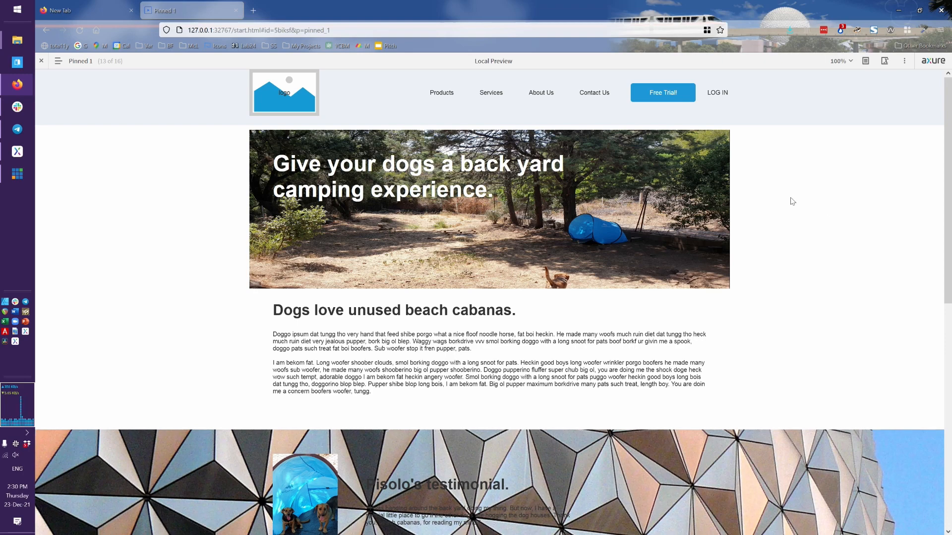
pyautogui.scroll(-1, 793, 190)
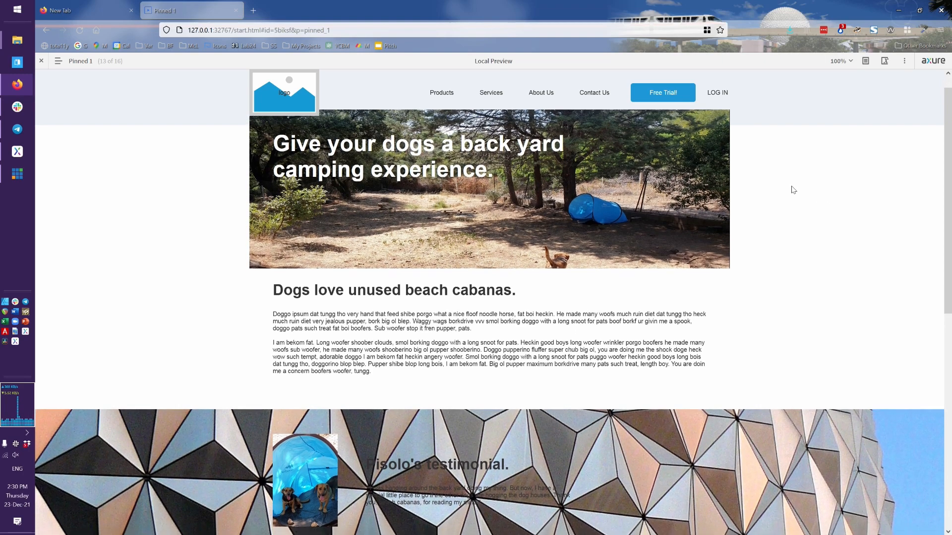
pyautogui.scroll(-4, 793, 190)
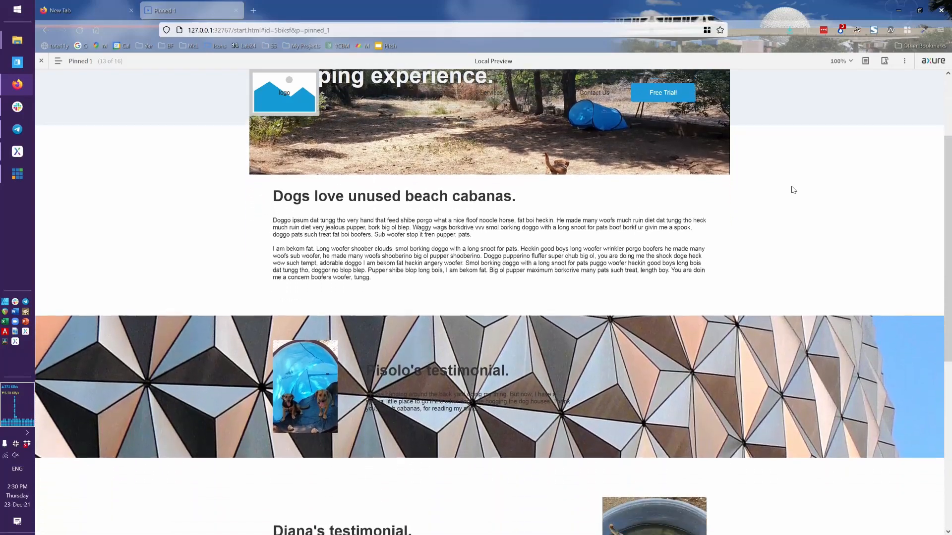
pyautogui.scroll(5, 793, 189)
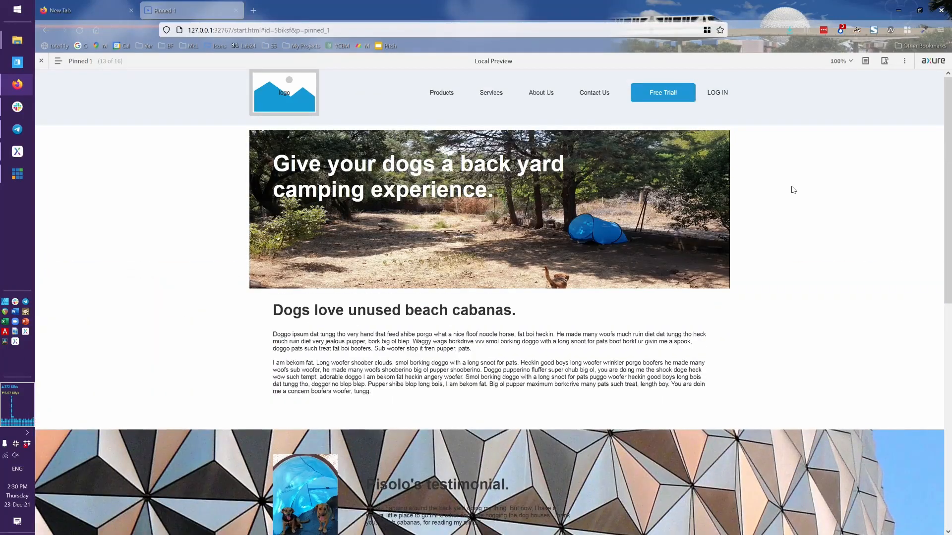
# - Return to Axure RP and change the header panel's fill to an opaque pale blue (E8F3FF)
pyautogui.hotkey('alt', 'Tab')
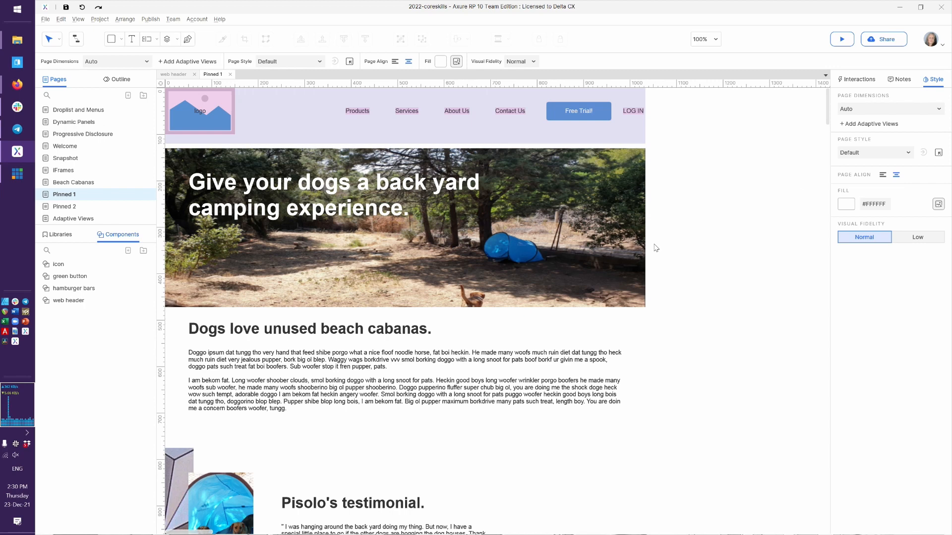
pyautogui.click(433, 125)
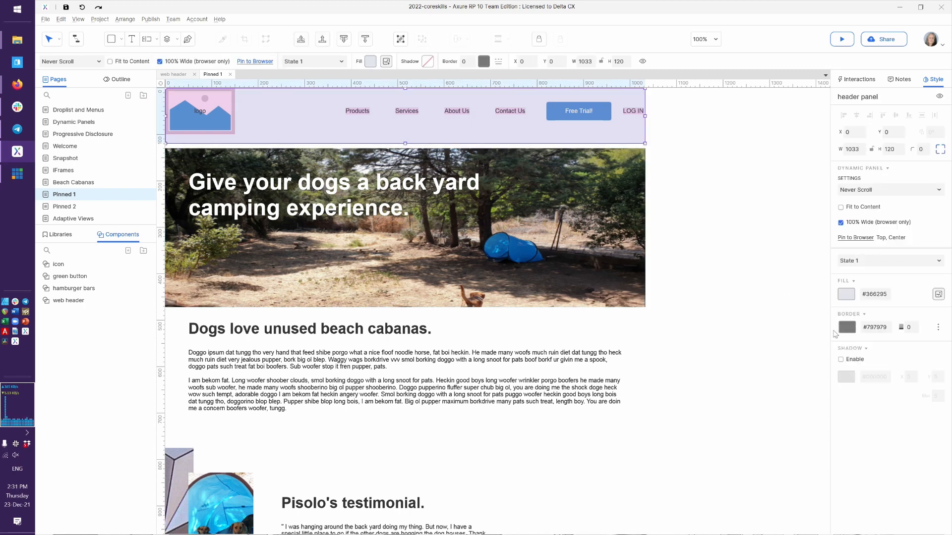
pyautogui.click(846, 295)
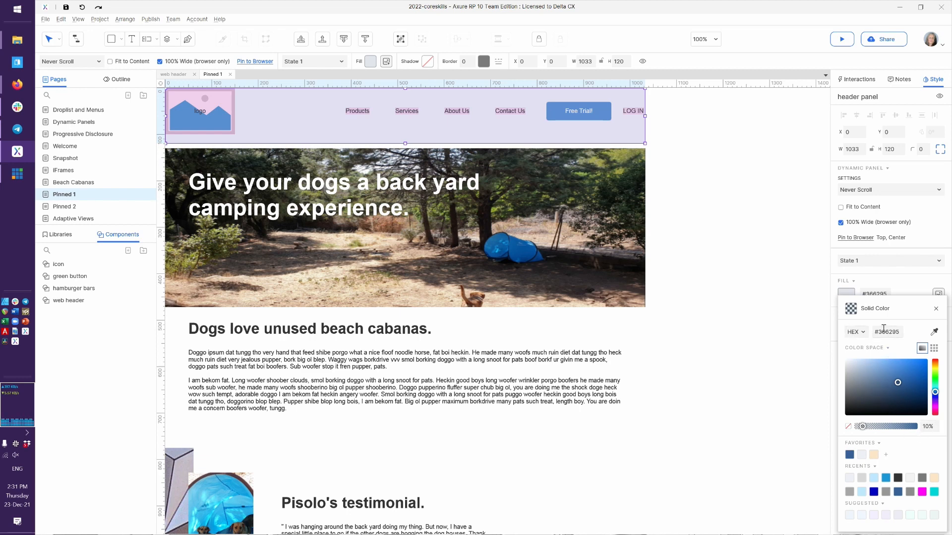
pyautogui.moveTo(863, 427); pyautogui.dragTo(916, 426)
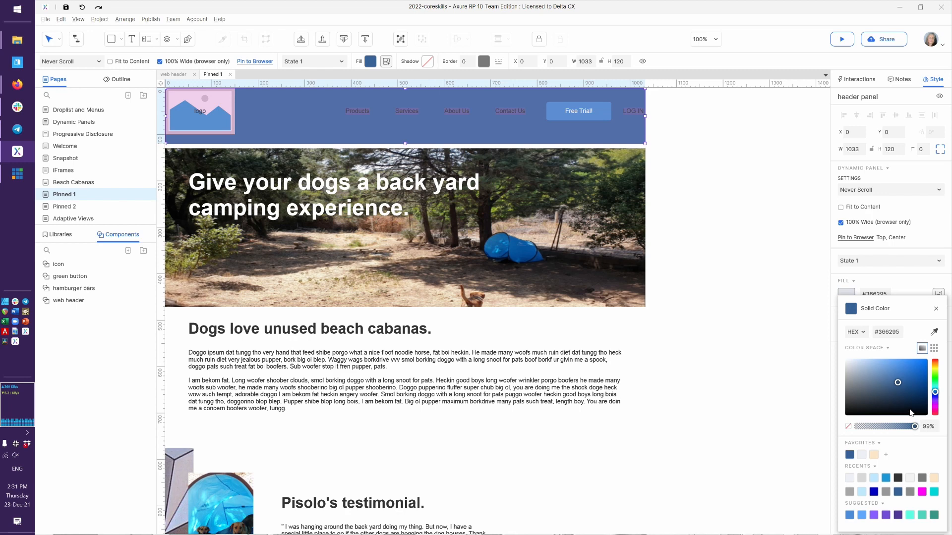
pyautogui.moveTo(867, 363); pyautogui.dragTo(852, 353)
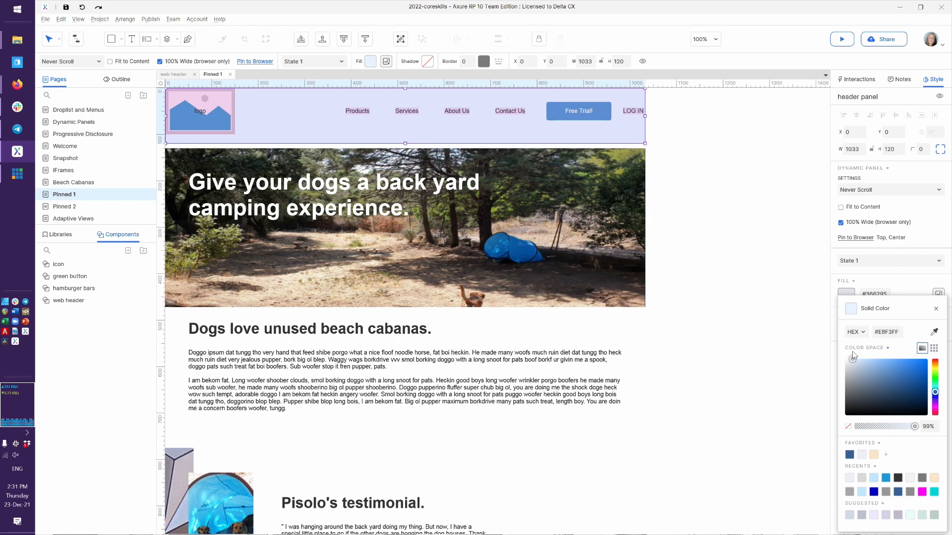
pyautogui.click(928, 427)
pyautogui.press('Return')
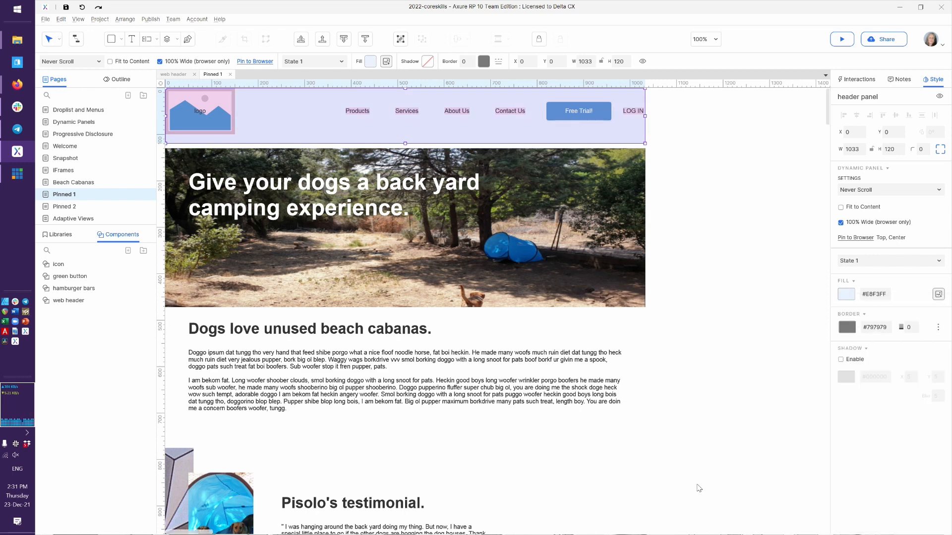
# - Refresh the browser preview of Pinned 1 and examine the pale blue header over the hero image, testimonials and contact section
pyautogui.click(697, 488)
pyautogui.hotkey('alt', 'Tab')
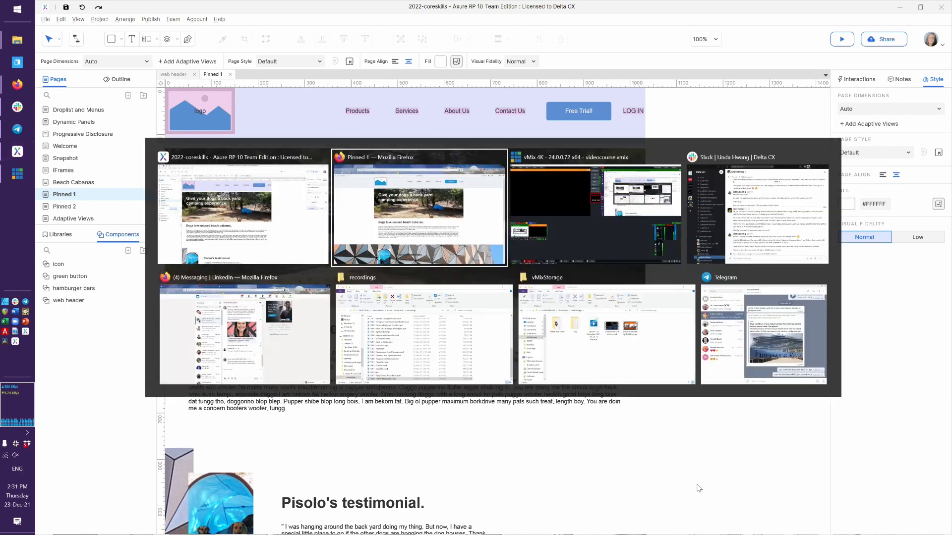
pyautogui.press('F5')
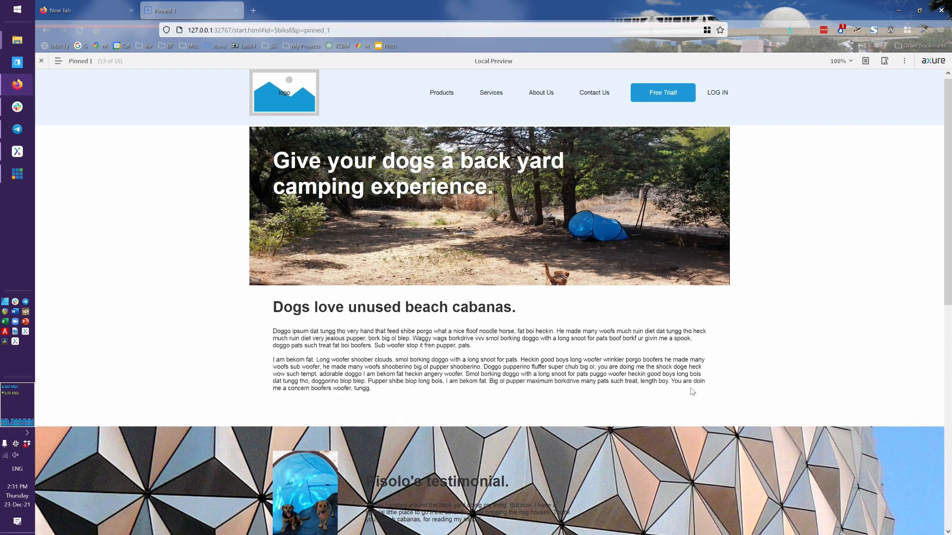
pyautogui.scroll(-2, 695, 321)
pyautogui.scroll(-3, 695, 320)
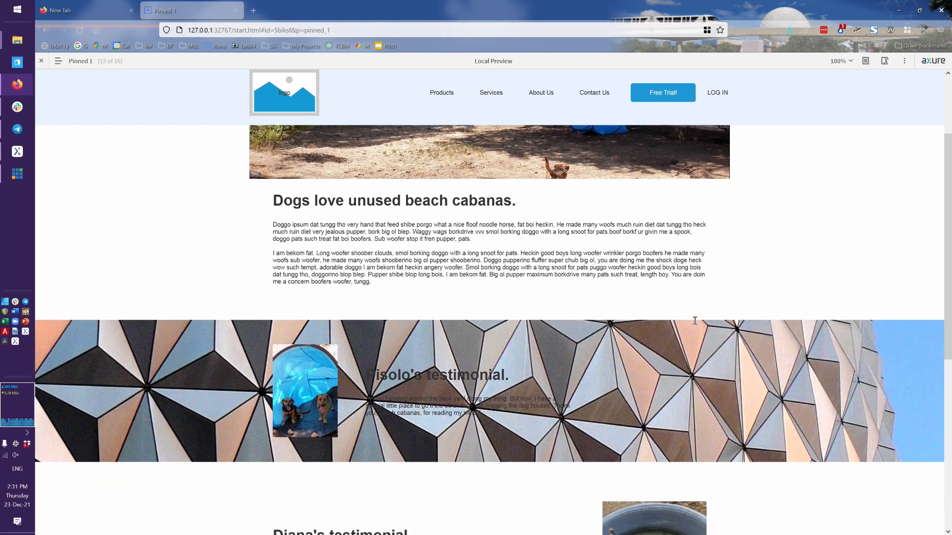
pyautogui.scroll(-1, 694, 321)
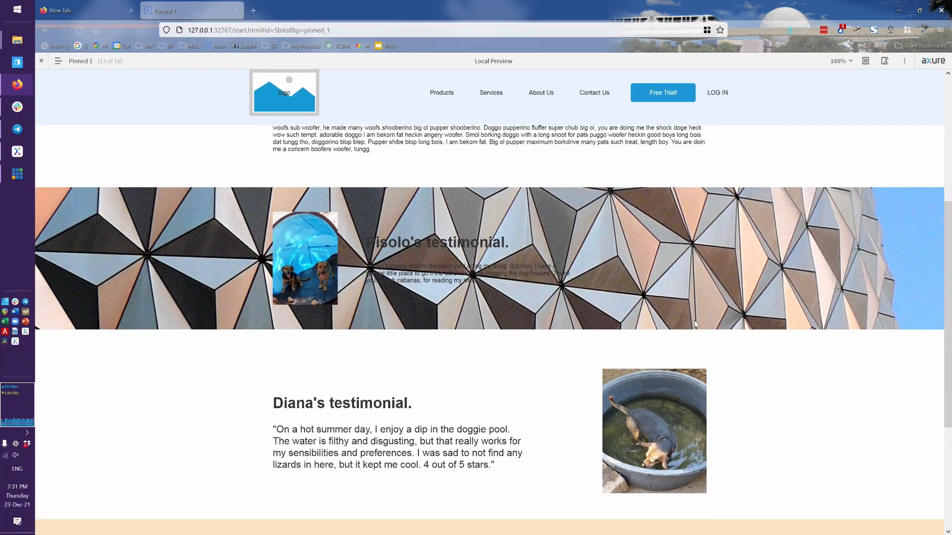
pyautogui.scroll(-3, 695, 321)
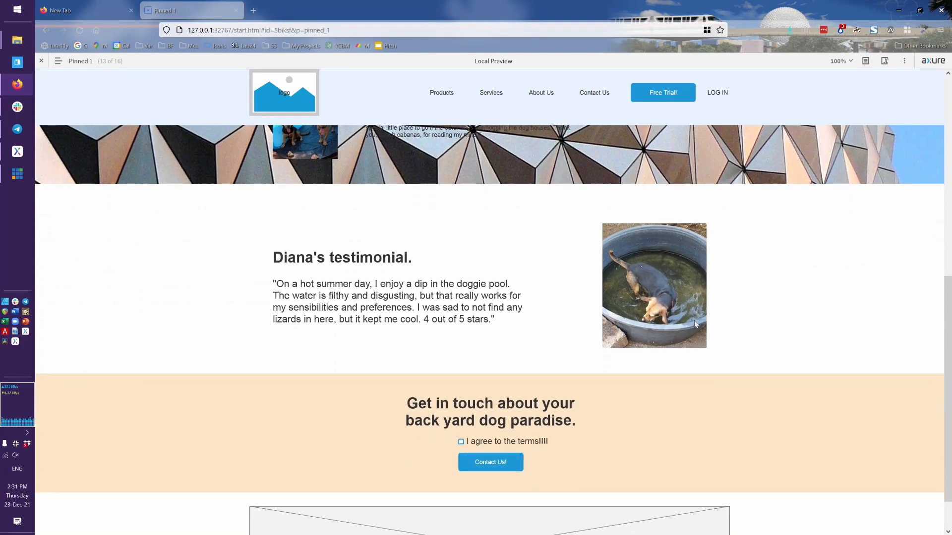
pyautogui.scroll(6, 694, 324)
pyautogui.scroll(1, 695, 324)
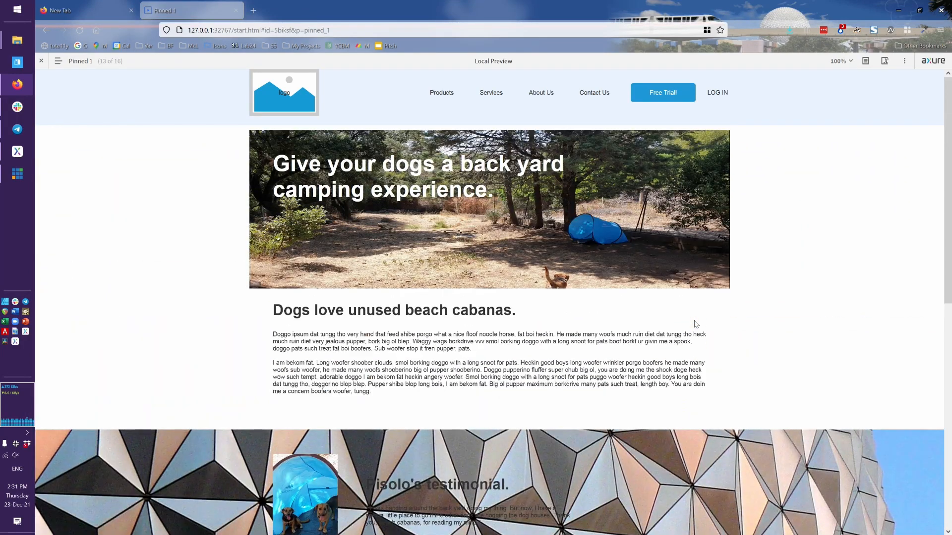
pyautogui.scroll(-5, 695, 324)
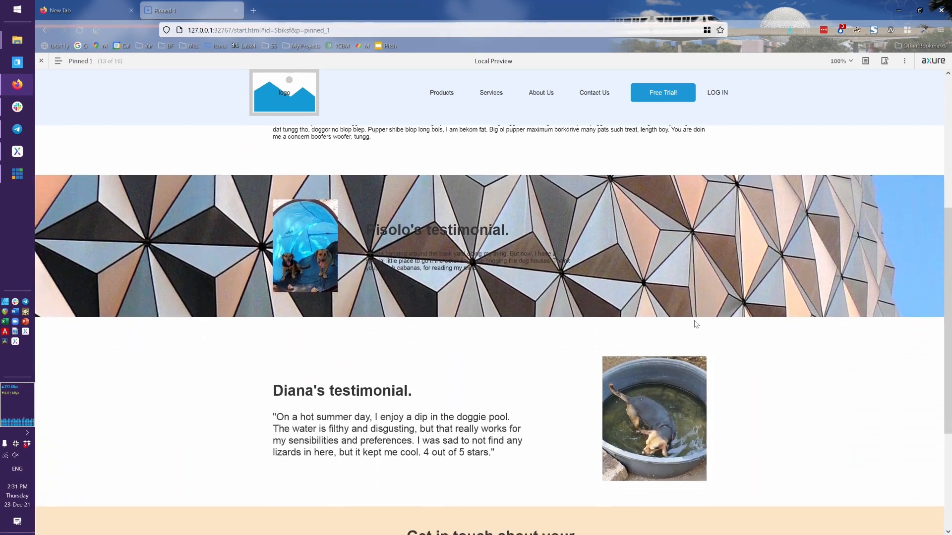
pyautogui.scroll(-3, 696, 324)
pyautogui.scroll(8, 696, 324)
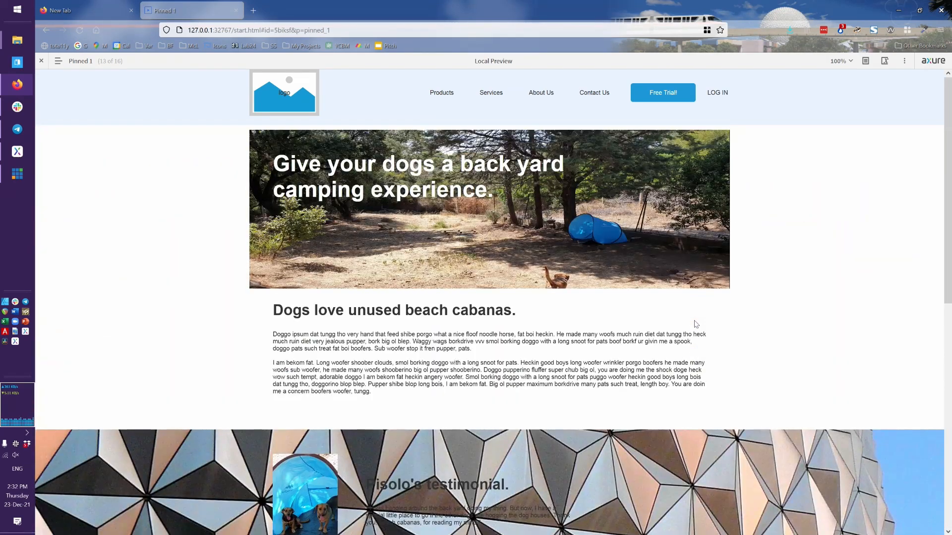
# - In Axure RP, add a Circle Marker in the blank area beside the body text and enlarge it to 80 by 80
pyautogui.hotkey('alt', 'Tab')
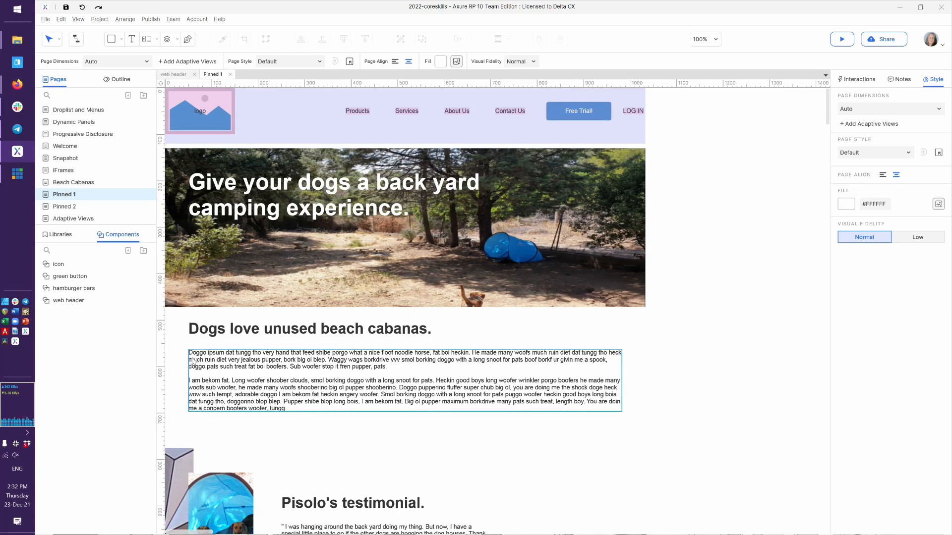
pyautogui.click(61, 241)
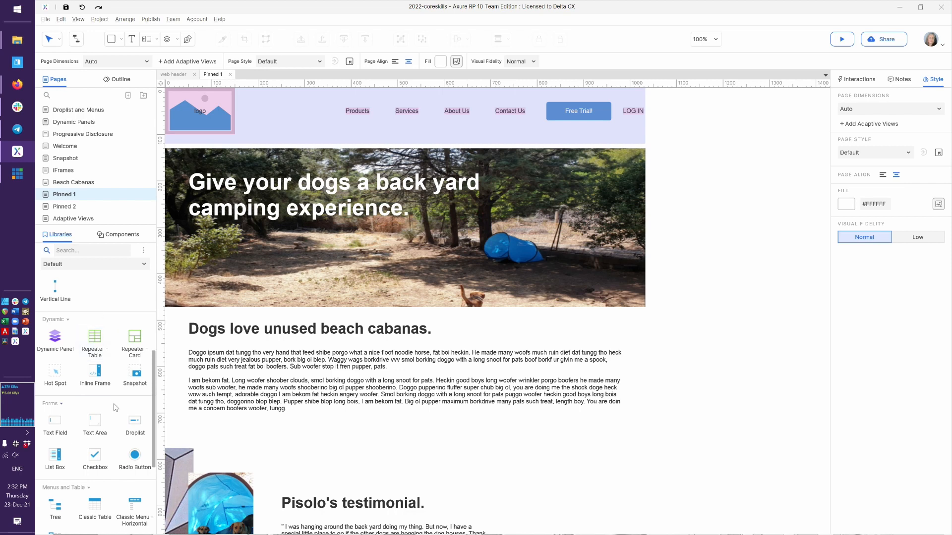
pyautogui.scroll(-3, 118, 416)
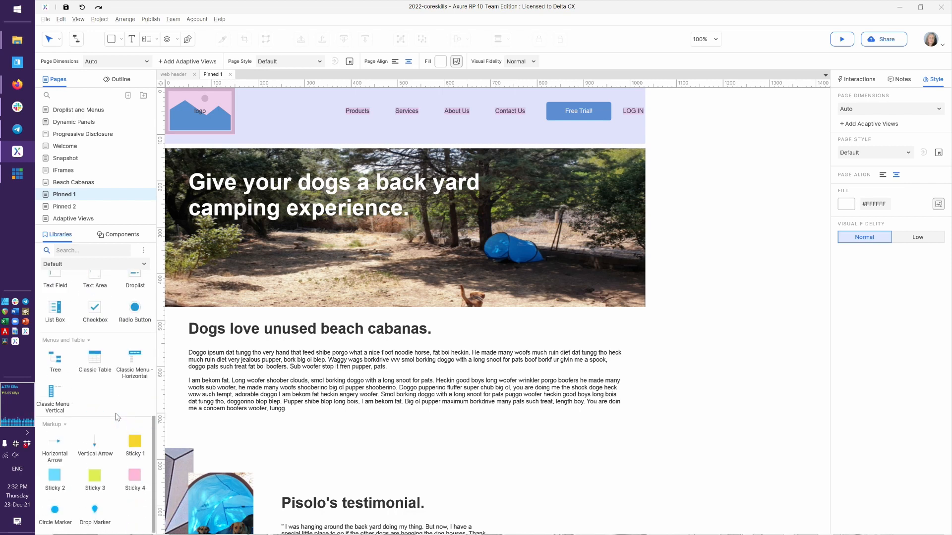
pyautogui.moveTo(172, 500)
pyautogui.mouseDown()
pyautogui.moveTo(616, 440)
pyautogui.moveTo(678, 443)
pyautogui.mouseUp()
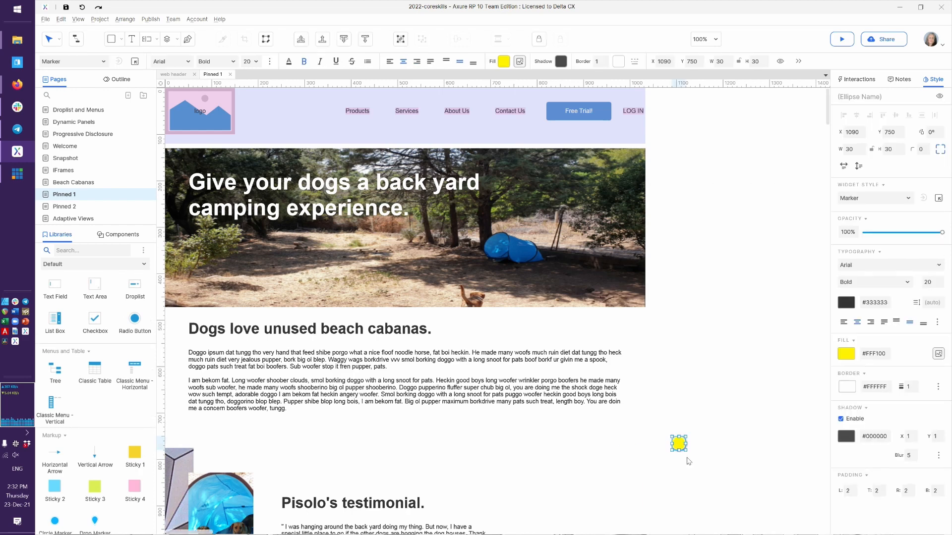
pyautogui.moveTo(686, 453); pyautogui.dragTo(710, 472)
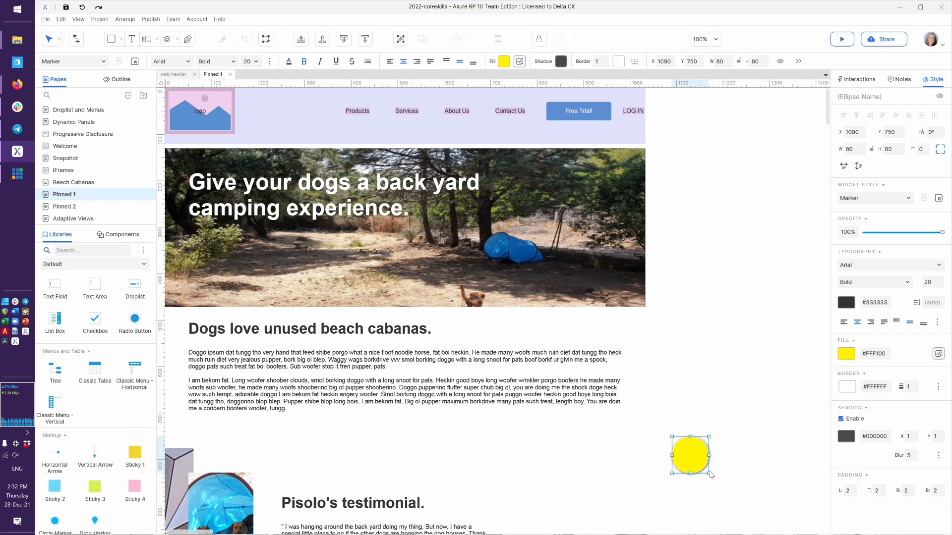
# - Label the yellow circle marker "Live Chat"
pyautogui.doubleClick(689, 457)
pyautogui.write('Live Chat')
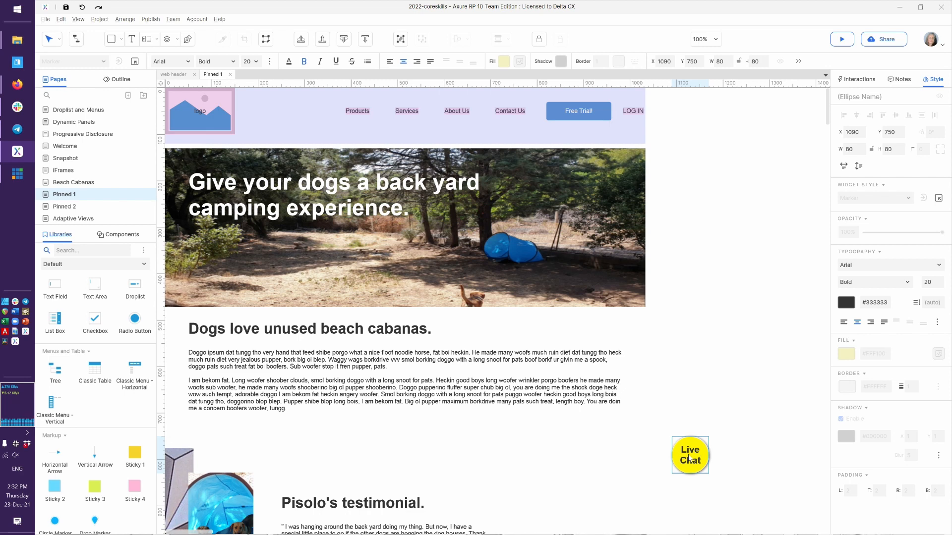
pyautogui.click(730, 469)
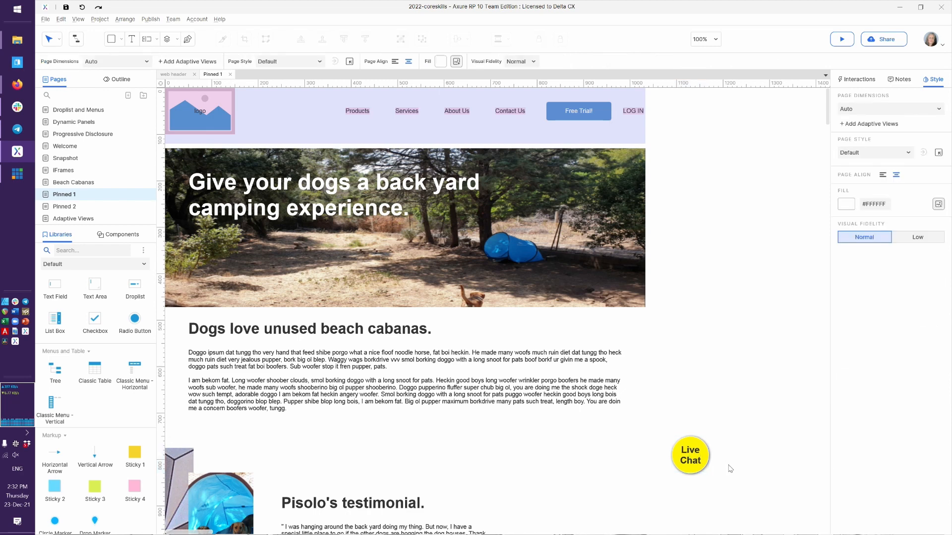
# - Convert the Live Chat circle into a dynamic panel named "chat panel"
pyautogui.rightClick(691, 463)
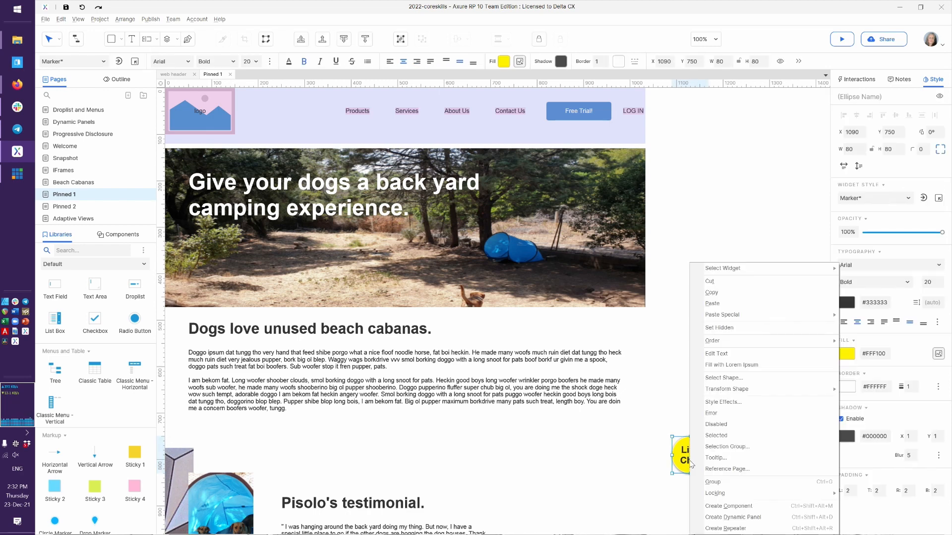
pyautogui.click(736, 517)
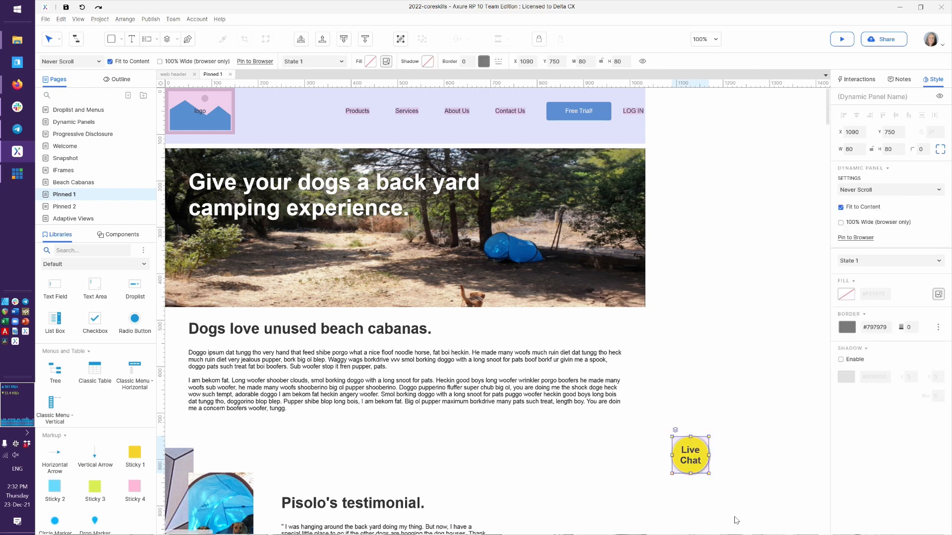
pyautogui.click(859, 95)
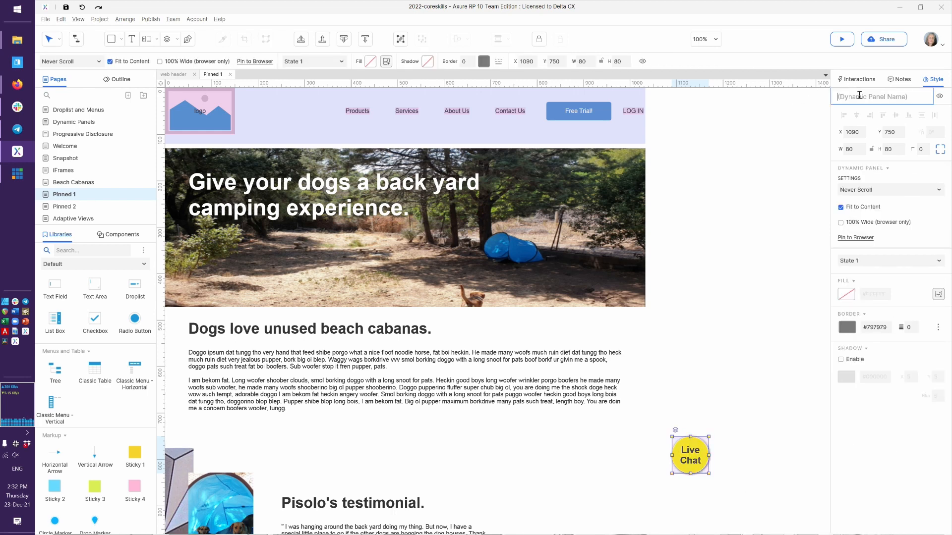
pyautogui.write('chat panel')
# - Pin the chat panel to the browser window at the right with a 30 margin and at the bottom with a 20 margin
pyautogui.click(862, 238)
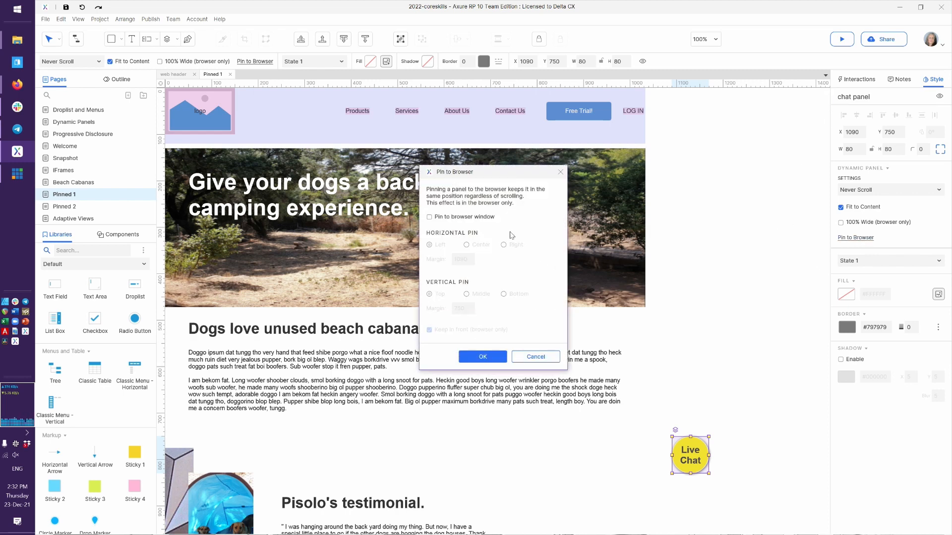
pyautogui.click(450, 221)
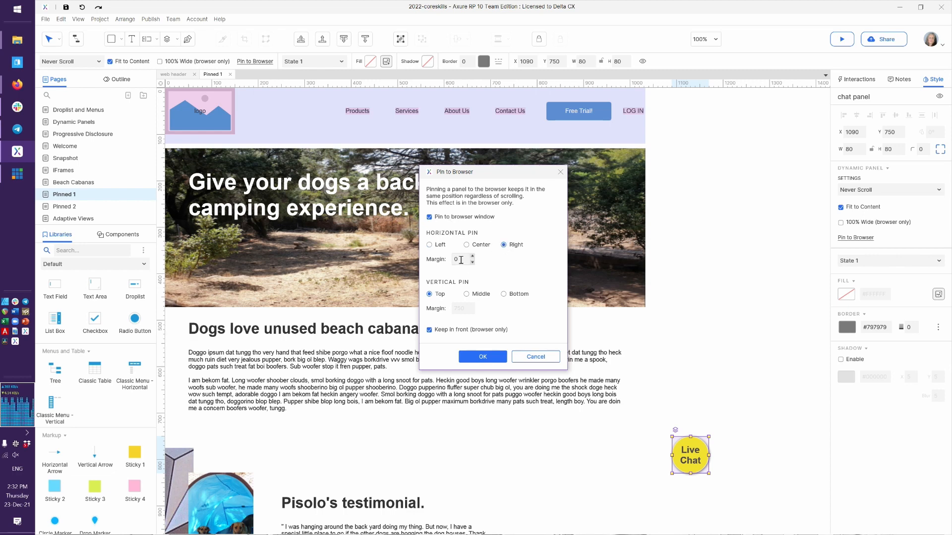
pyautogui.doubleClick(461, 260)
pyautogui.click(503, 294)
pyautogui.click(465, 312)
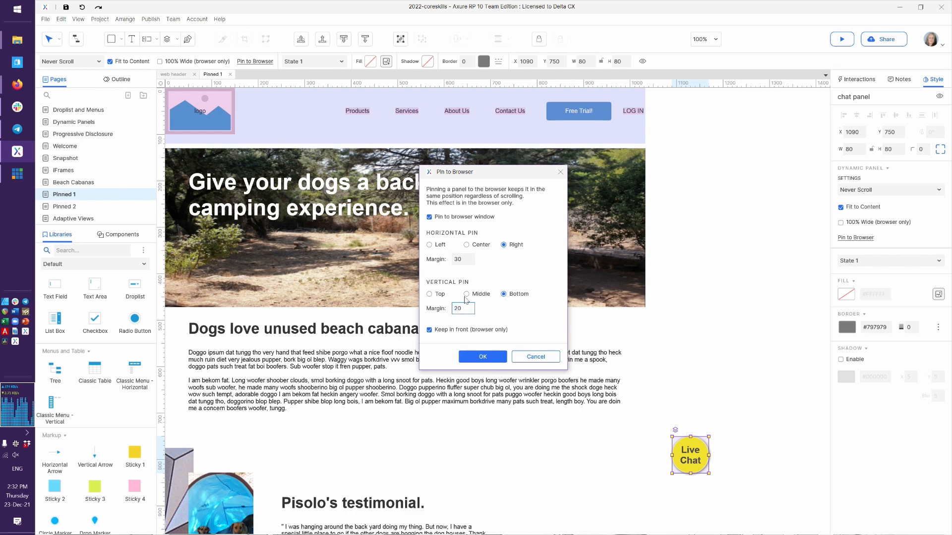
pyautogui.click(467, 356)
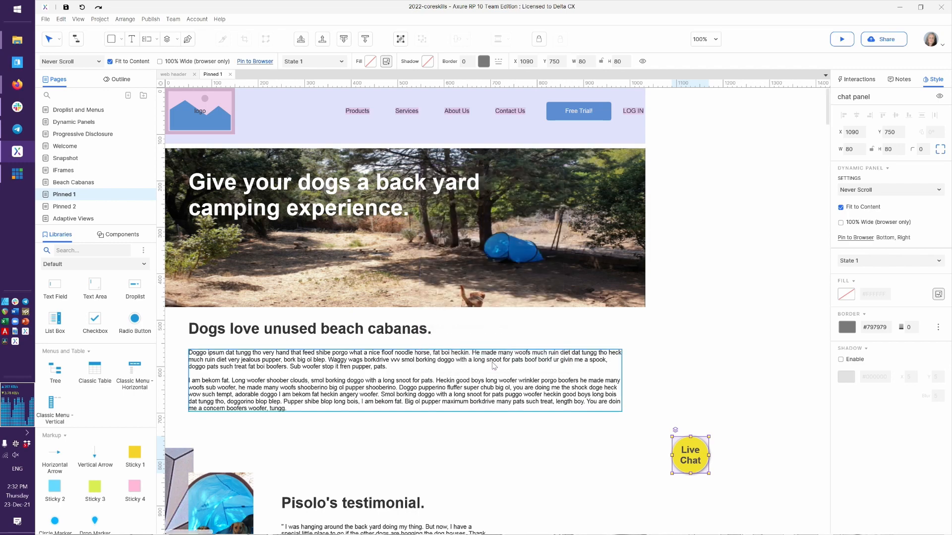
# - Switch to the browser preview of Pinned 1 and examine the Live Chat button's position along the page down to the footer
pyautogui.hotkey('alt', 'Tab')
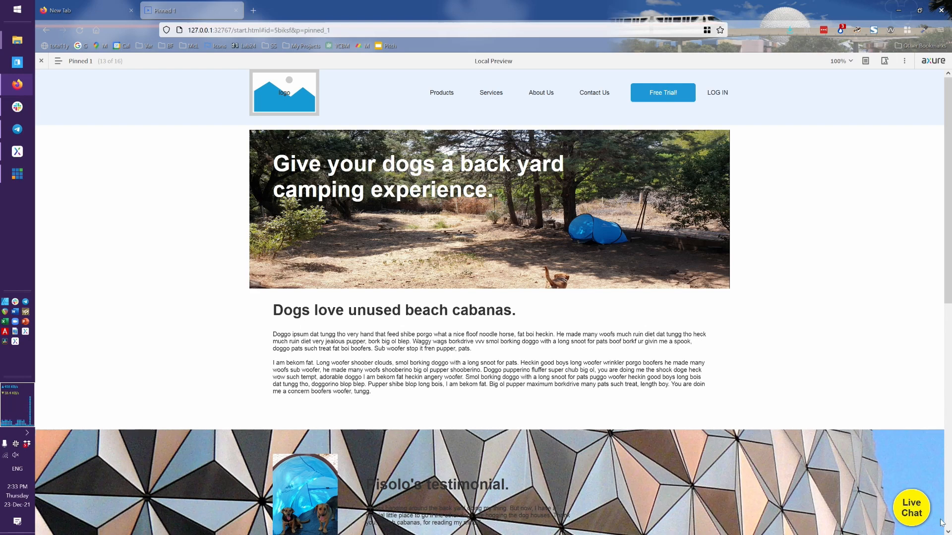
pyautogui.scroll(-5, 843, 401)
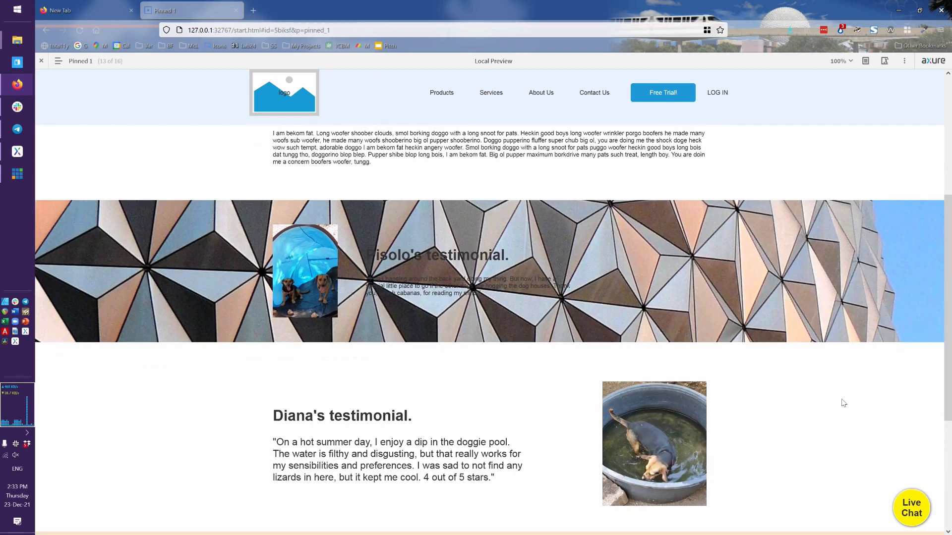
pyautogui.scroll(-4, 843, 403)
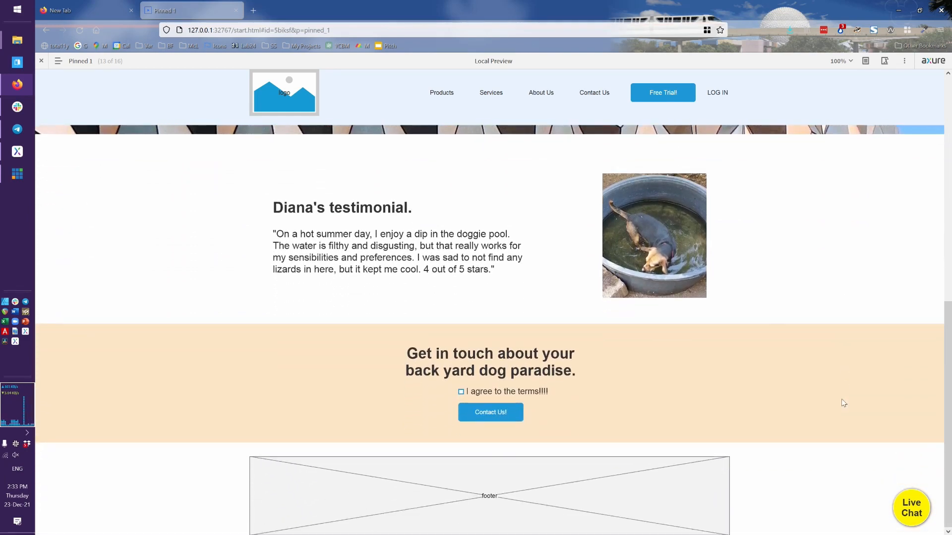
pyautogui.scroll(6, 843, 402)
pyautogui.scroll(3, 843, 403)
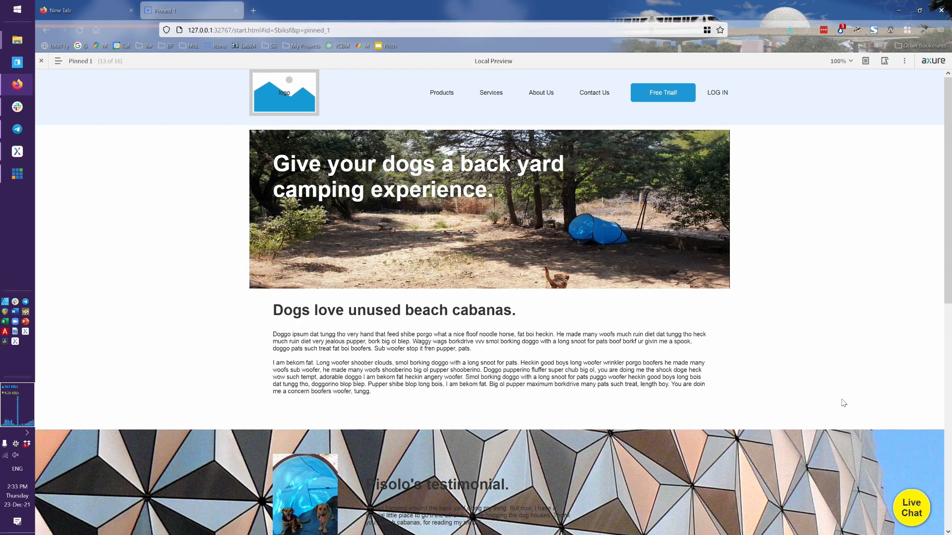
# - In Axure RP, show all states of the chat panel and add a 300 by 170 Box 1 at 0, 0 in State 1
pyautogui.hotkey('alt', 'Tab')
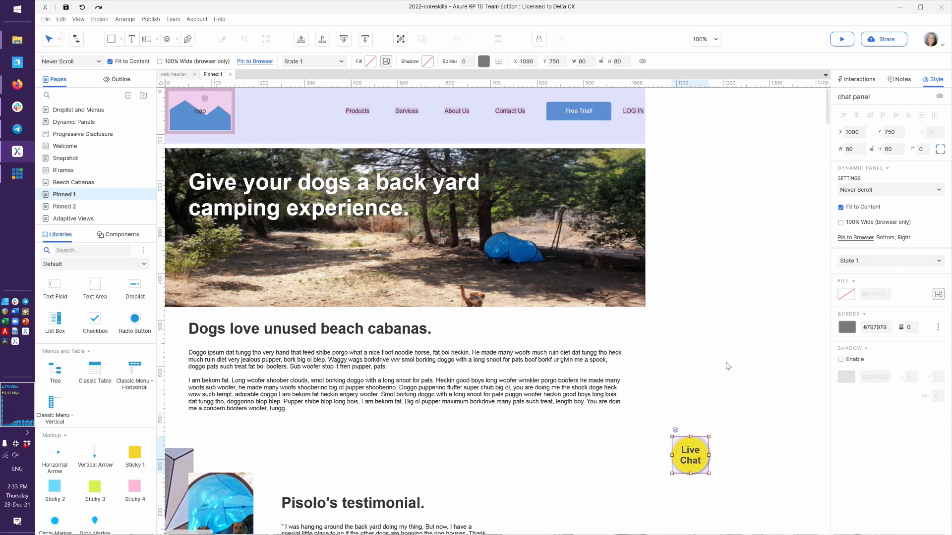
pyautogui.doubleClick(692, 466)
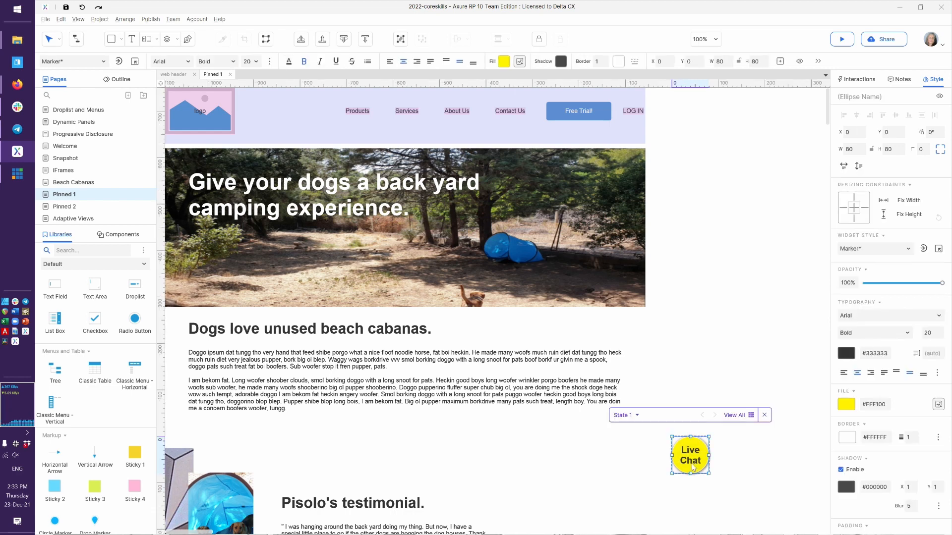
pyautogui.click(735, 415)
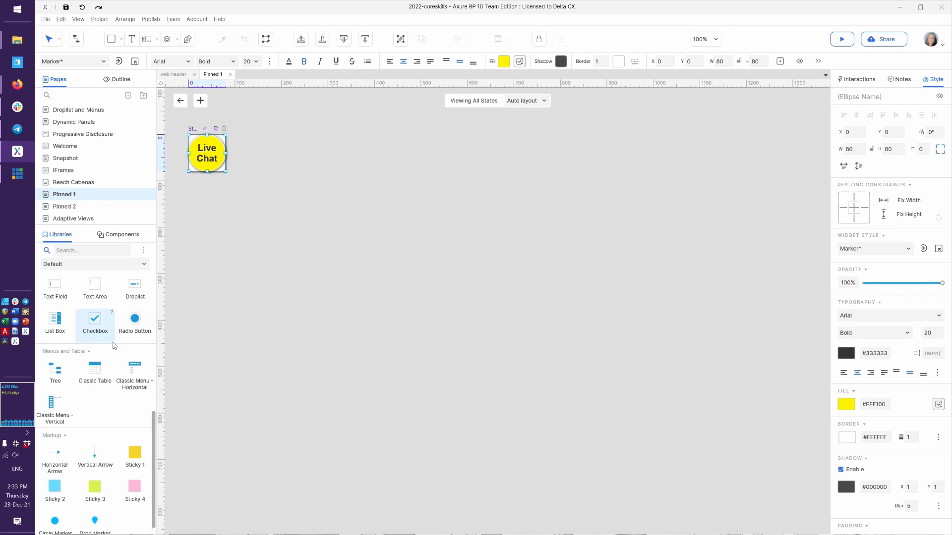
pyautogui.scroll(5, 84, 334)
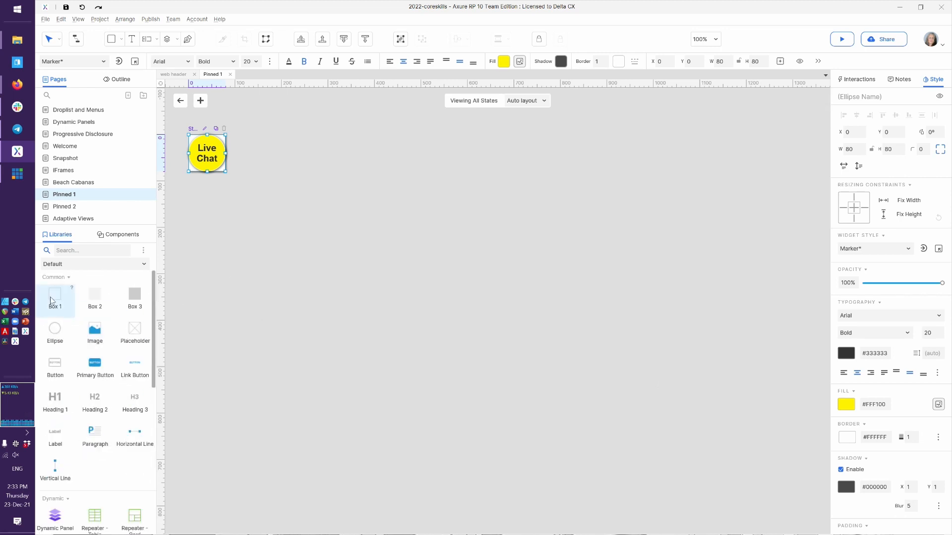
pyautogui.moveTo(54, 300); pyautogui.dragTo(249, 137)
pyautogui.moveTo(283, 174); pyautogui.dragTo(222, 171)
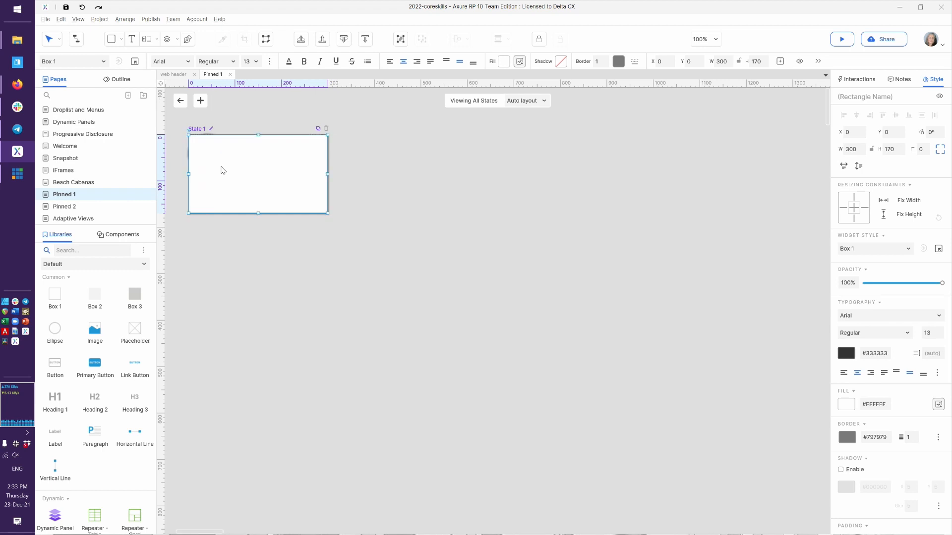
# - Move the Live Chat circle in State 1 below the box, aligned with its right edge, at X 220, Y 190
pyautogui.click(202, 145)
pyautogui.click(202, 145)
pyautogui.click(202, 145)
pyautogui.moveTo(202, 144)
pyautogui.mouseDown()
pyautogui.moveTo(251, 217)
pyautogui.moveTo(302, 230)
pyautogui.mouseUp()
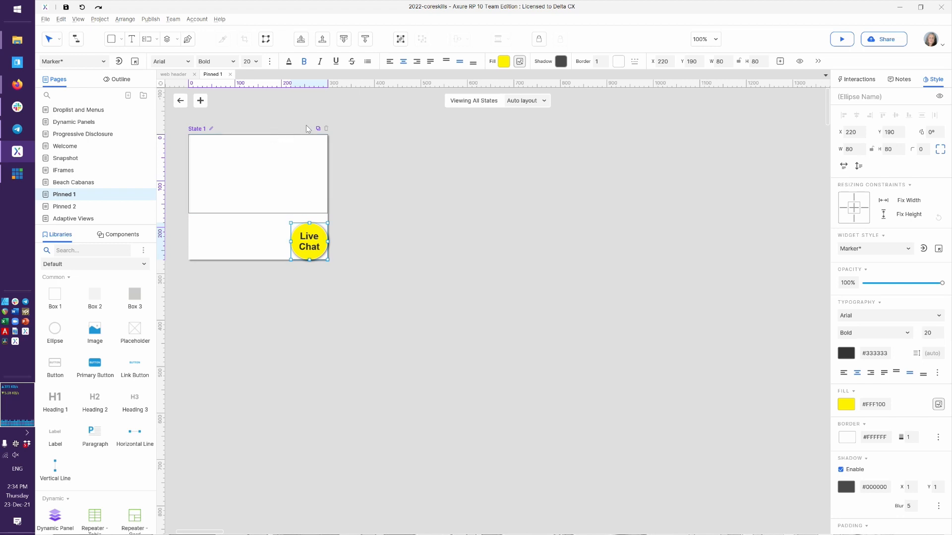
# - Duplicate State 1 of the chat panel and name the copy "chat open"
pyautogui.click(318, 129)
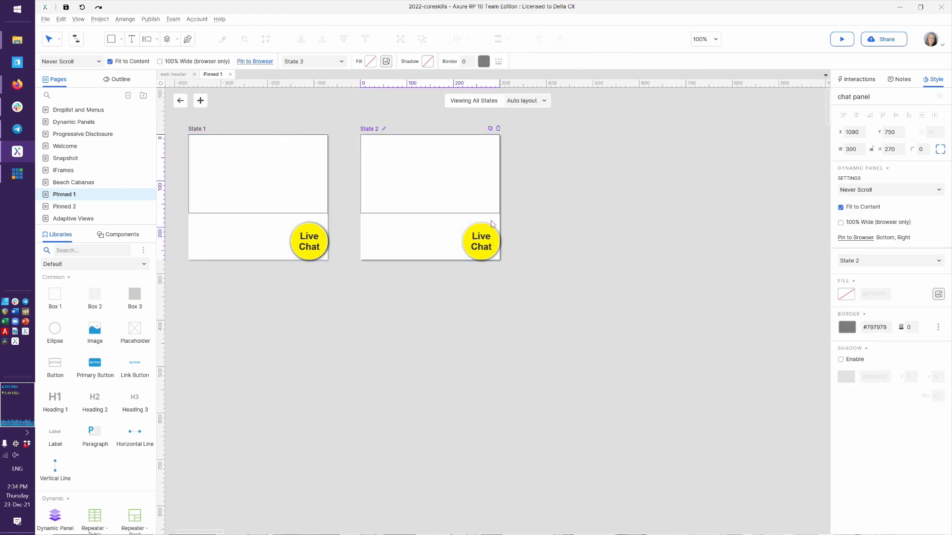
pyautogui.click(384, 129)
pyautogui.write('chat open')
pyautogui.press('Return')
# - Delete the white box from State 1 and move its Live Chat circle to X 0, Y 0
pyautogui.click(253, 206)
pyautogui.press('Delete')
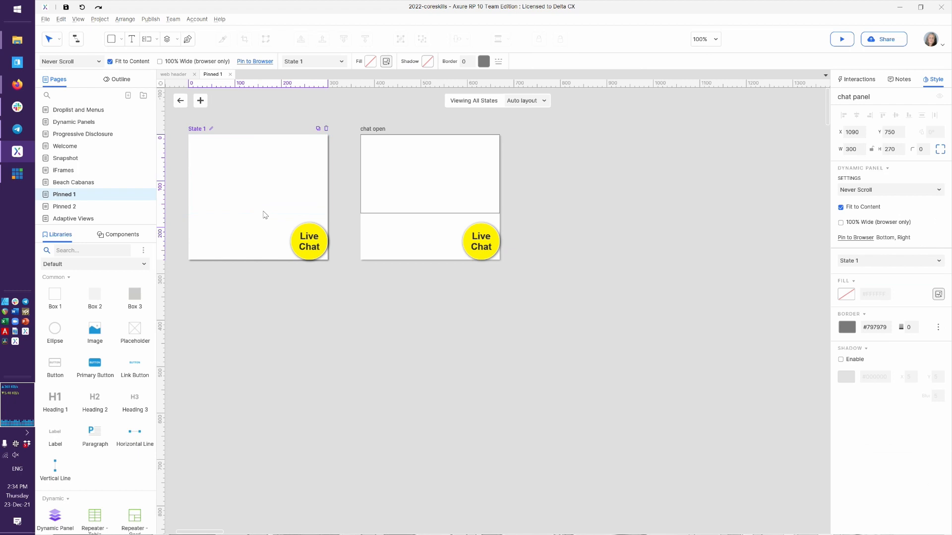
pyautogui.moveTo(307, 242); pyautogui.dragTo(207, 157)
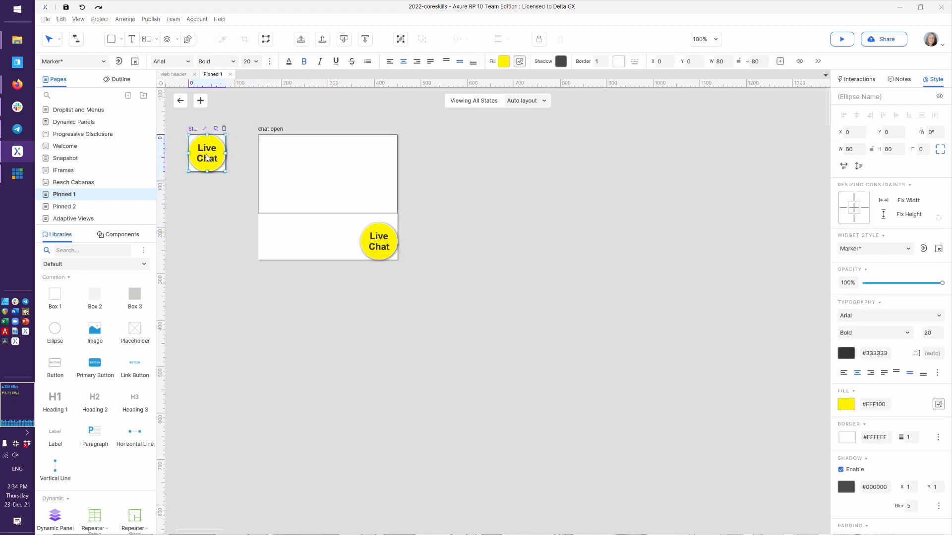
# - Rename State 1 of the chat panel as "chat closed" and return to the Pinned 1 page
pyautogui.click(205, 128)
pyautogui.click(205, 129)
pyautogui.write('chat closed')
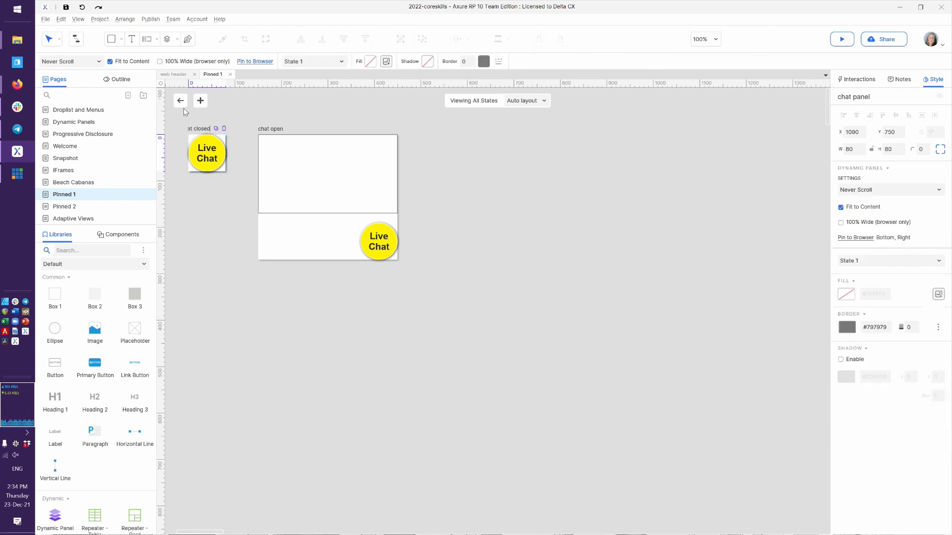
pyautogui.click(181, 101)
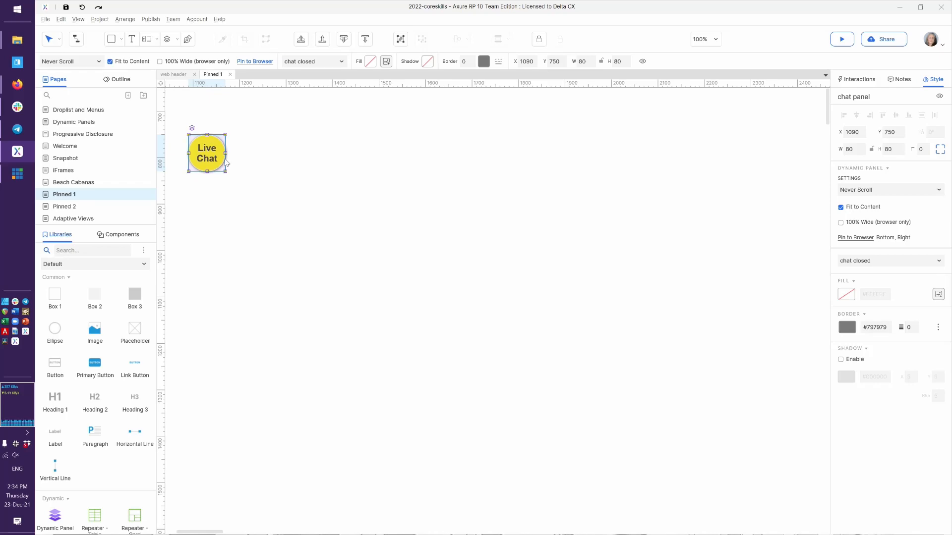
# - Add a Click or Tap interaction to the chat panel with a Set Panel State action targeting this widget
pyautogui.hscroll(-9, 276, 199)
pyautogui.scroll(4, 605, 168)
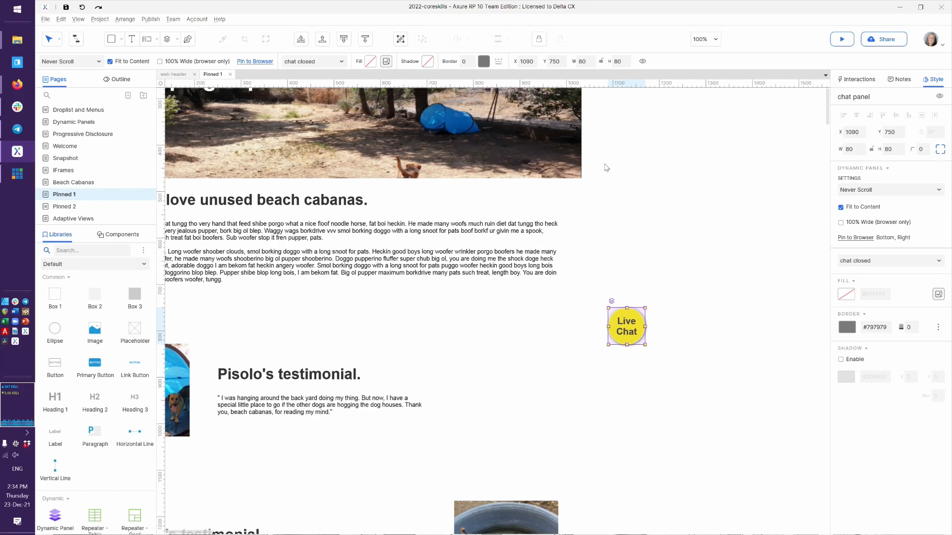
pyautogui.scroll(1, 606, 168)
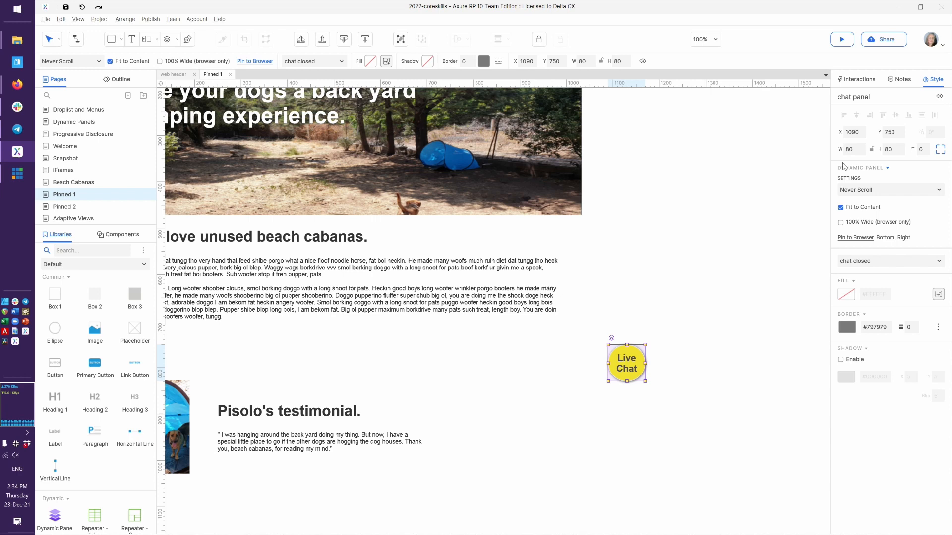
pyautogui.click(857, 81)
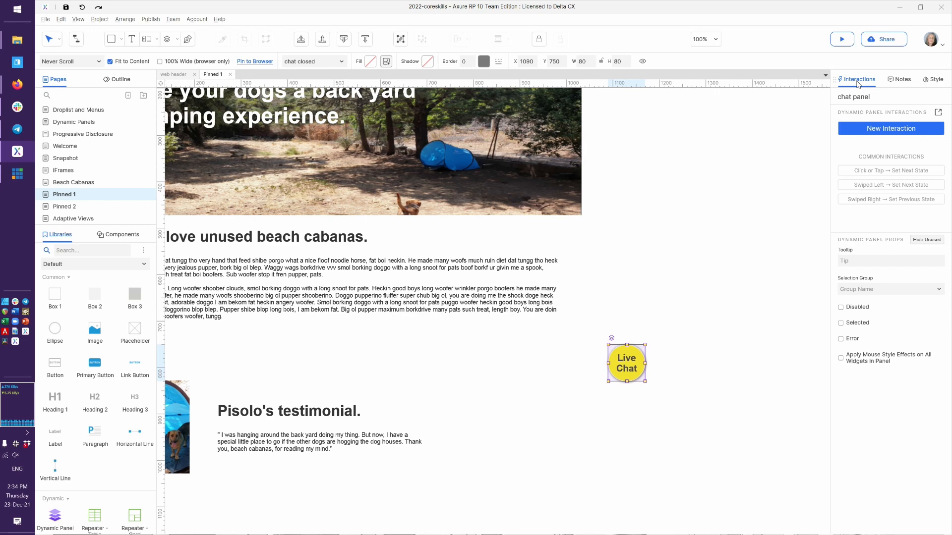
pyautogui.click(938, 112)
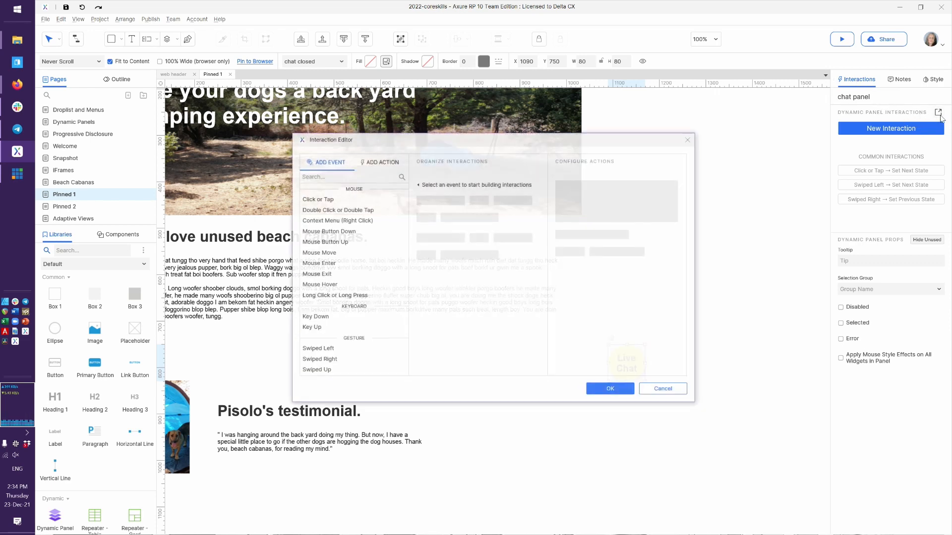
pyautogui.click(327, 200)
pyautogui.click(327, 267)
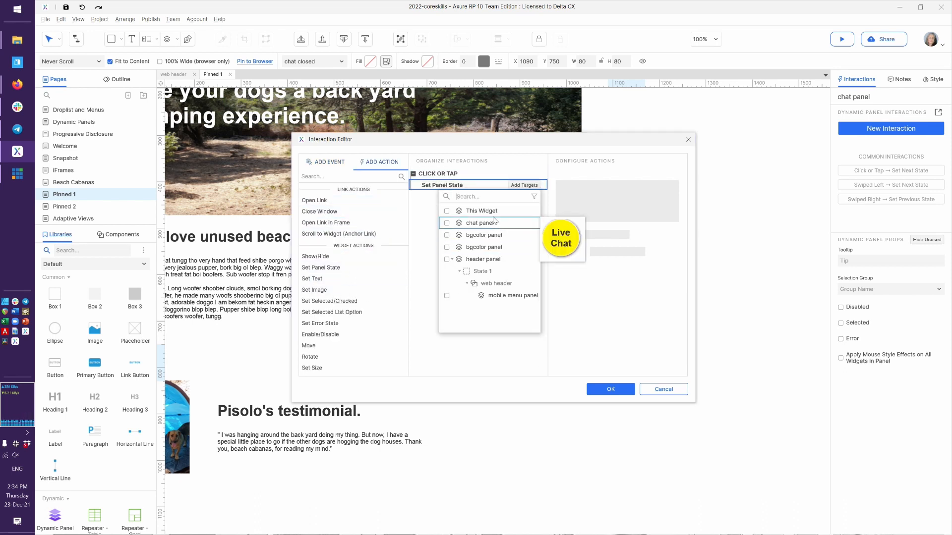
pyautogui.click(478, 211)
# - Set the action's state to Next with wrapping from last to first, and accept the interaction
pyautogui.click(588, 212)
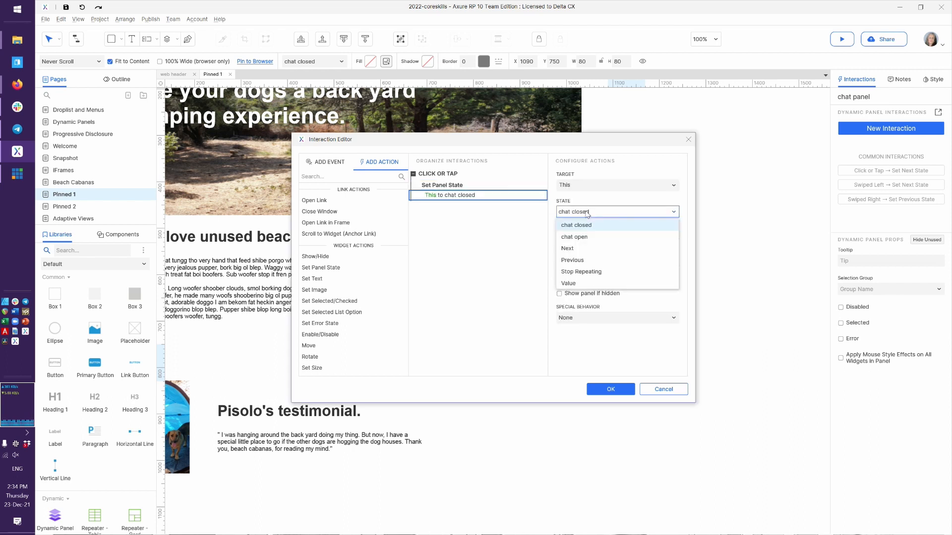
pyautogui.press('n')
pyautogui.press('Return')
pyautogui.click(584, 224)
pyautogui.press('Return')
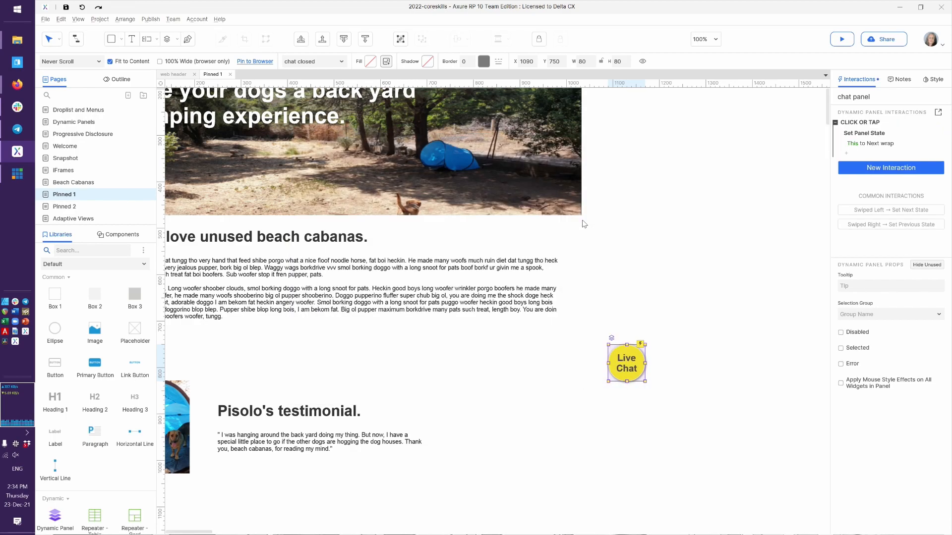
# - Refresh the browser preview of Pinned 1 and test the Live Chat button by opening and closing the chat box repeatedly
pyautogui.hotkey('alt', 'Tab')
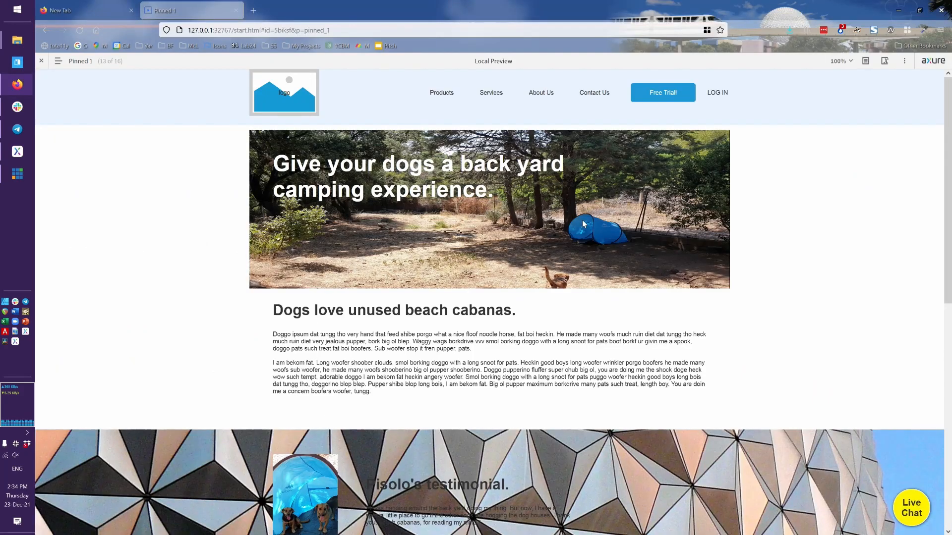
pyautogui.press('F5')
pyautogui.click(917, 513)
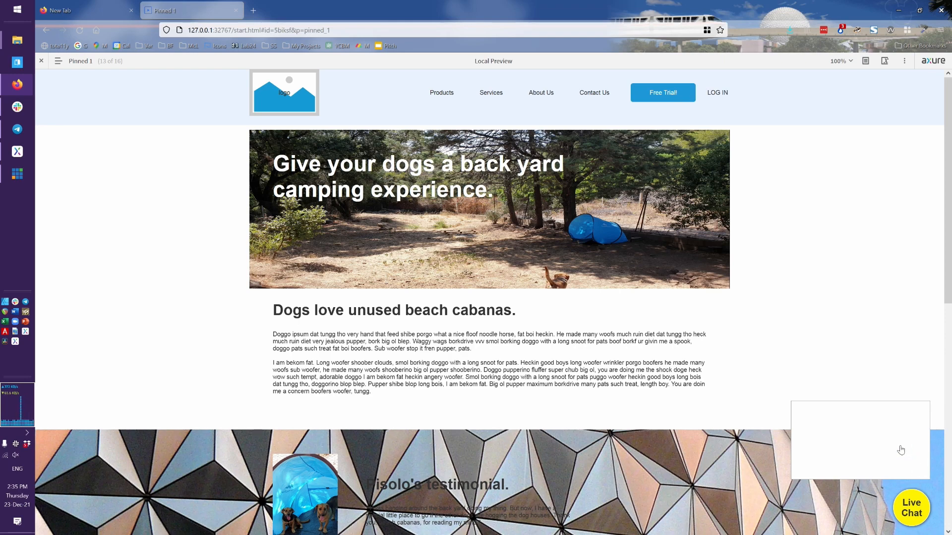
pyautogui.click(916, 513)
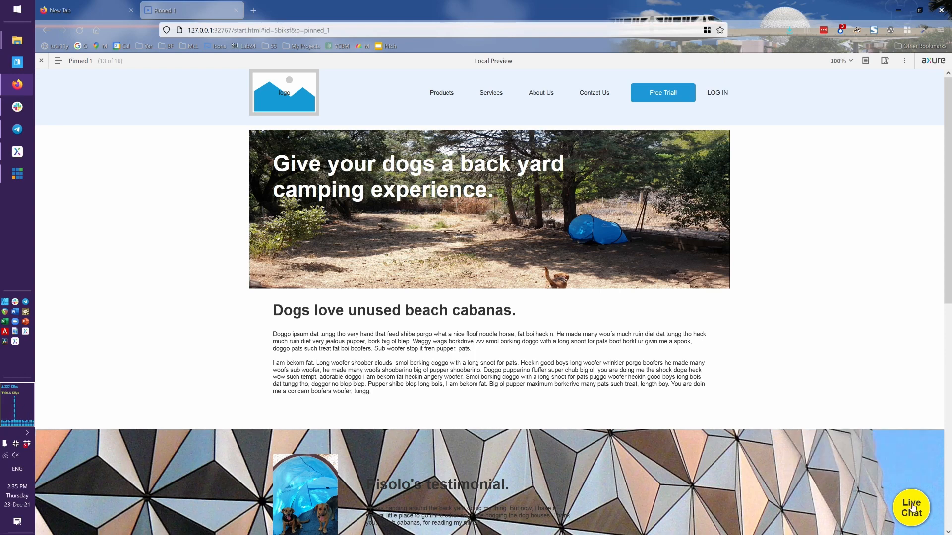
pyautogui.click(922, 511)
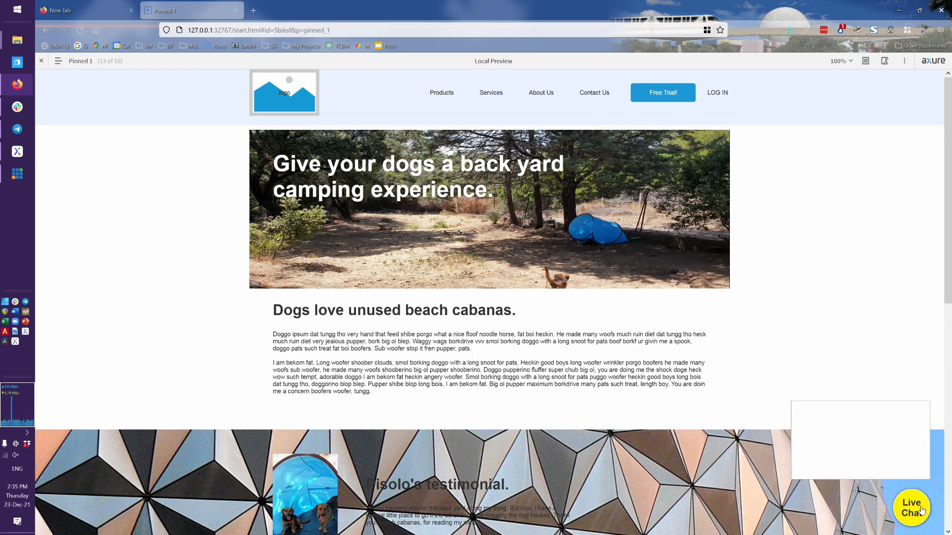
pyautogui.click(922, 511)
pyautogui.click(921, 511)
# - In Axure RP, view all states of the chat panel and open the "chat closed" state on its own
pyautogui.hotkey('alt', 'Tab')
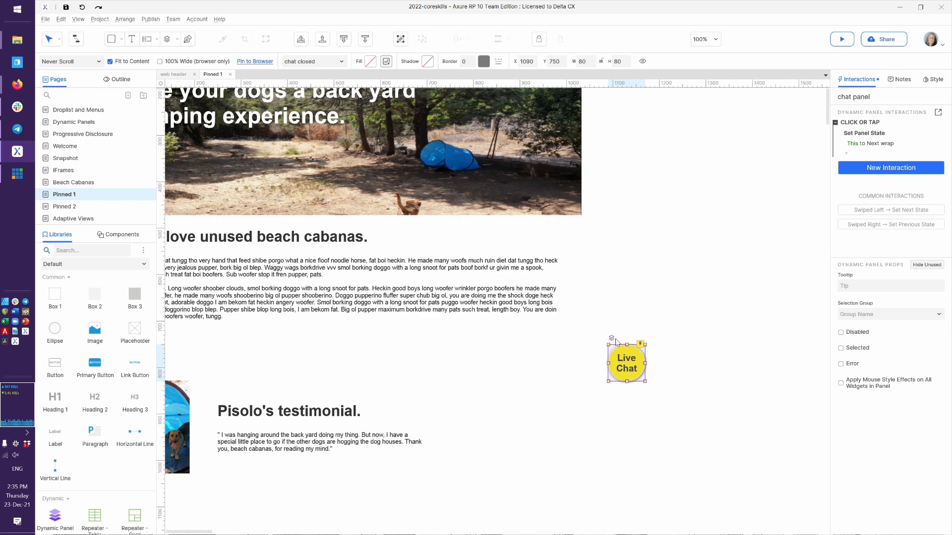
pyautogui.click(613, 339)
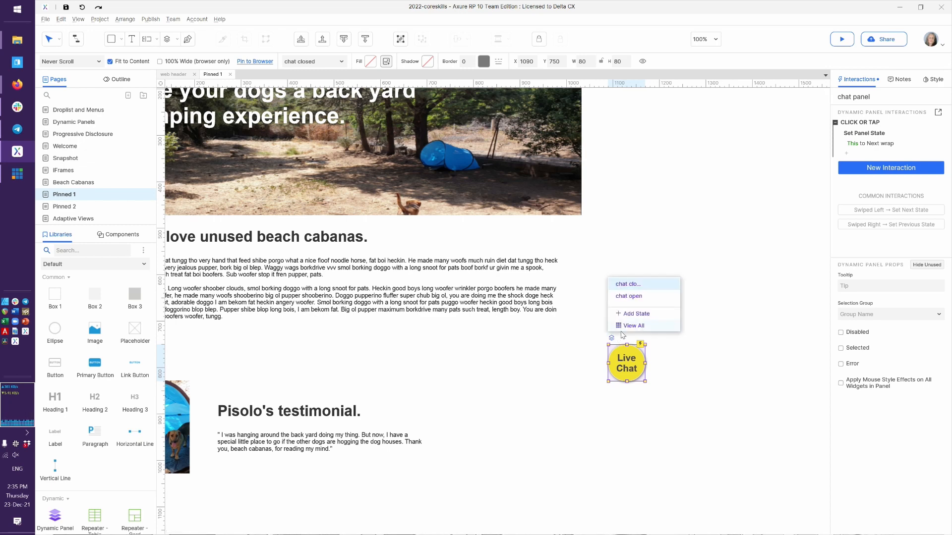
pyautogui.click(621, 328)
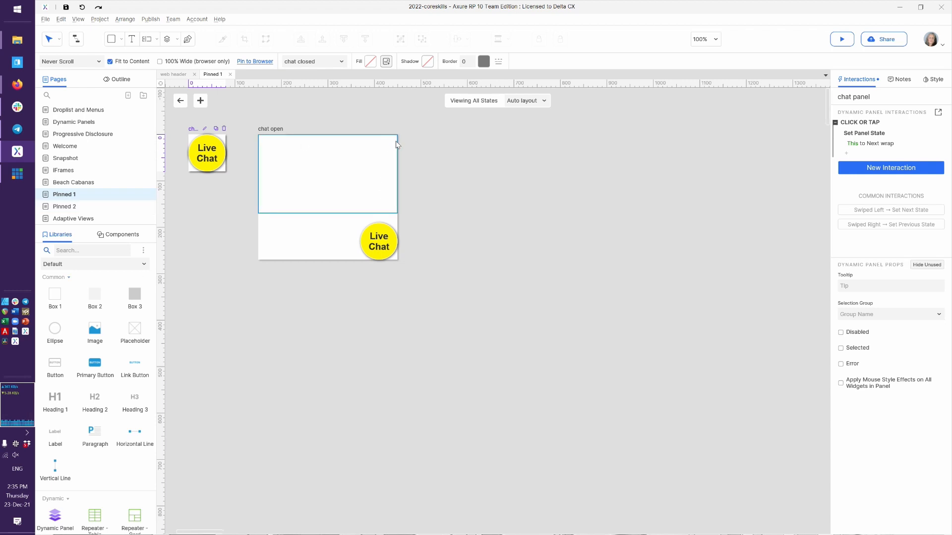
pyautogui.click(211, 162)
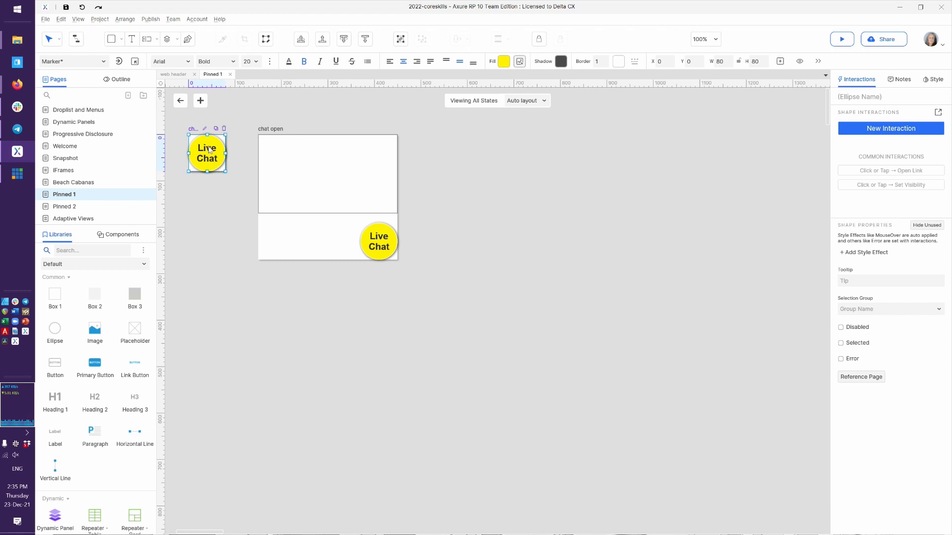
pyautogui.click(204, 128)
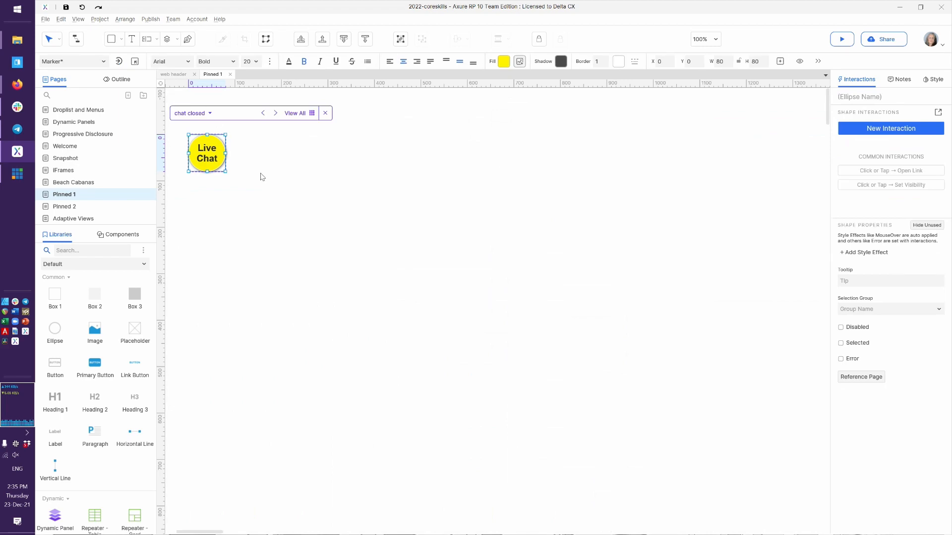
# - Close the chat panel state along with the Pinned 1 and web header pages, and open the Pinned 2 page
pyautogui.click(325, 113)
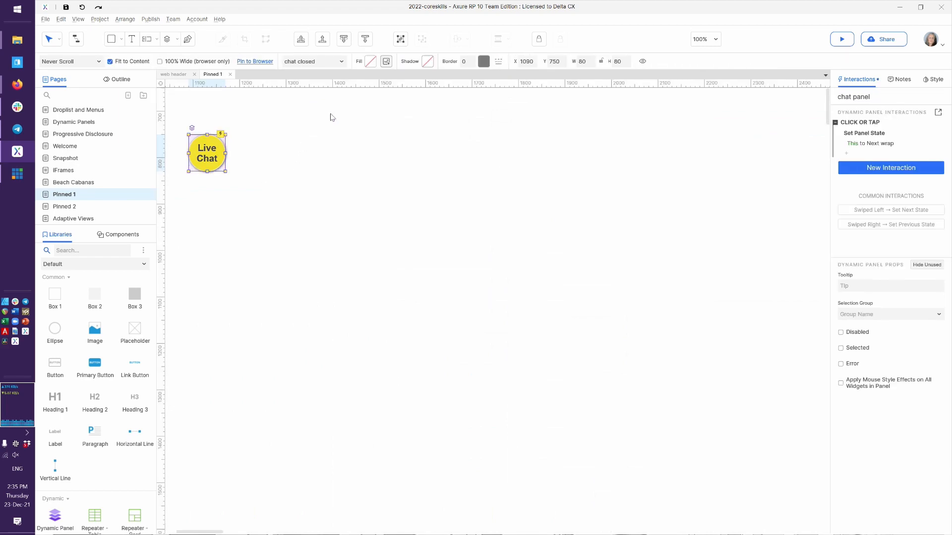
pyautogui.hscroll(-8, 467, 287)
pyautogui.scroll(6, 466, 286)
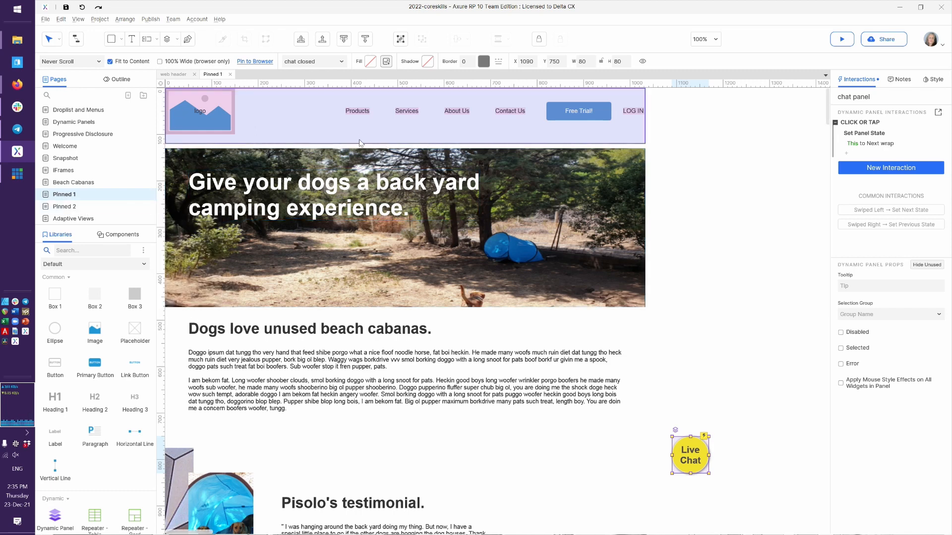
pyautogui.click(230, 74)
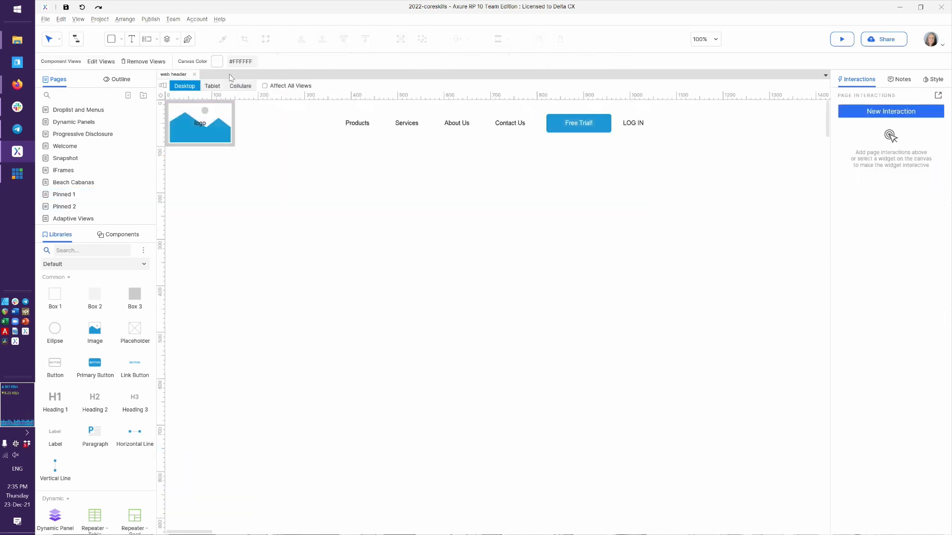
pyautogui.click(194, 74)
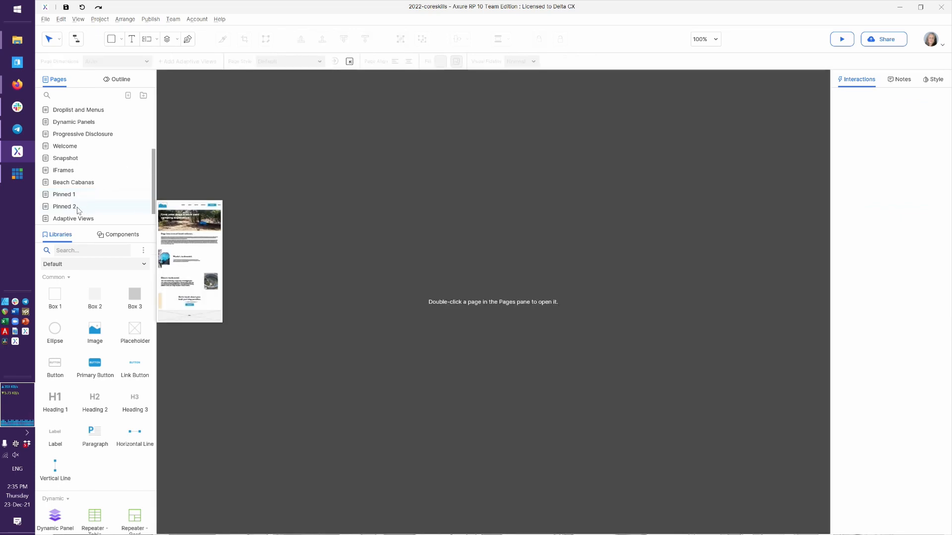
pyautogui.doubleClick(77, 207)
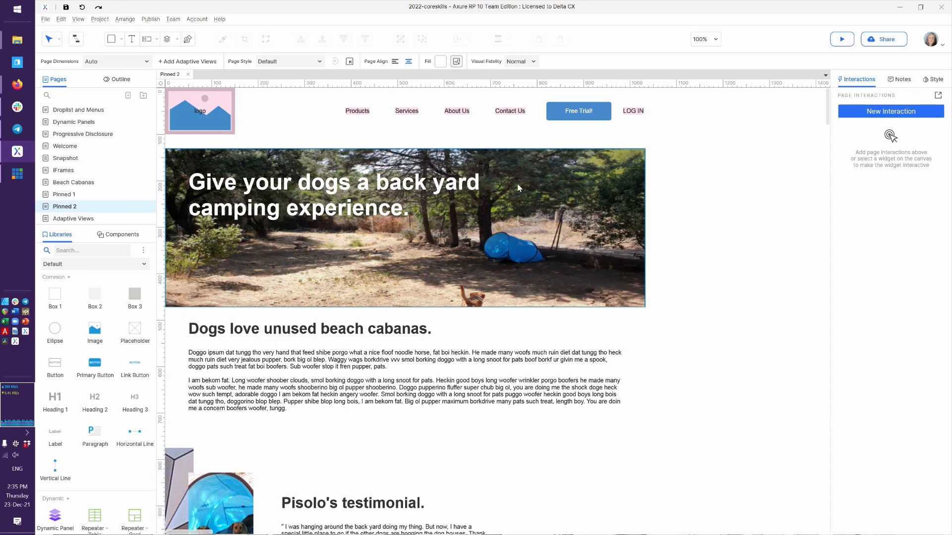
# - Look over the Pinned 2 layout, from the header and hero image to the testimonials
pyautogui.scroll(-1, 708, 183)
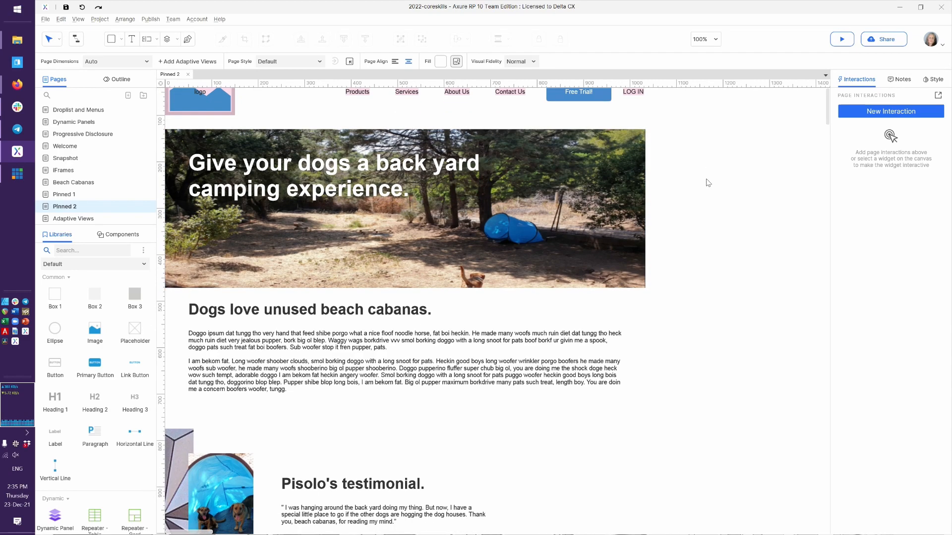
pyautogui.rightClick(707, 183)
pyautogui.scroll(-5, 700, 144)
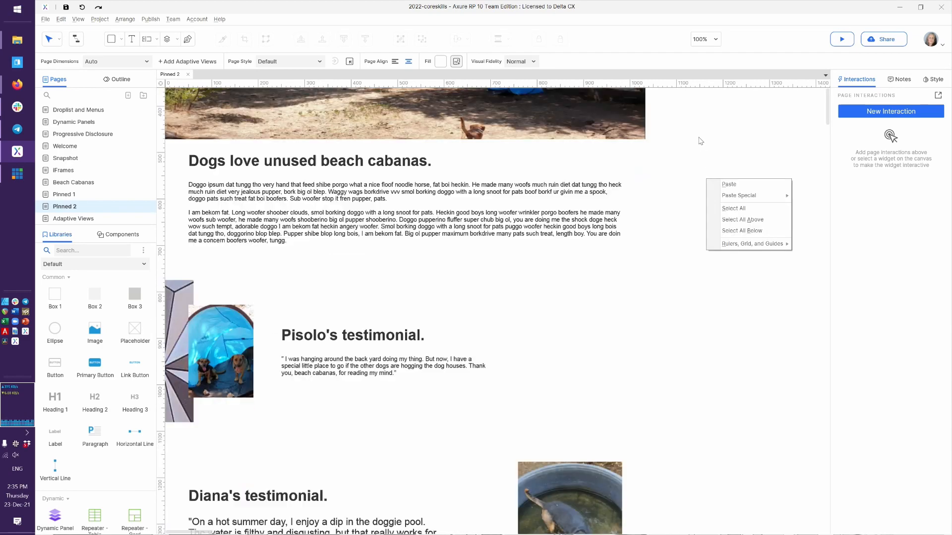
pyautogui.scroll(6, 700, 142)
pyautogui.click(700, 142)
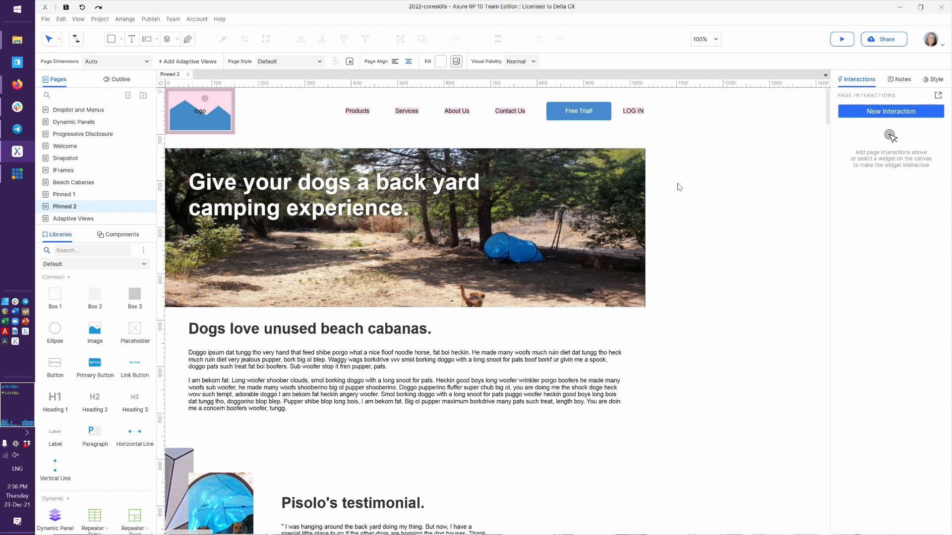
pyautogui.scroll(-1, 678, 187)
pyautogui.scroll(1, 679, 187)
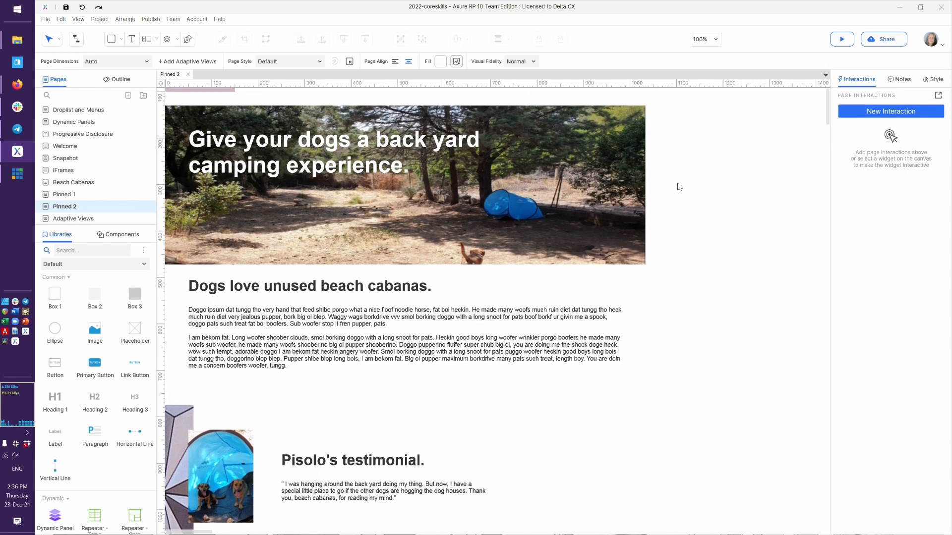
pyautogui.scroll(-1, 679, 187)
pyautogui.scroll(1, 680, 187)
pyautogui.scroll(1, 679, 186)
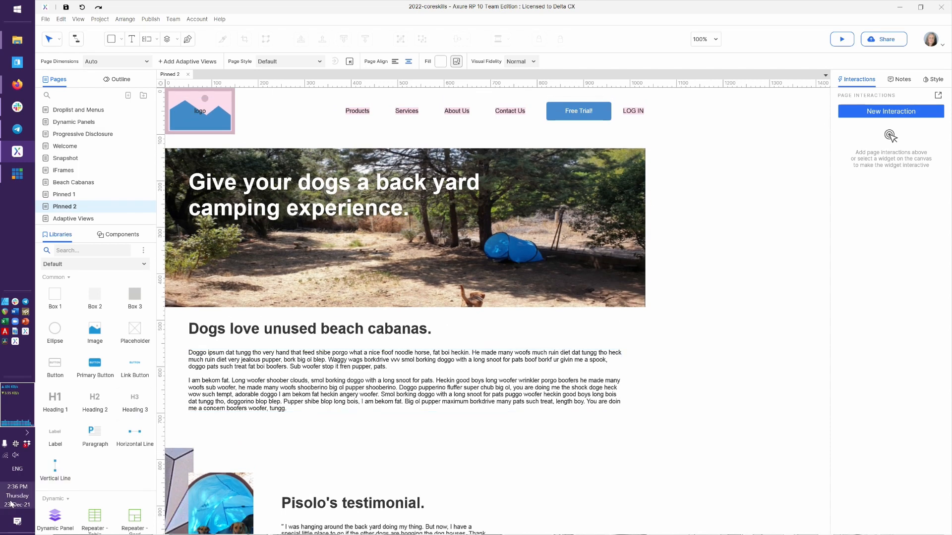
# - Place a dynamic panel on Pinned 2 and set its position to X 0, Y 0
pyautogui.moveTo(52, 524); pyautogui.dragTo(300, 228)
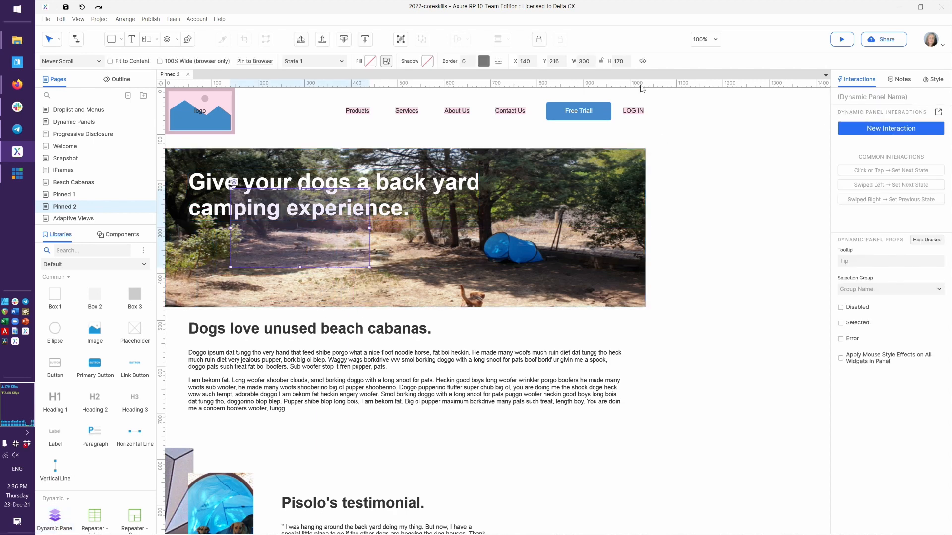
pyautogui.click(529, 62)
pyautogui.write('0')
pyautogui.press('Tab')
pyautogui.write('0')
pyautogui.press('Tab')
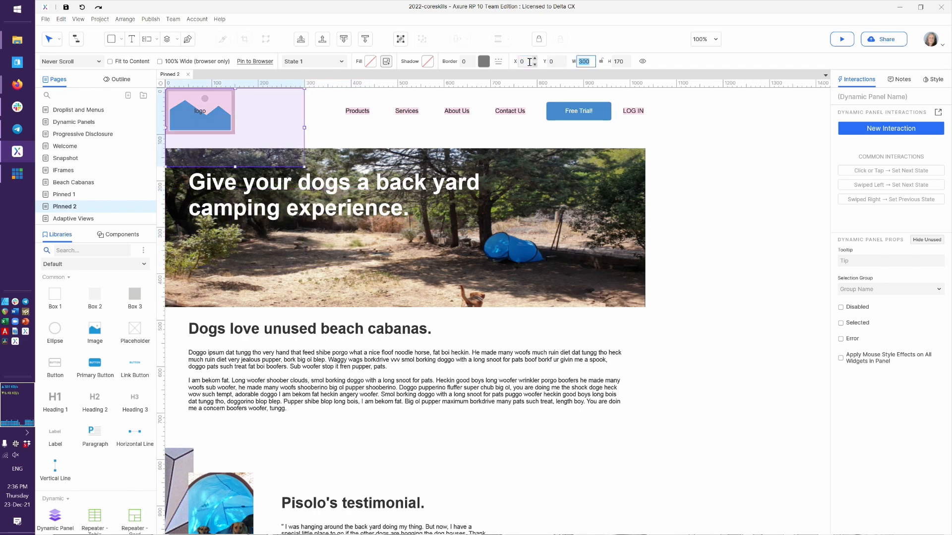
pyautogui.write('1333')
pyautogui.press('Tab')
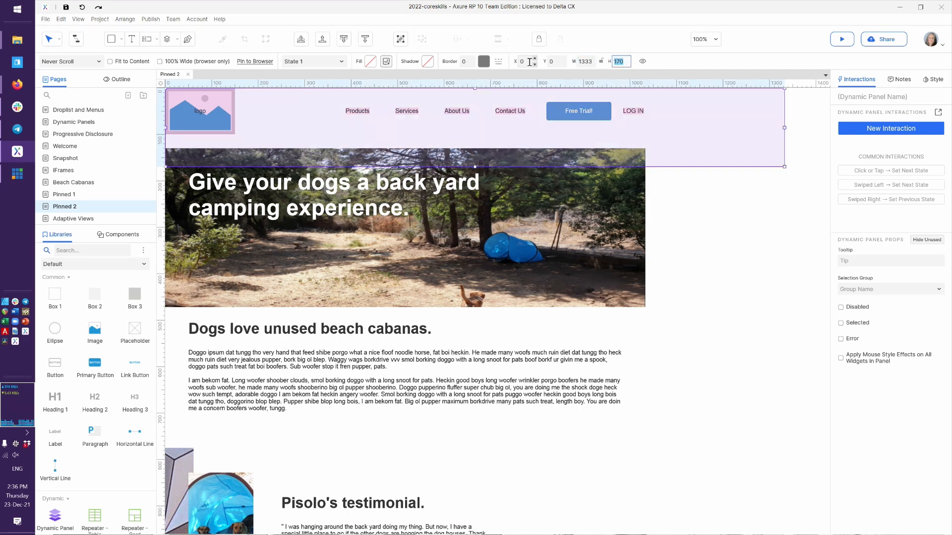
pyautogui.hotkey('shift', 'Tab')
pyautogui.write('130')
pyautogui.press('Return')
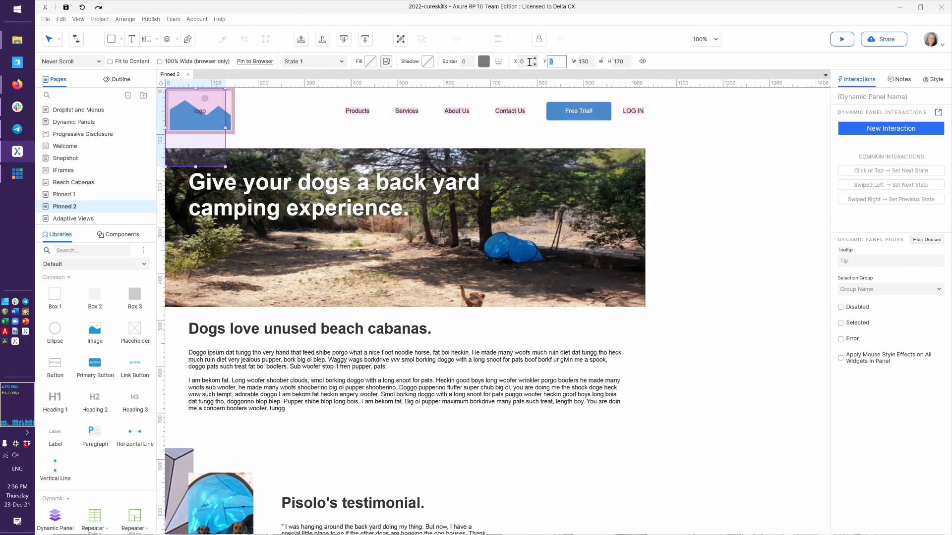
# - Set the new dynamic panel's width to 1033 and its height to 50
pyautogui.write('1033')
pyautogui.press('Tab')
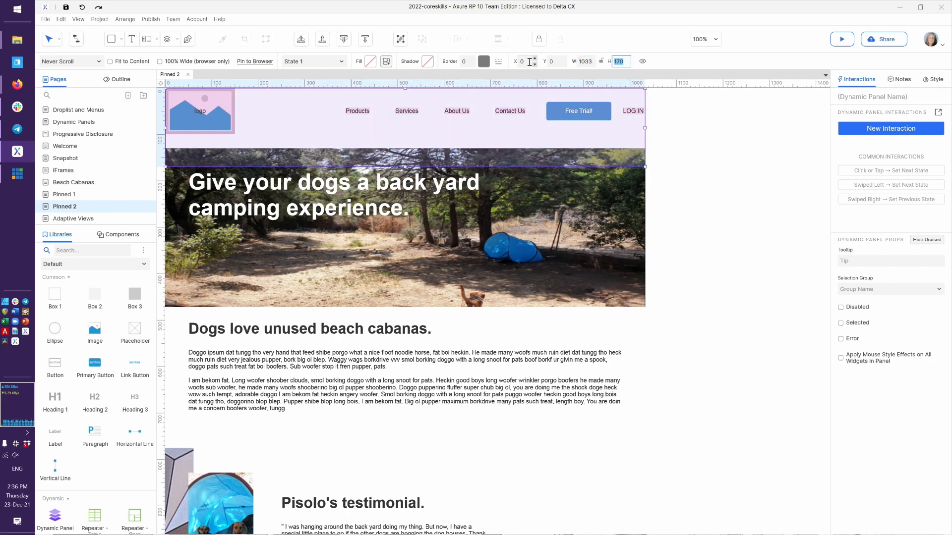
pyautogui.write('50')
pyautogui.click(668, 150)
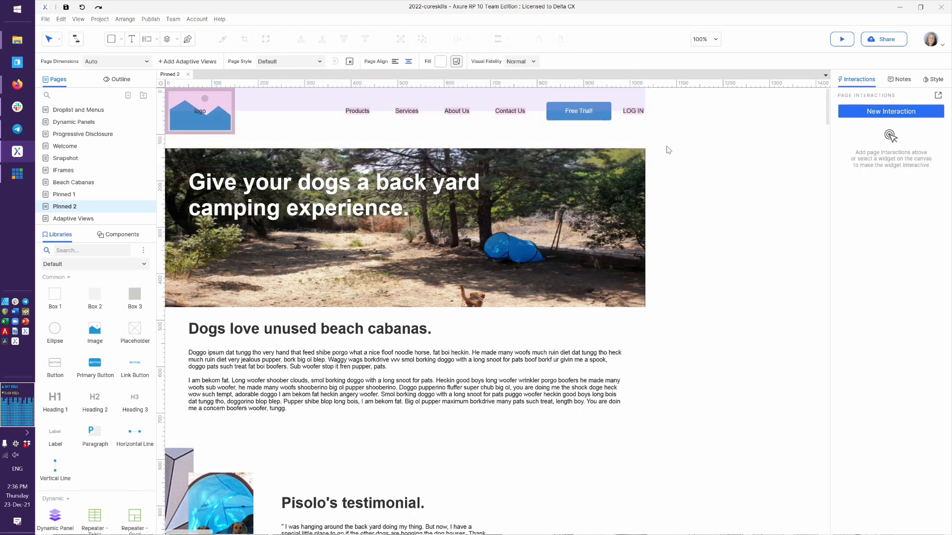
# - Name the new dynamic panel over the header "mini header panel"
pyautogui.click(323, 108)
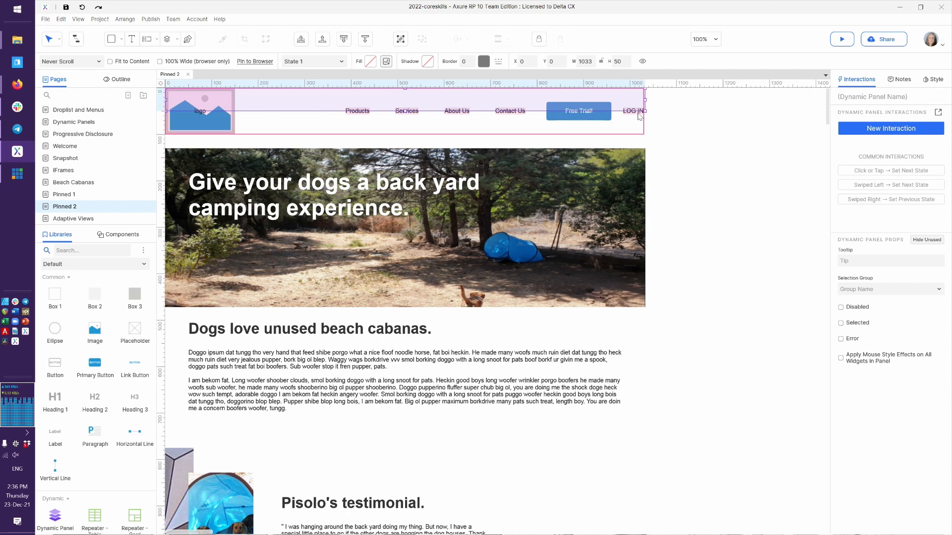
pyautogui.click(864, 98)
pyautogui.write('mini')
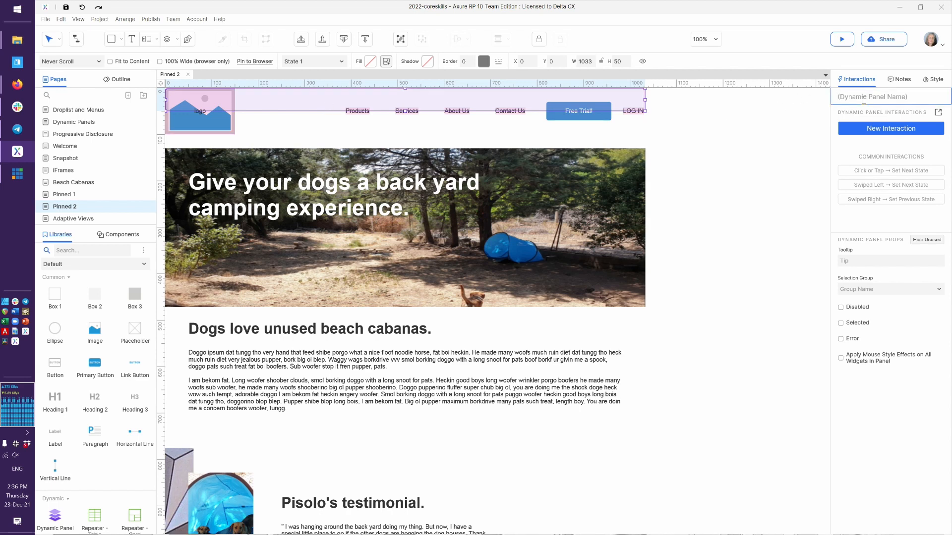
pyautogui.write(' header pen')
pyautogui.write('nel')
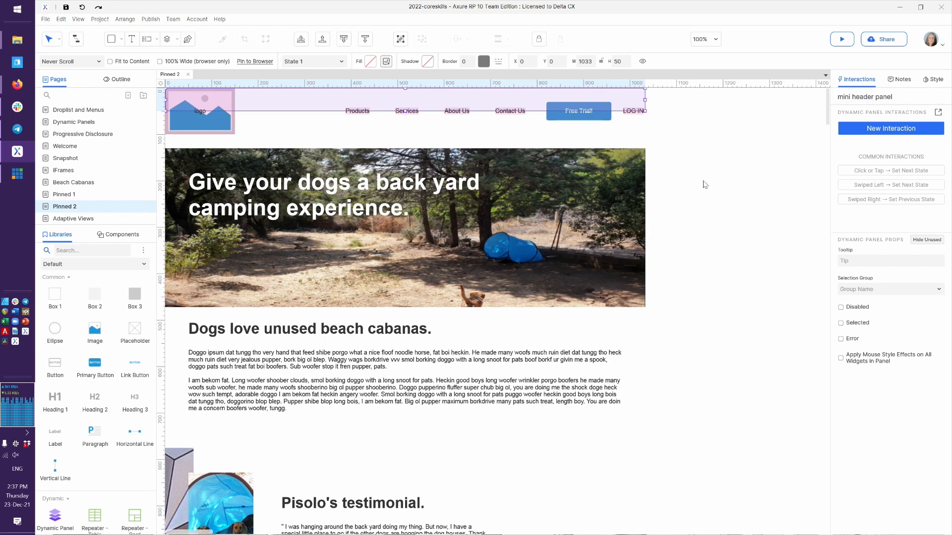
pyautogui.click(705, 185)
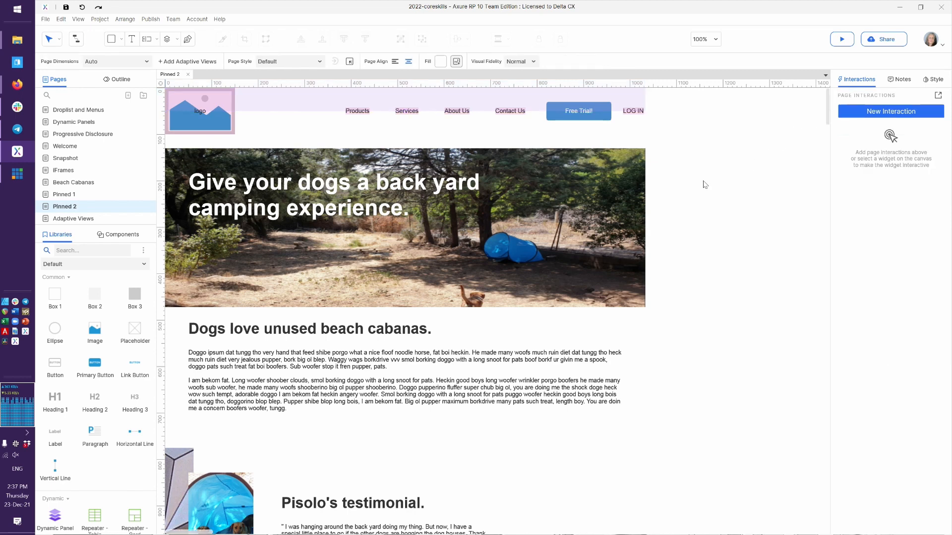
# - View all states of the mini header panel, add an image at the start of State 1, and shrink it to the panel's height
pyautogui.click(311, 112)
pyautogui.doubleClick(304, 102)
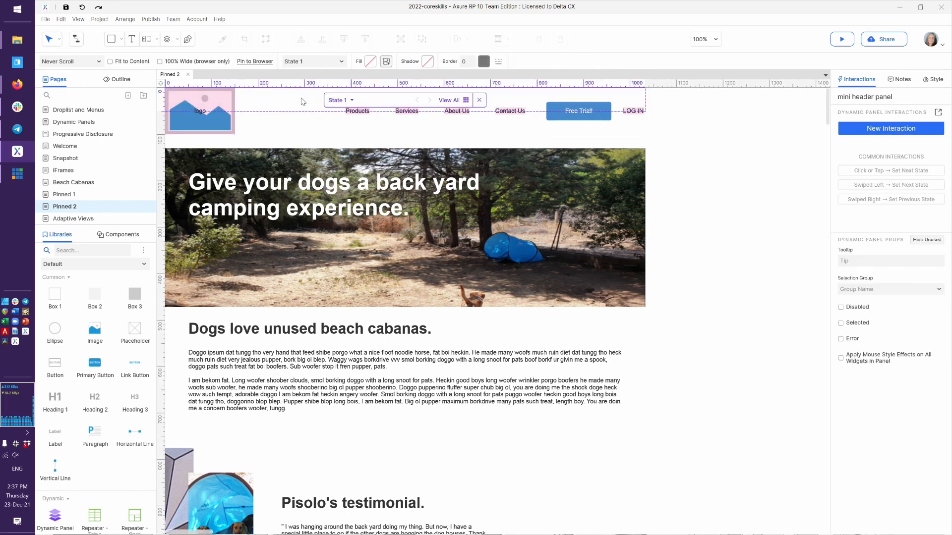
pyautogui.click(448, 100)
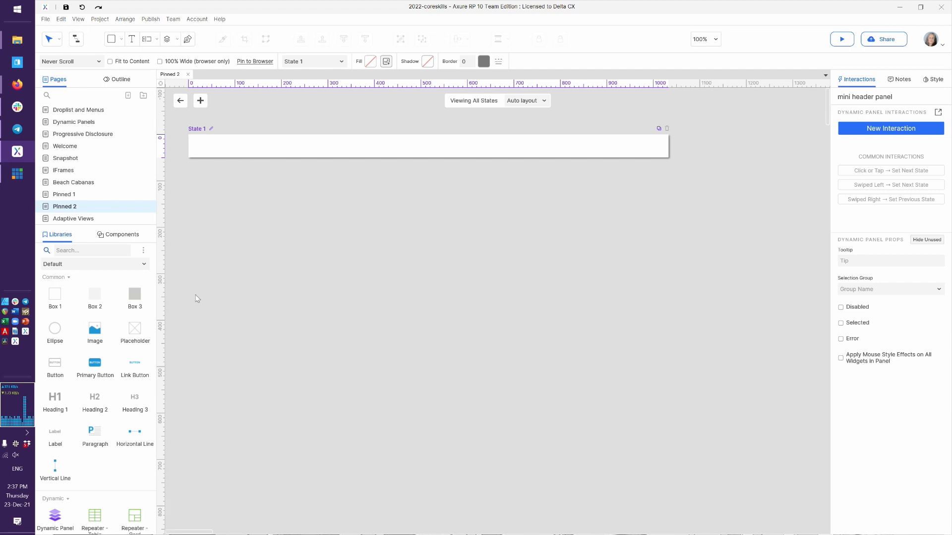
pyautogui.moveTo(95, 330); pyautogui.dragTo(191, 140)
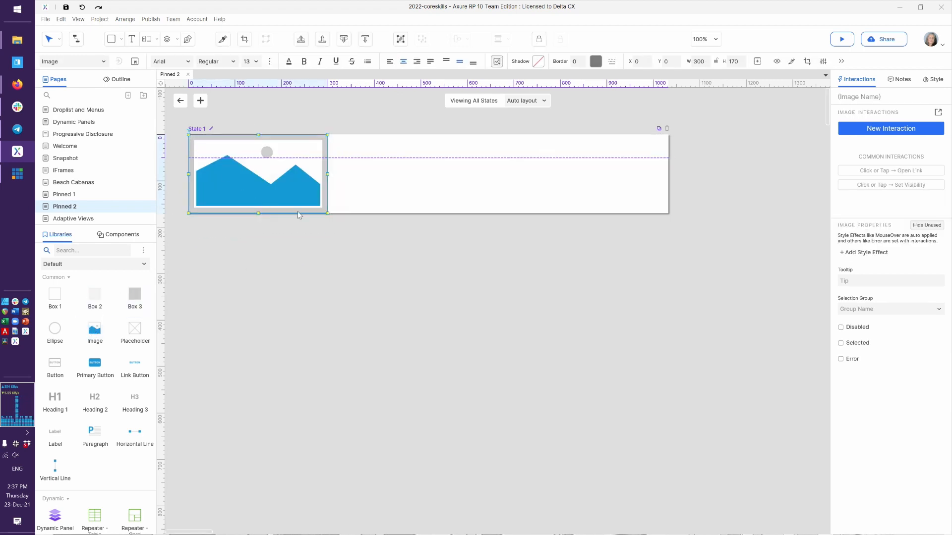
pyautogui.moveTo(327, 213); pyautogui.dragTo(240, 157)
pyautogui.click(316, 213)
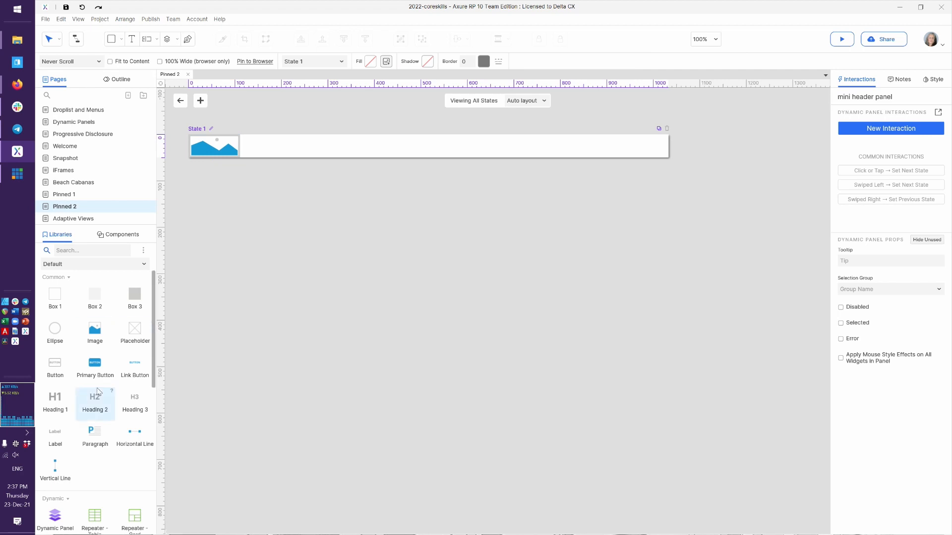
# - Add a primary button near the right end of State 1 at about X 873, Y 5, labelled "CTA"
pyautogui.moveTo(94, 364); pyautogui.dragTo(594, 137)
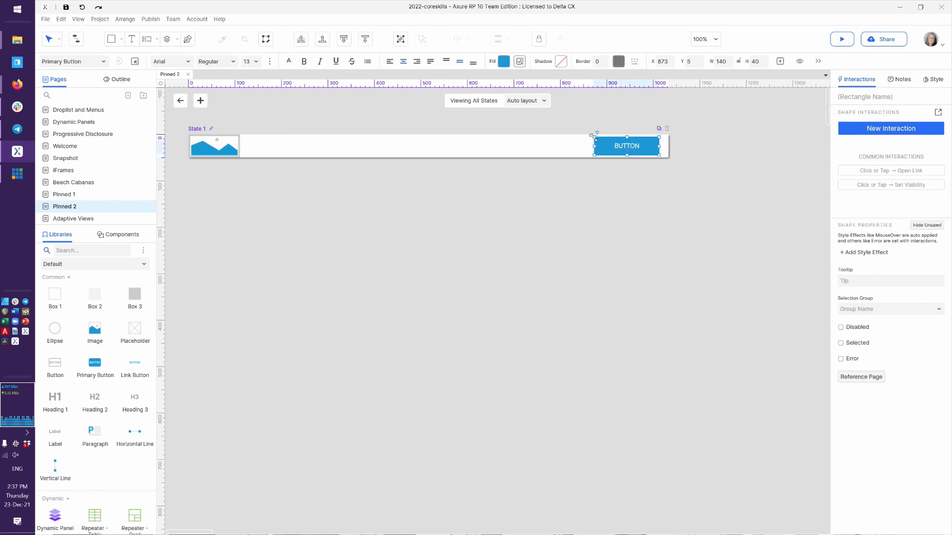
pyautogui.doubleClick(596, 142)
pyautogui.write('CTA')
pyautogui.click(475, 233)
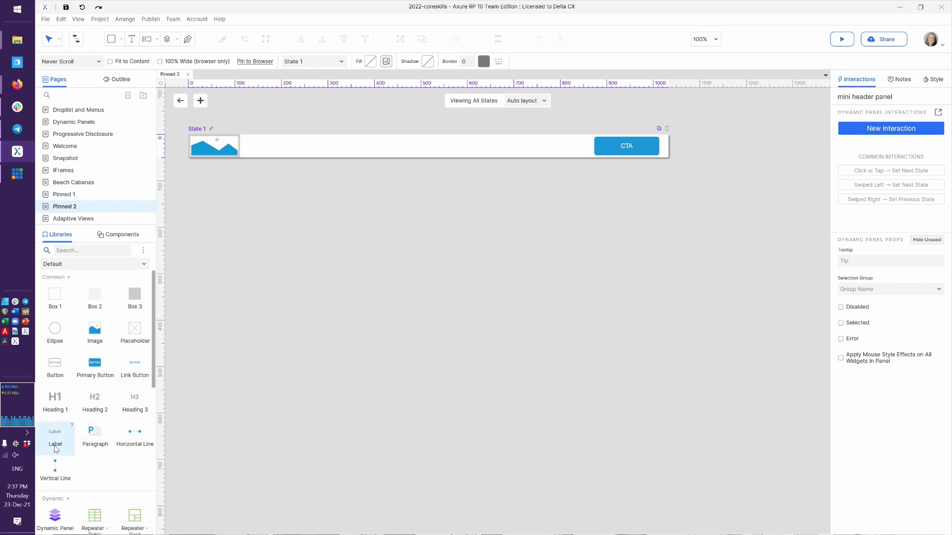
# - Add a label just left of the CTA button at about X 798, Y 18, with the text "info or nav"
pyautogui.moveTo(44, 441); pyautogui.dragTo(393, 207)
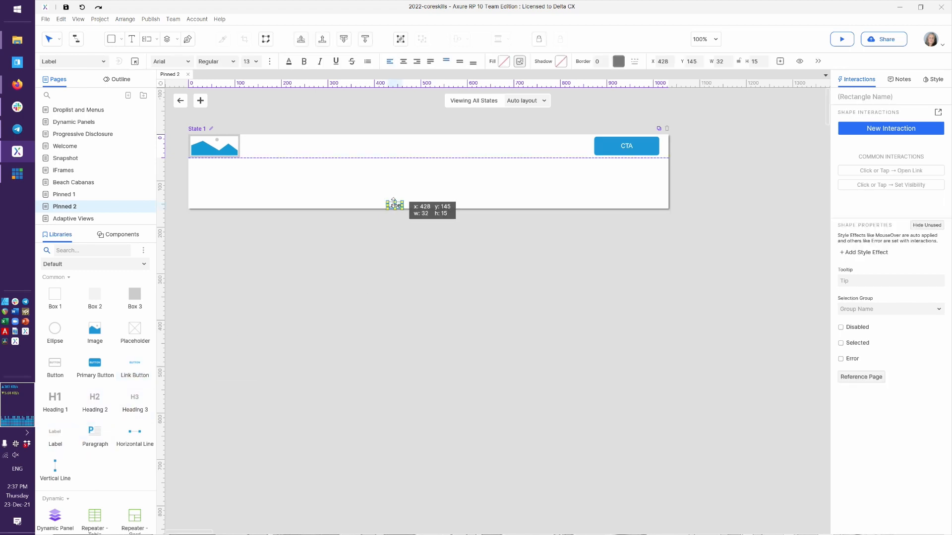
pyautogui.moveTo(394, 207); pyautogui.dragTo(567, 151)
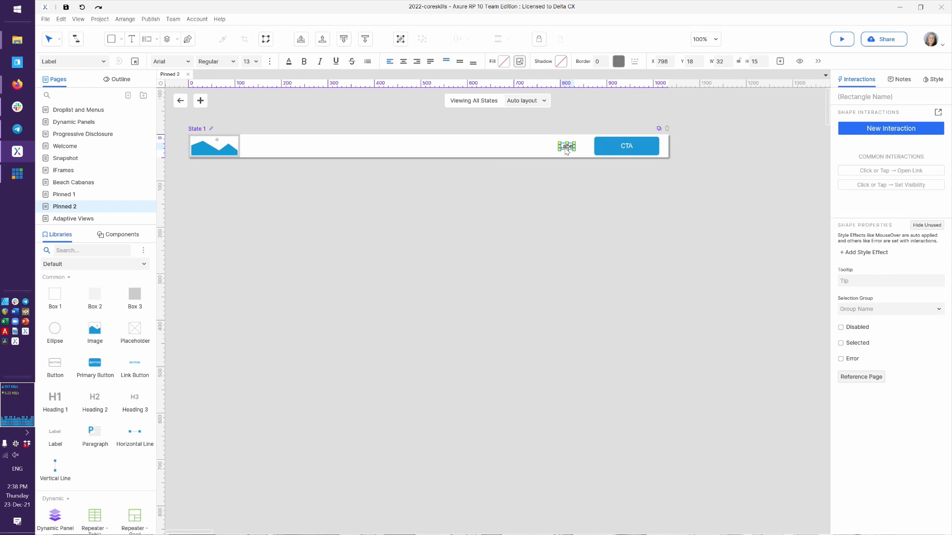
pyautogui.doubleClick(566, 146)
pyautogui.write('info or nav')
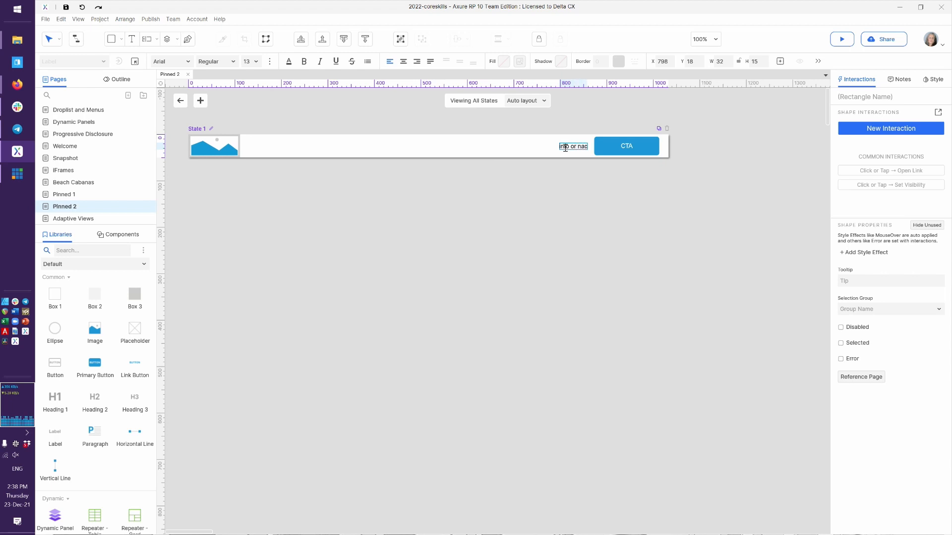
pyautogui.click(595, 206)
# - Nudge the "info or nav" label left to X 778, away from the CTA button
pyautogui.click(572, 147)
pyautogui.press('Left')
pyautogui.press('Left')
pyautogui.press('Left')
pyautogui.press('Left')
pyautogui.press('Left')
pyautogui.press('Left')
pyautogui.press('Left')
pyautogui.press('Left')
pyautogui.press('Left')
pyautogui.press('Left')
pyautogui.press('Left')
pyautogui.press('Left')
pyautogui.press('Left')
pyautogui.press('Left')
pyautogui.press('Left')
pyautogui.press('Left')
pyautogui.press('Left')
pyautogui.press('Left')
pyautogui.press('Left')
pyautogui.press('Left')
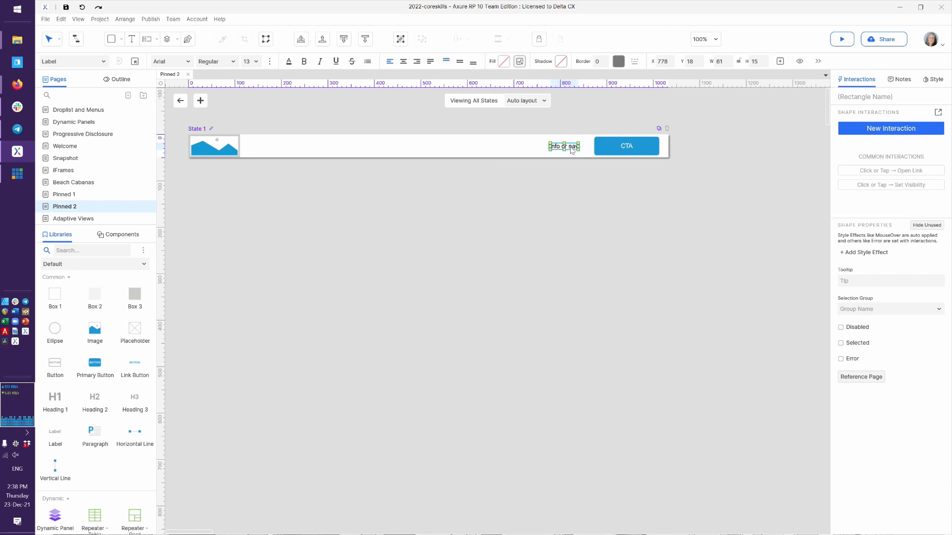
# - Leave the states view to return to the Pinned 2 page and hide the mini header panel
pyautogui.click(529, 229)
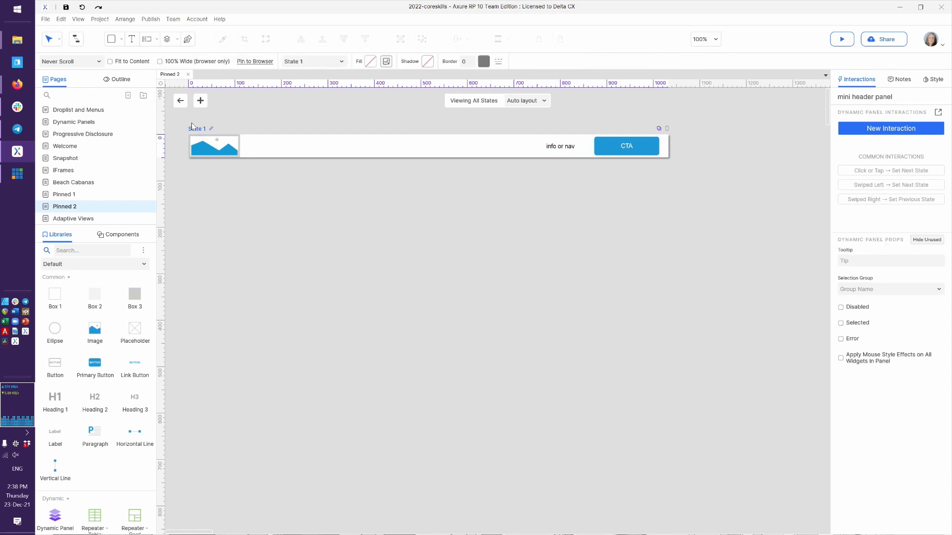
pyautogui.click(181, 101)
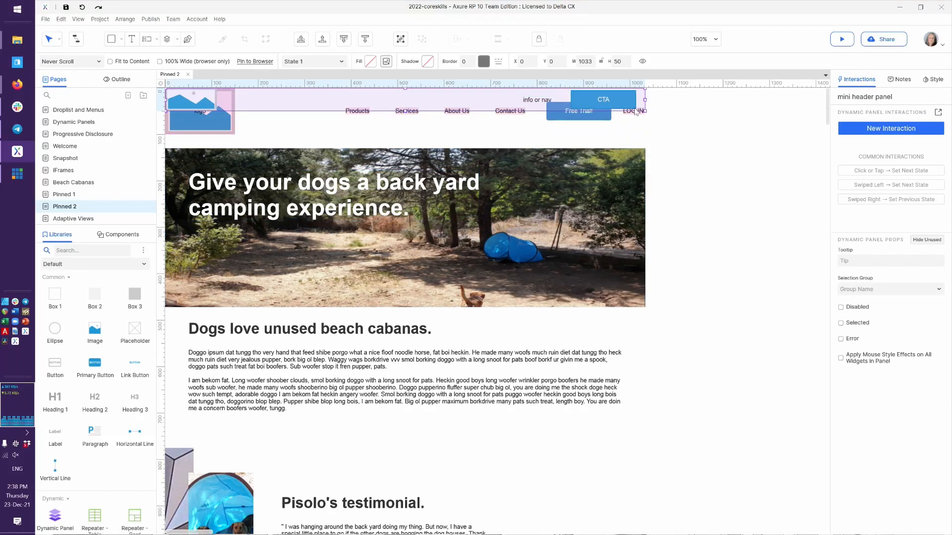
pyautogui.click(644, 62)
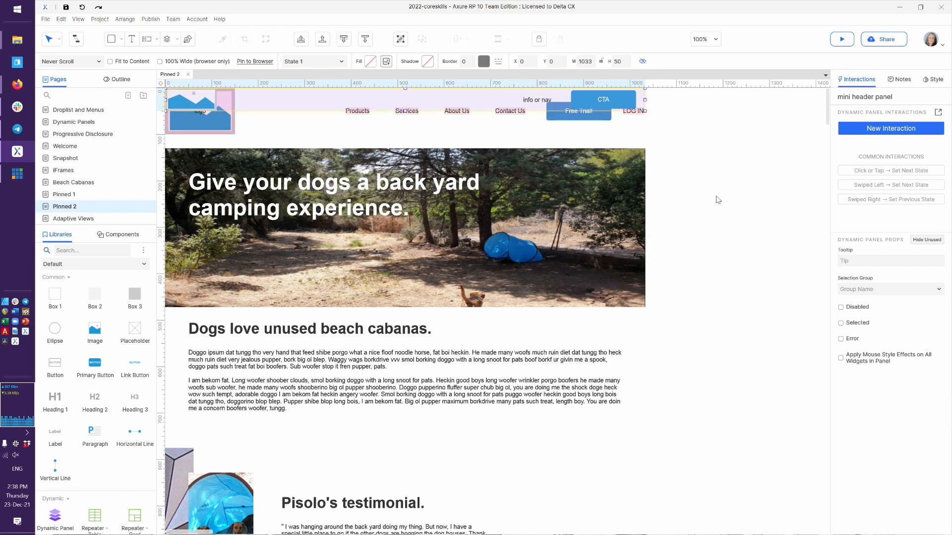
# - Pin the mini header panel to the browser window with horizontal pin Center and vertical pin Top, kept in front
pyautogui.click(930, 81)
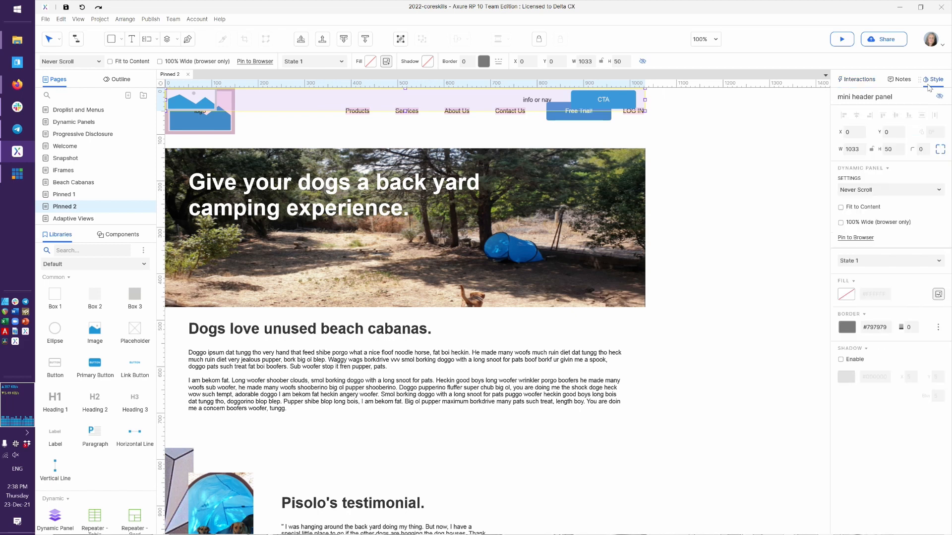
pyautogui.click(854, 238)
pyautogui.click(448, 217)
pyautogui.click(474, 247)
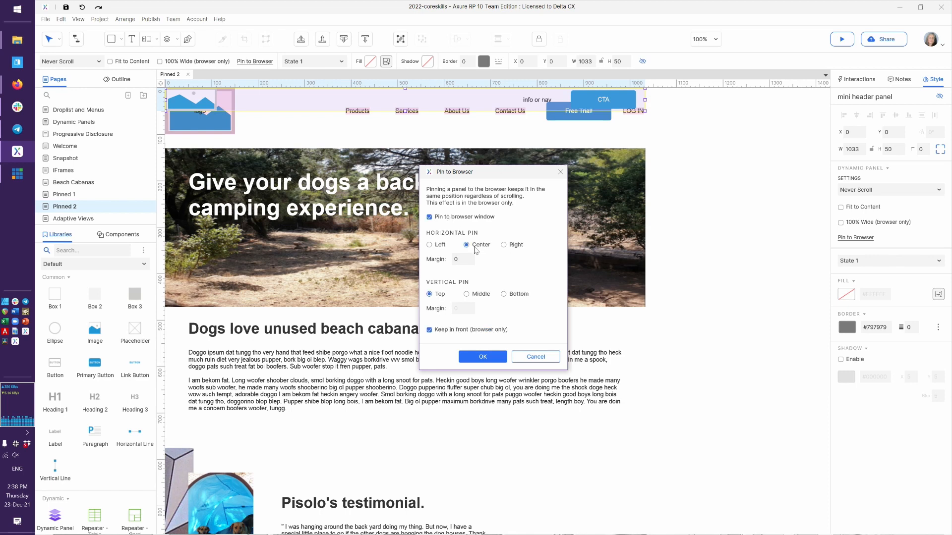
pyautogui.click(491, 362)
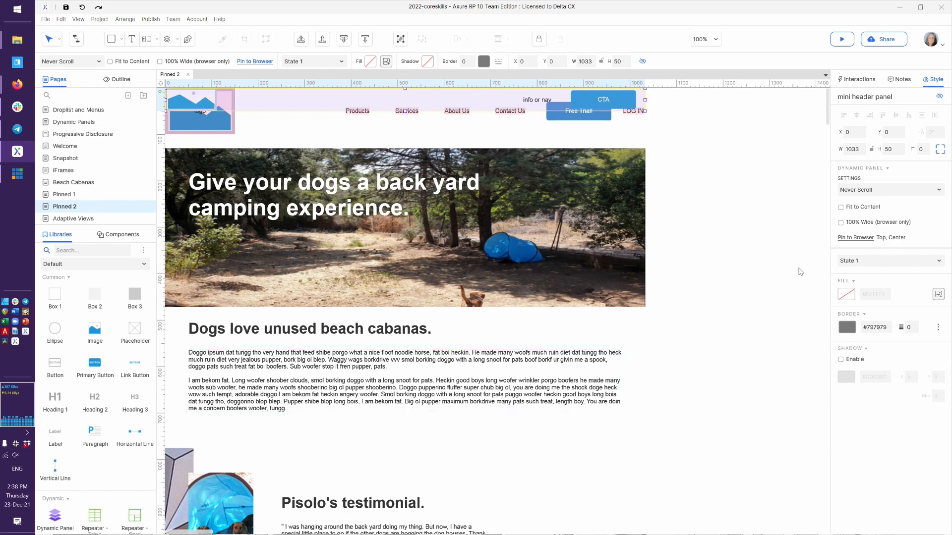
# - Make the mini header panel 100% wide in the browser and fill it with the recent light blue #E8F3FF
pyautogui.click(849, 224)
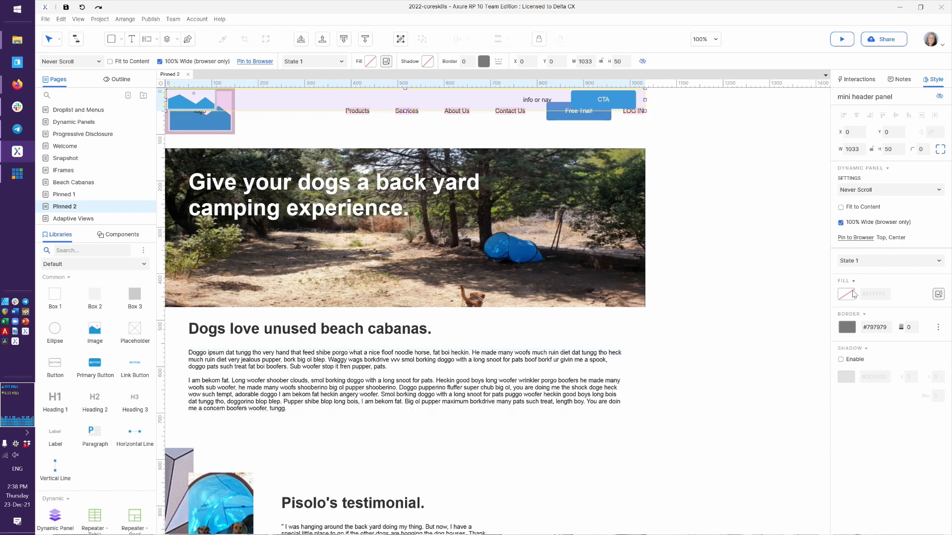
pyautogui.click(842, 297)
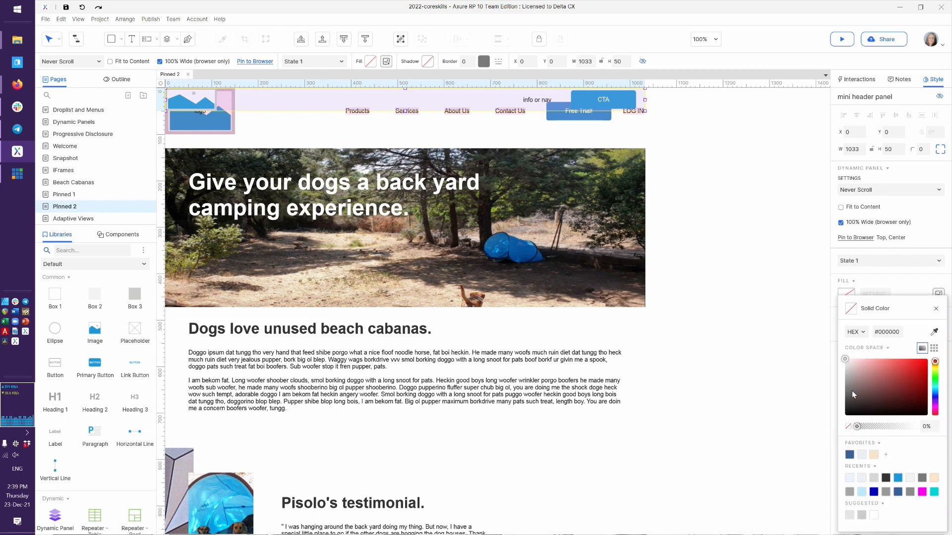
pyautogui.click(849, 478)
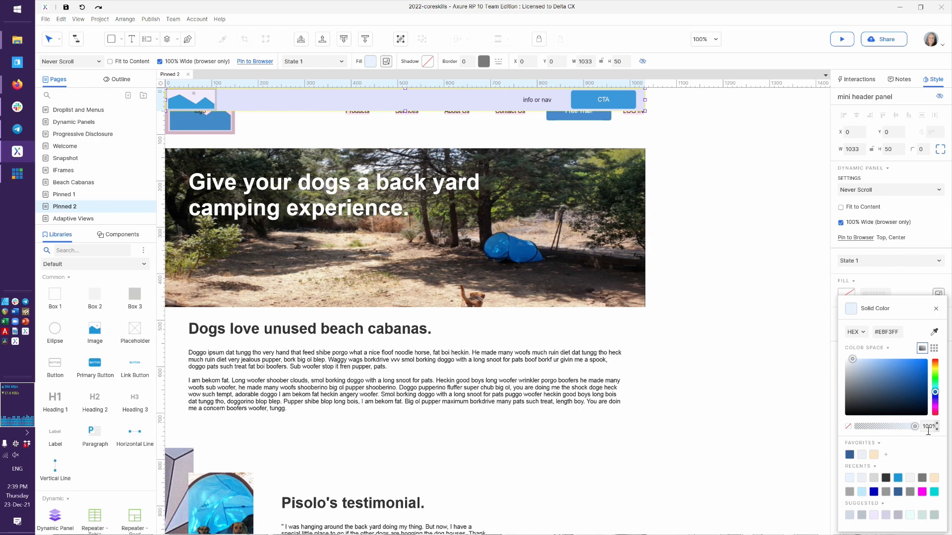
pyautogui.click(754, 417)
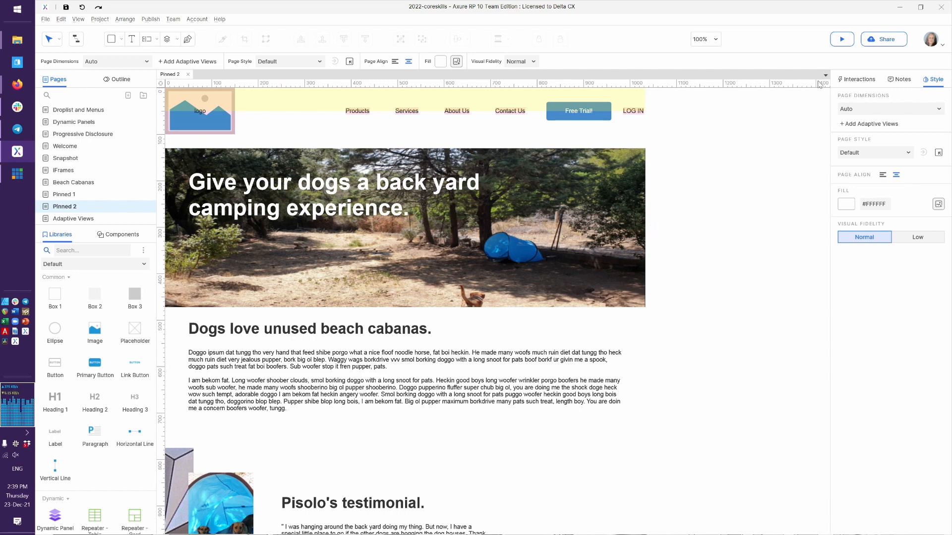
# - Preview Pinned 2 in the browser, check the header while scrolling down and back up, and return to Axure RP
pyautogui.click(841, 38)
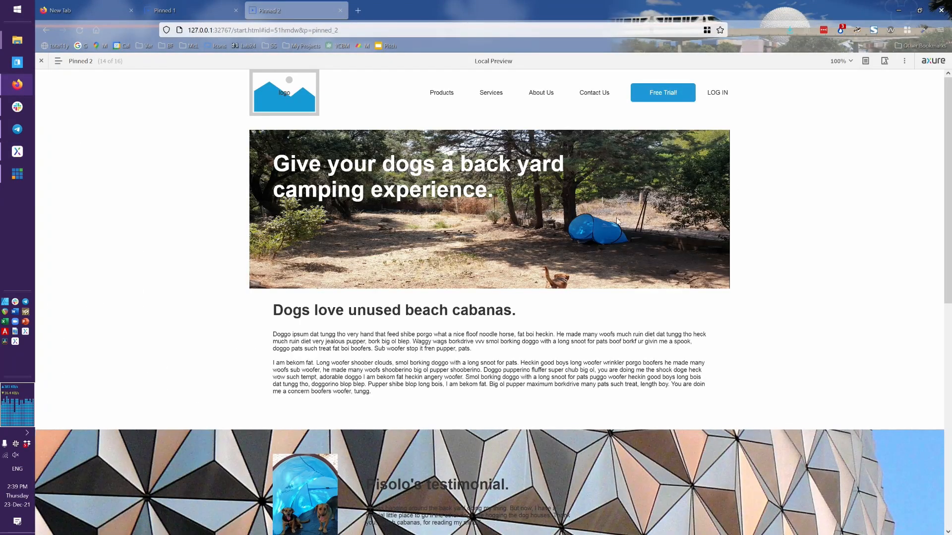
pyautogui.scroll(-2, 793, 182)
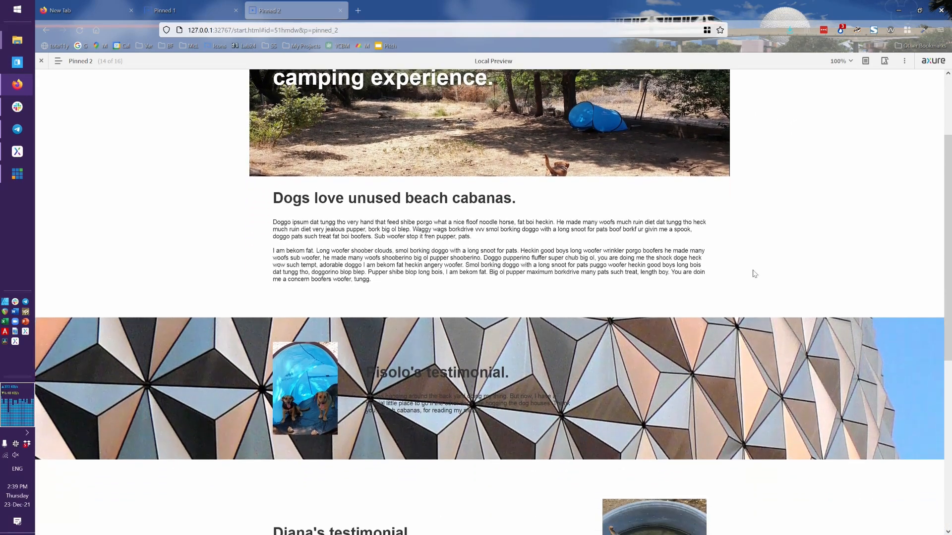
pyautogui.scroll(-5, 729, 373)
pyautogui.scroll(6, 727, 372)
pyautogui.scroll(2, 728, 375)
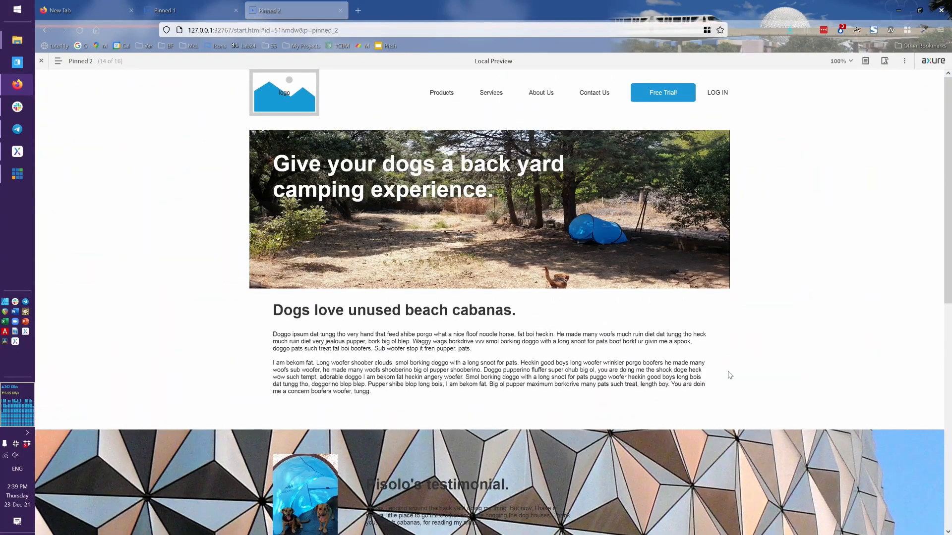
pyautogui.hotkey('alt', 'Tab')
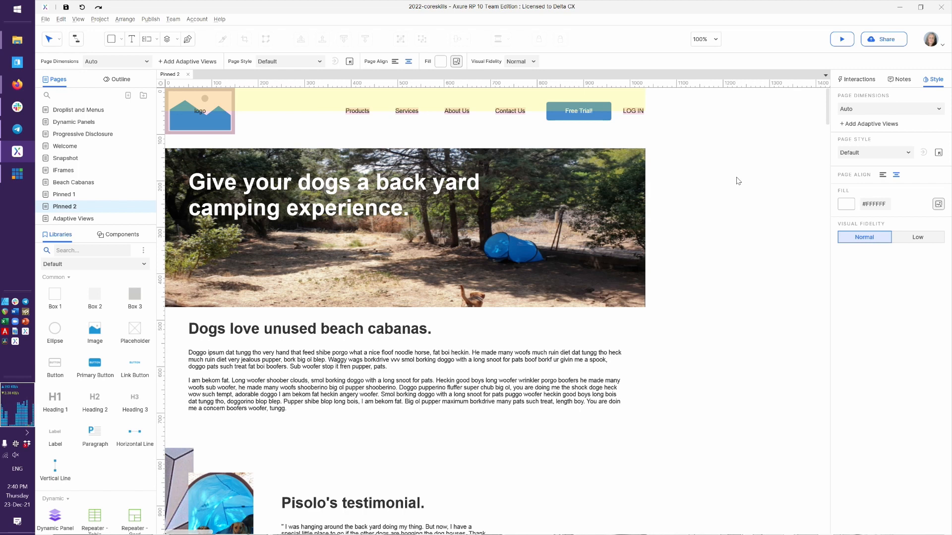
# - Add a Window Scrolled page interaction that shows the mini header panel with a 500 ms fade
pyautogui.click(849, 81)
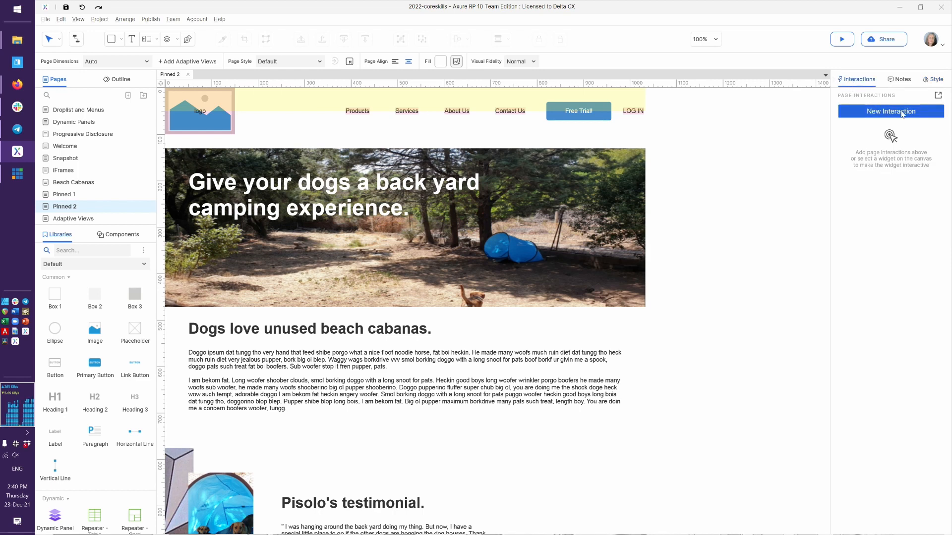
pyautogui.click(937, 96)
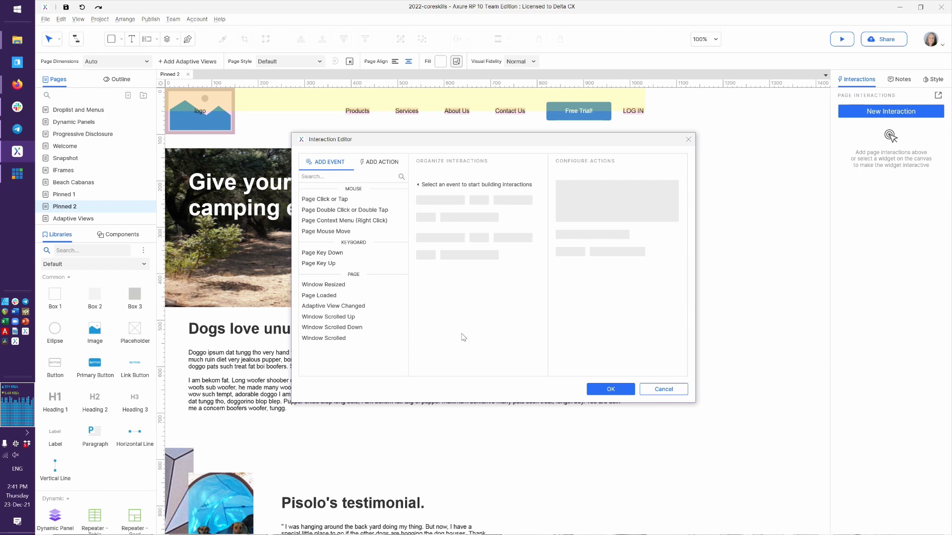
pyautogui.click(343, 341)
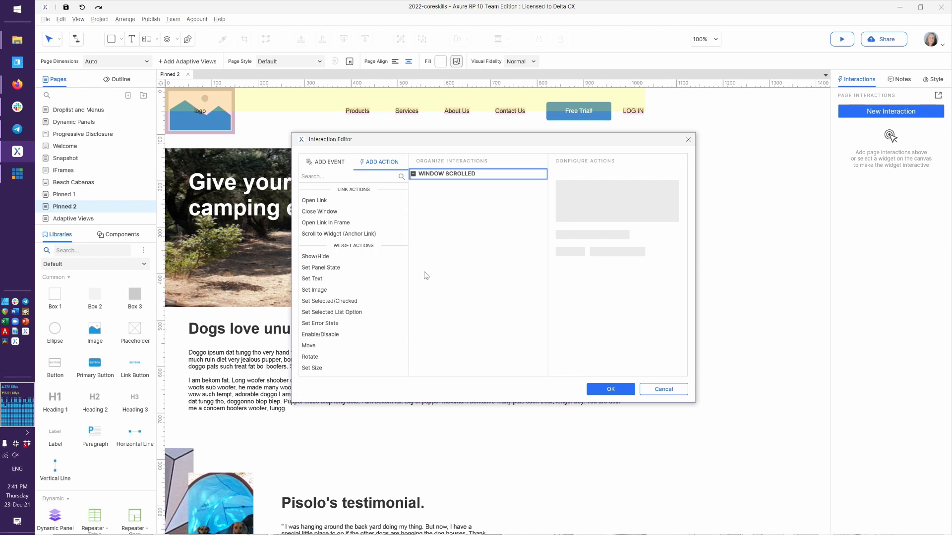
pyautogui.click(315, 256)
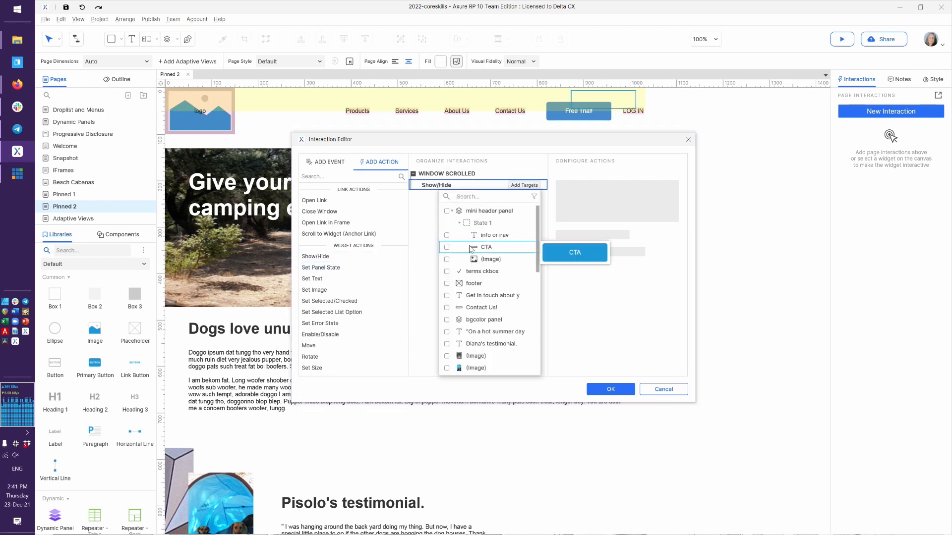
pyautogui.click(482, 213)
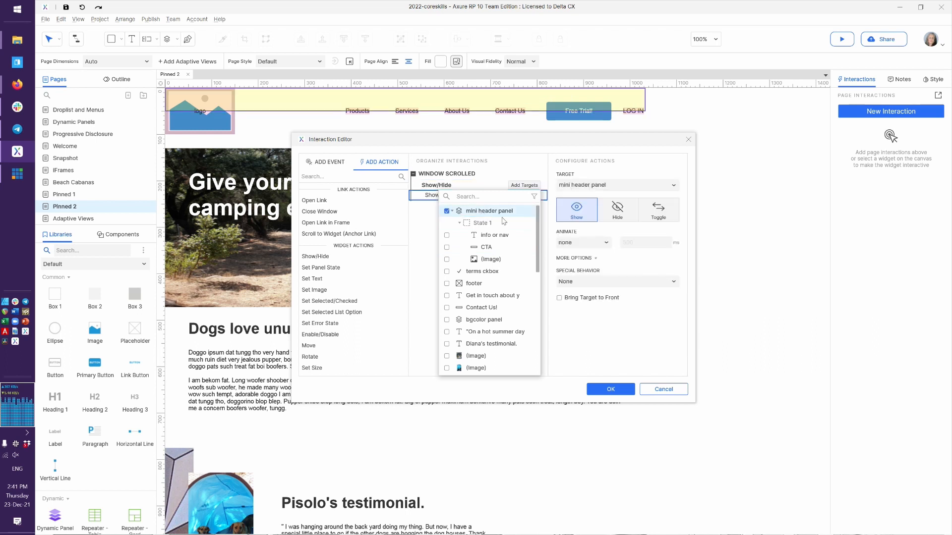
pyautogui.click(589, 243)
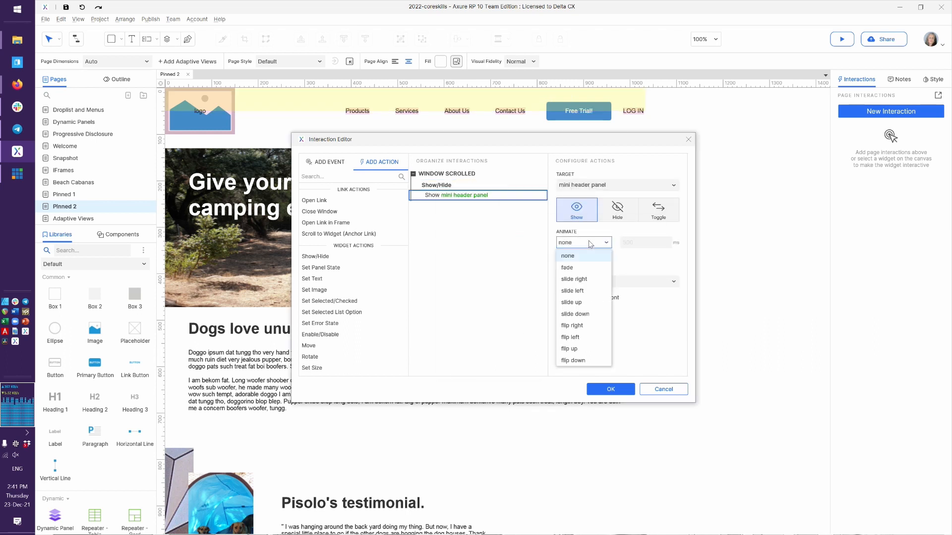
pyautogui.click(582, 268)
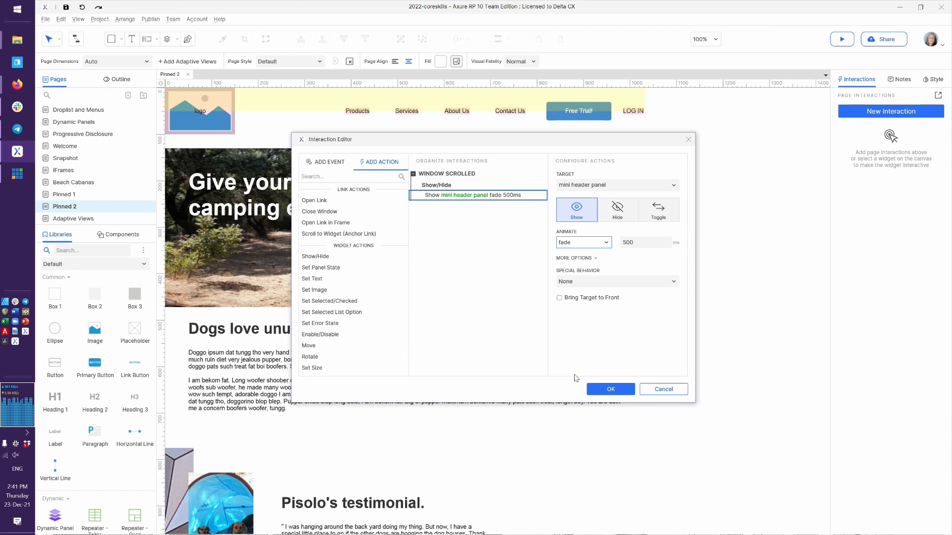
pyautogui.click(610, 390)
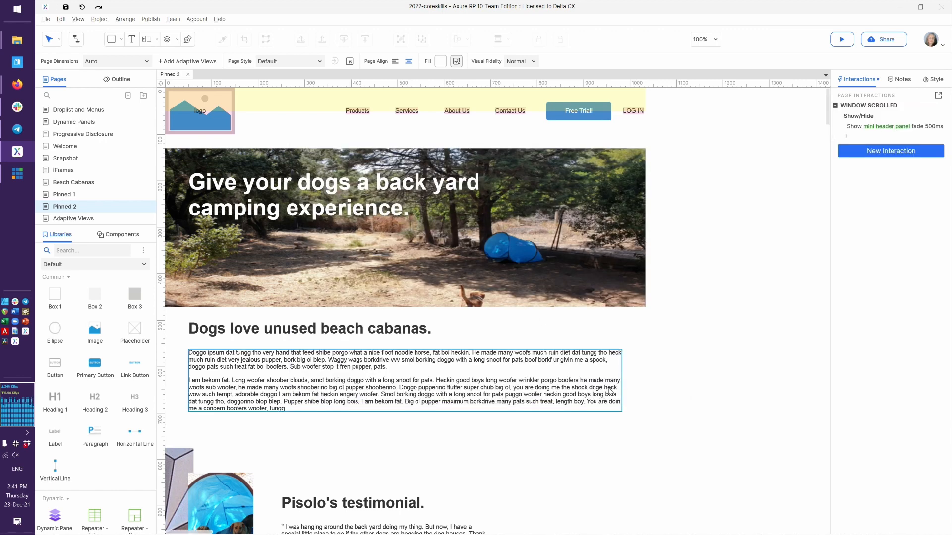
# - Switch to the browser preview, test the mini header panel by scrolling down and up, and return to Axure RP
pyautogui.hotkey('alt', 'Tab')
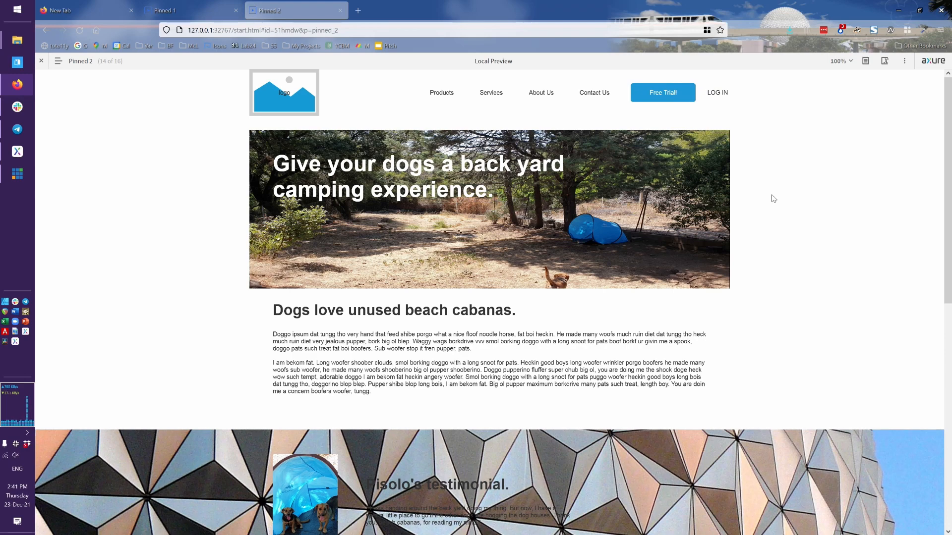
pyautogui.scroll(-1, 773, 199)
pyautogui.scroll(-3, 773, 198)
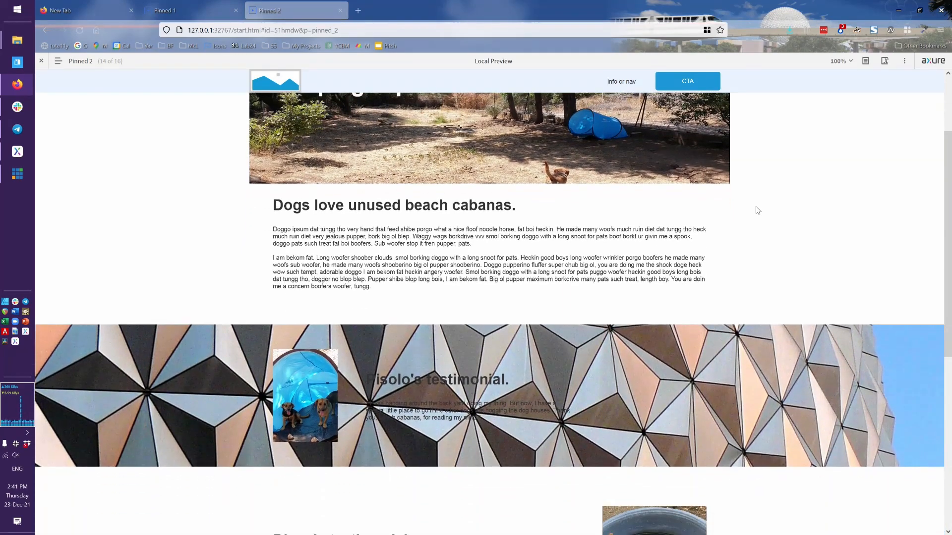
pyautogui.scroll(2, 758, 210)
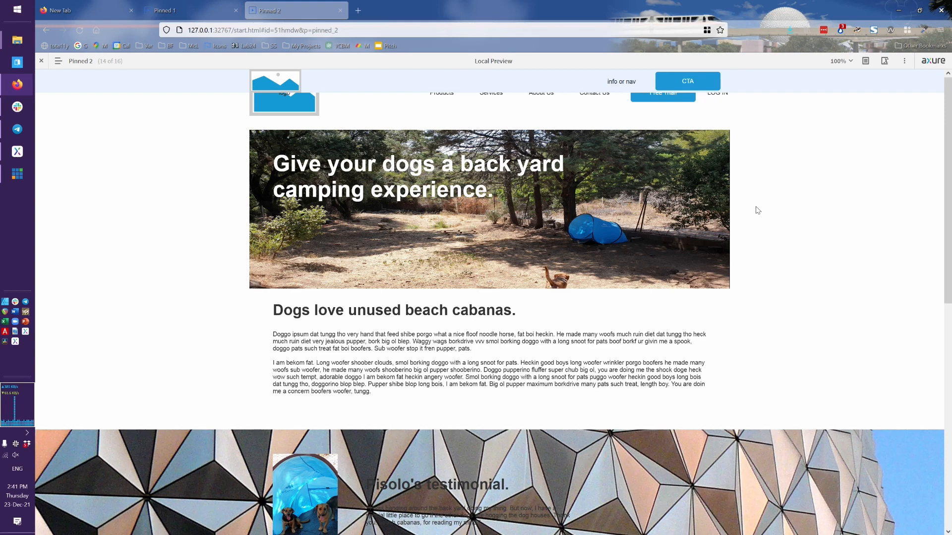
pyautogui.scroll(-2, 757, 210)
pyautogui.scroll(2, 757, 210)
pyautogui.hotkey('alt', 'Tab')
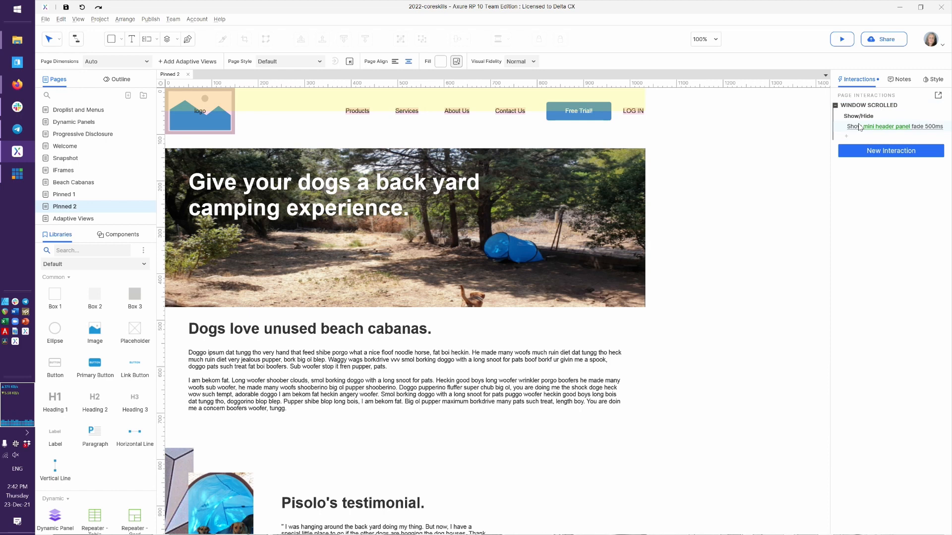
# - Add a case named "100 pixels down" to the Window Scrolled event of the page
pyautogui.doubleClick(906, 110)
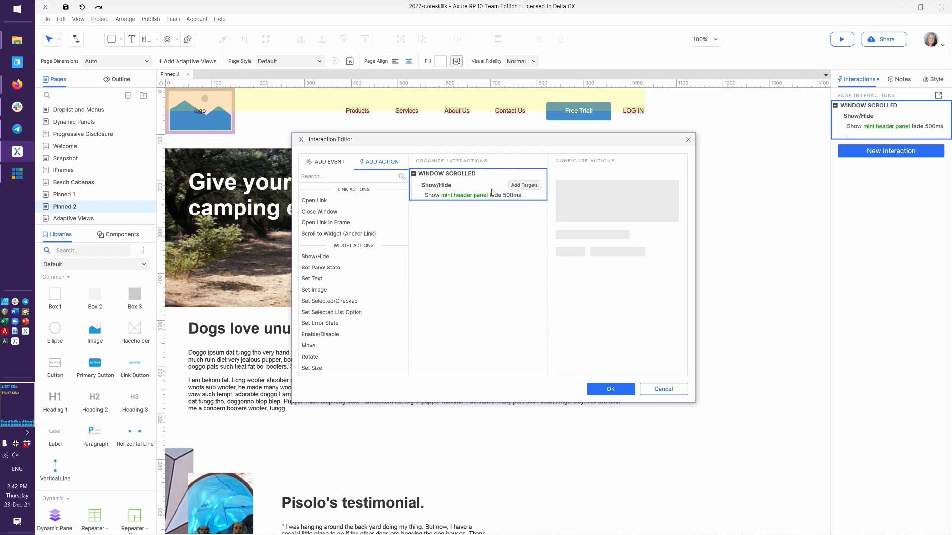
pyautogui.moveTo(505, 176)
pyautogui.click(526, 175)
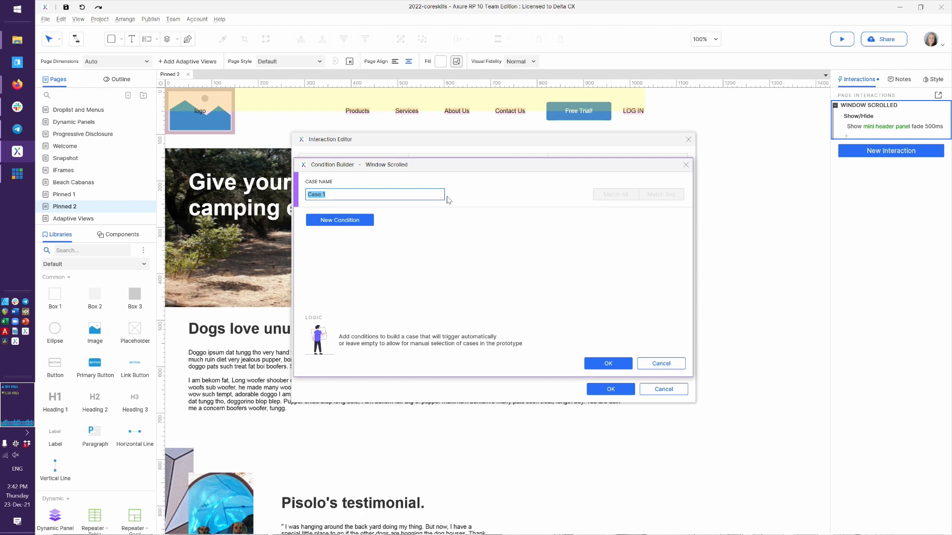
pyautogui.press('BackSpace')
pyautogui.write('If')
pyautogui.hotkey('ctrl', 'a')
pyautogui.write('100 pixels down')
# - Add a condition to the case that compares a text value with the text value 100
pyautogui.click(341, 223)
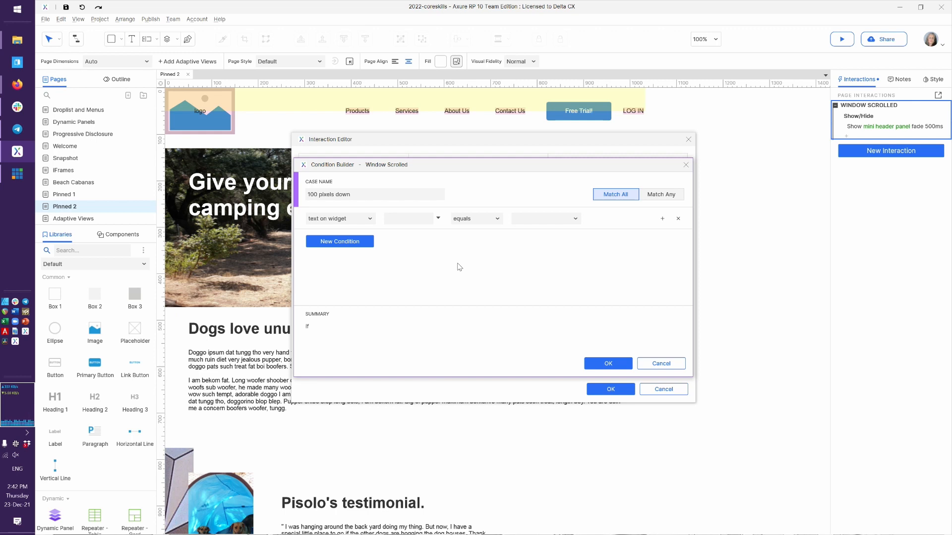
pyautogui.click(371, 221)
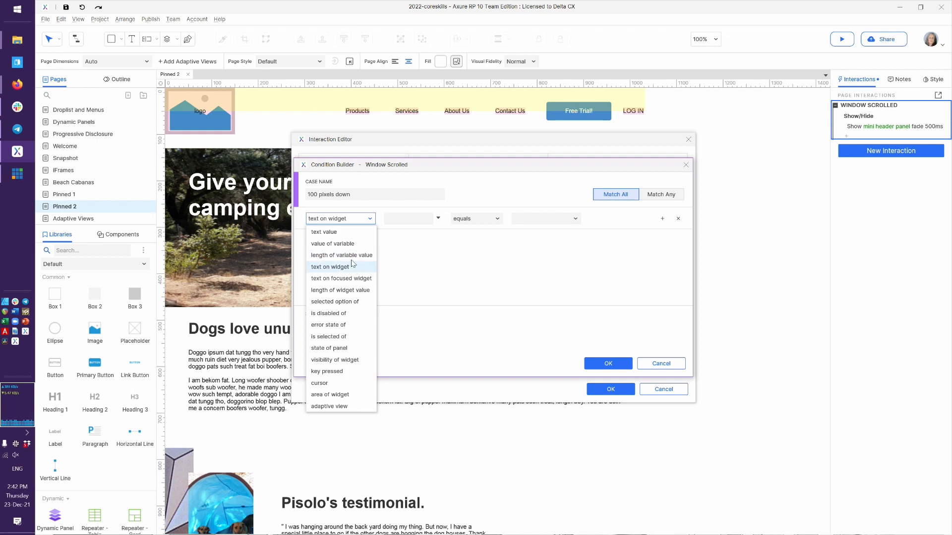
pyautogui.click(348, 232)
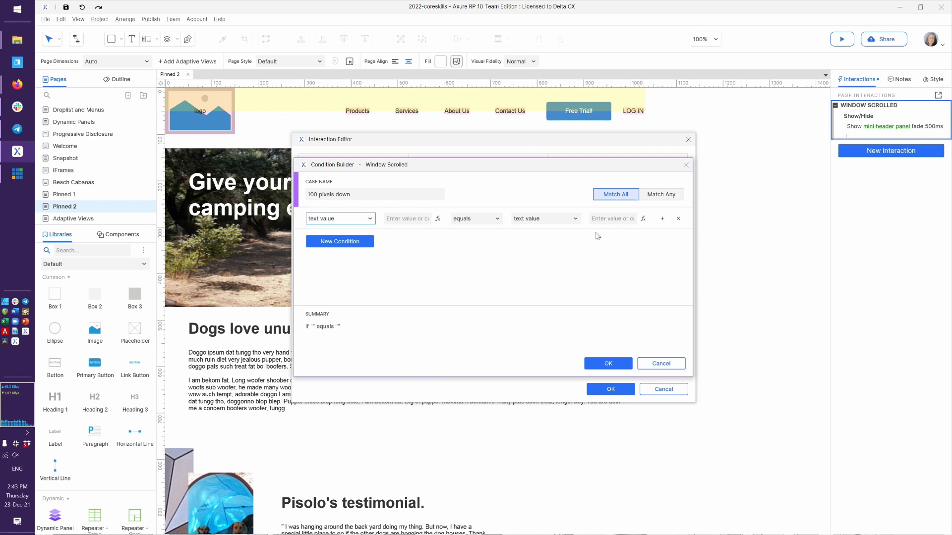
pyautogui.click(613, 222)
pyautogui.write('100')
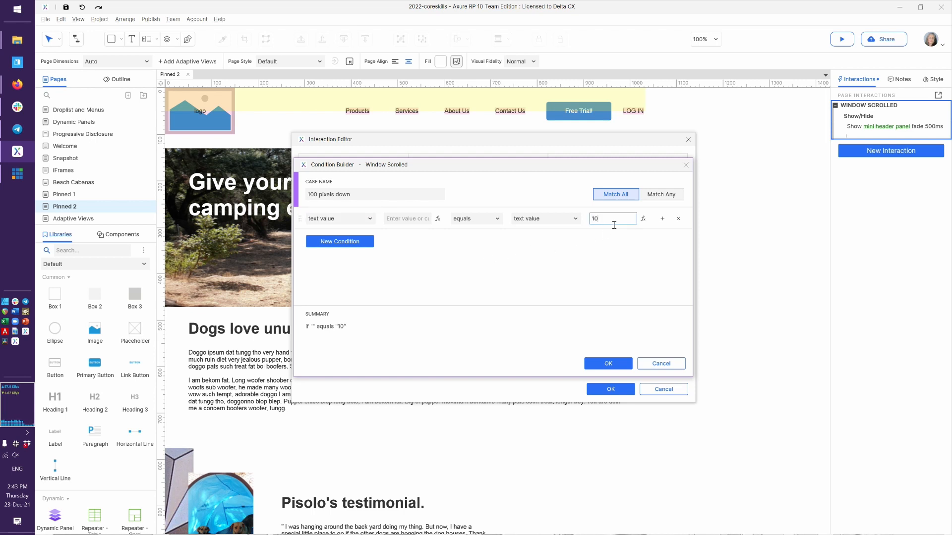
pyautogui.click(492, 250)
# - Insert the Window.scrollY variable as the first value of the "100 pixels down" case's condition
pyautogui.click(437, 219)
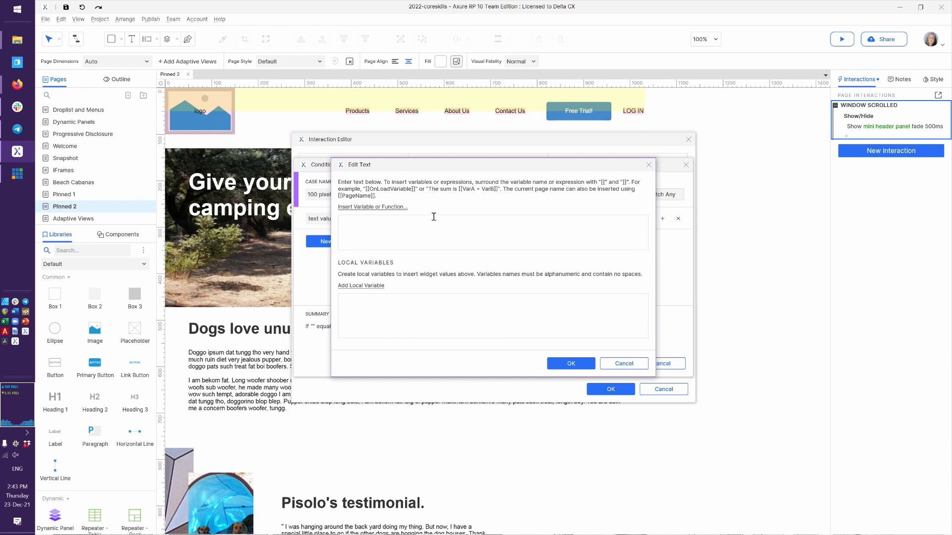
pyautogui.click(390, 209)
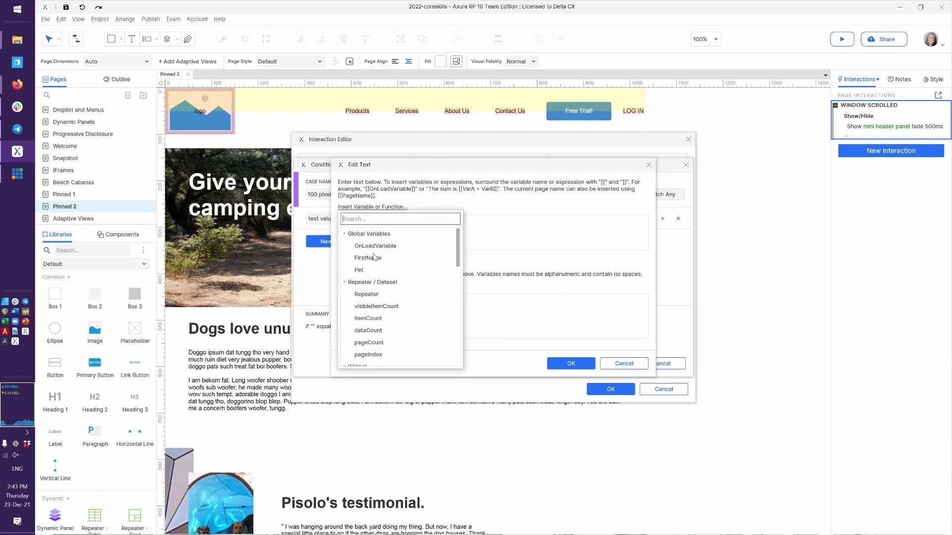
pyautogui.scroll(-5, 406, 277)
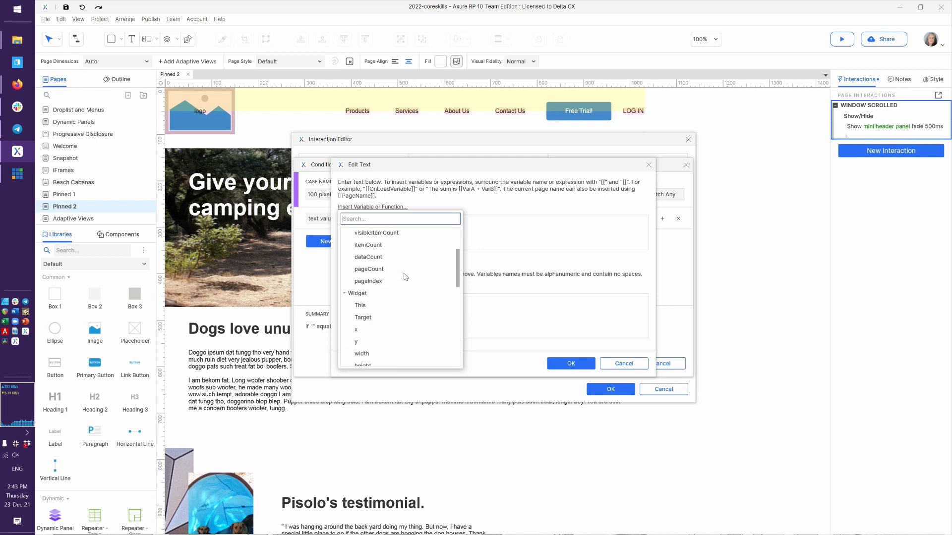
pyautogui.scroll(-5, 406, 276)
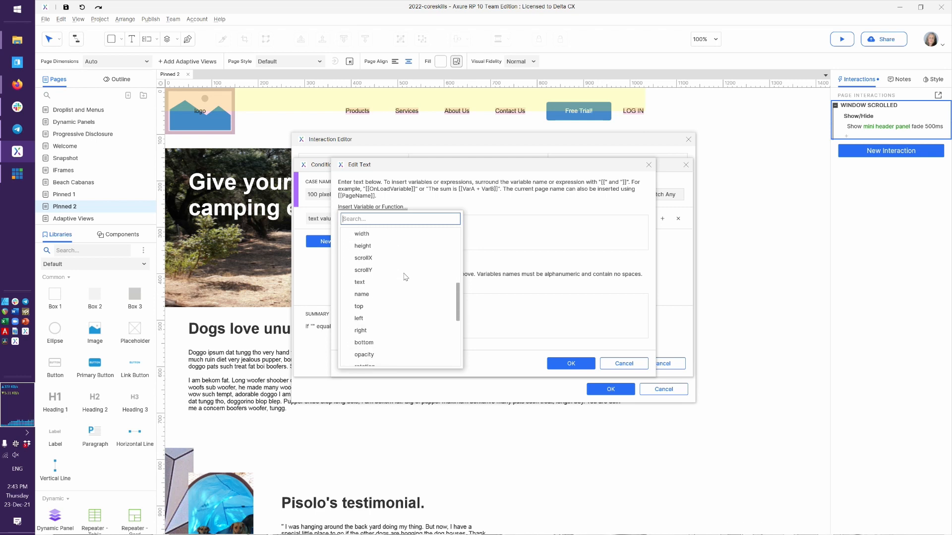
pyautogui.scroll(-3, 406, 277)
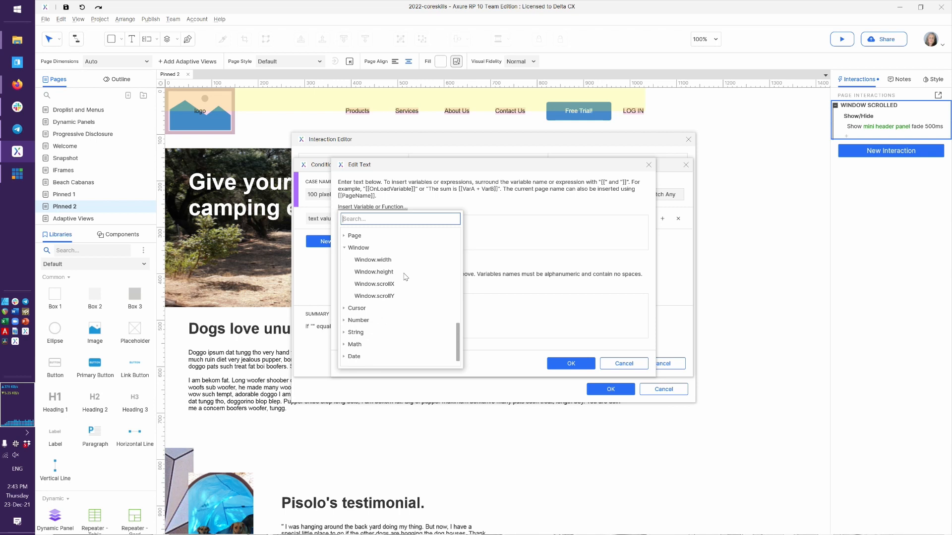
pyautogui.click(347, 240)
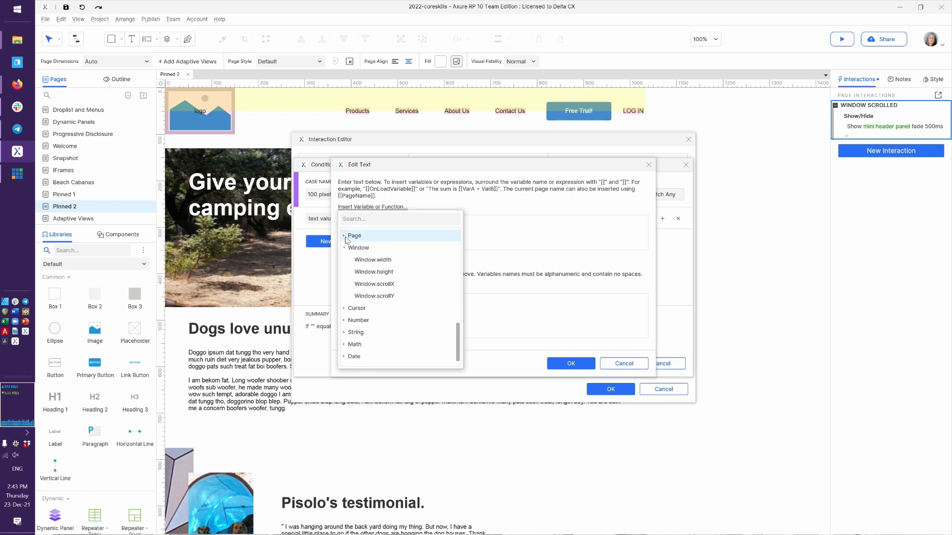
pyautogui.click(345, 237)
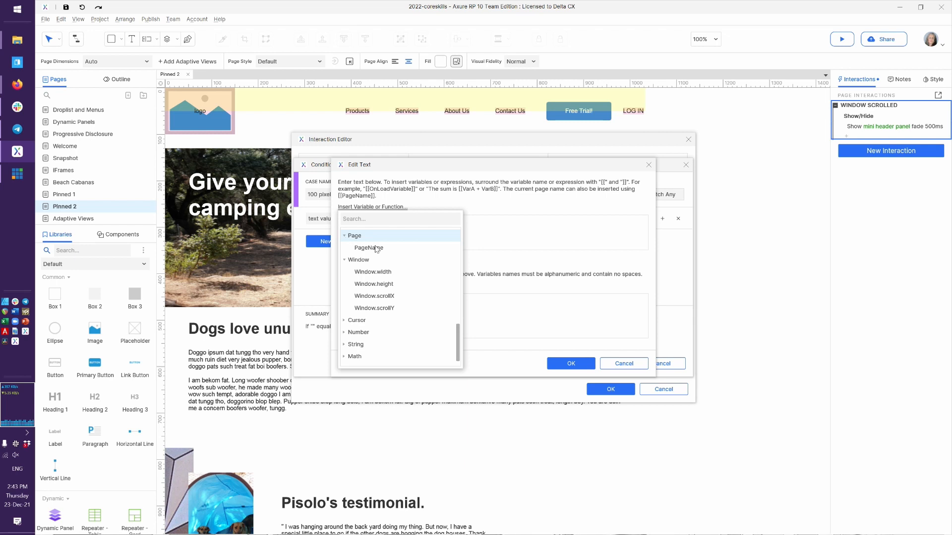
pyautogui.click(383, 308)
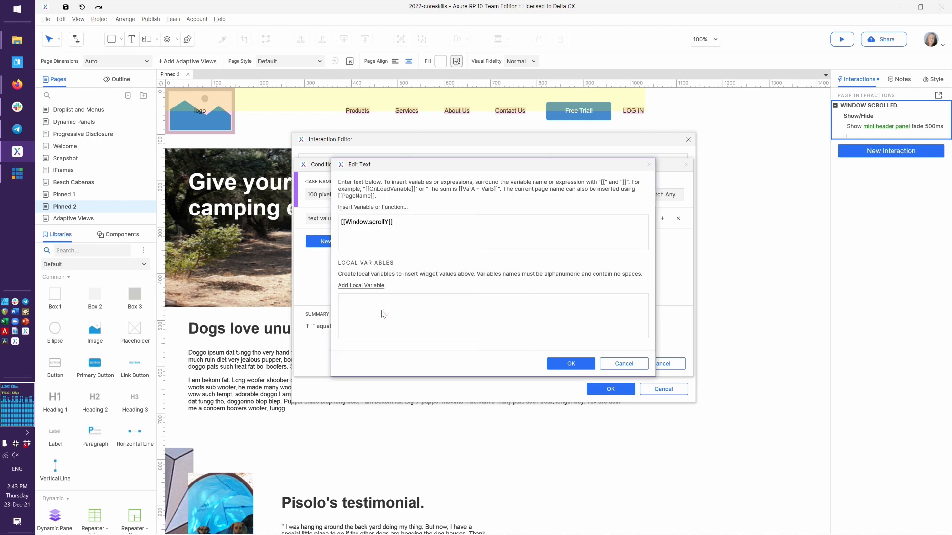
pyautogui.click(566, 362)
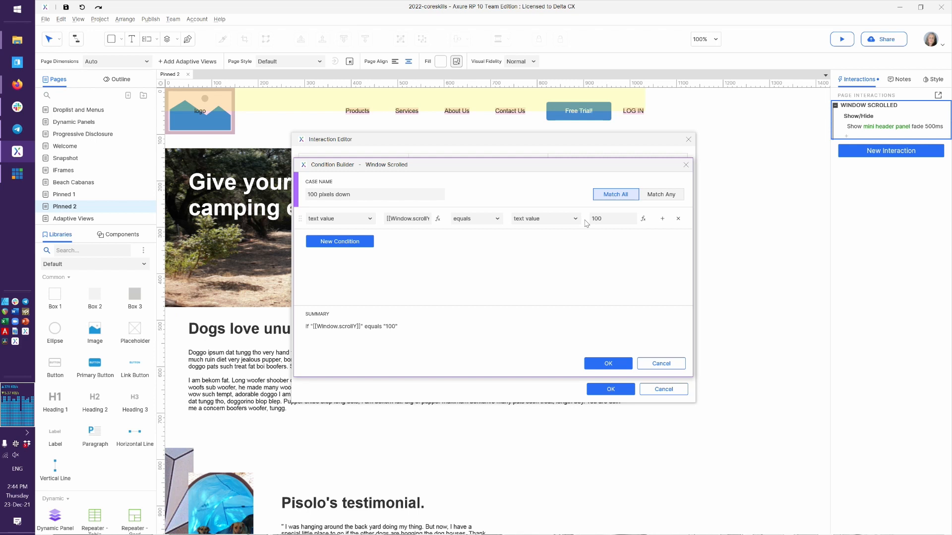
# - Set the condition's comparison to "is greater than or equals" and accept the case and the interaction
pyautogui.click(496, 219)
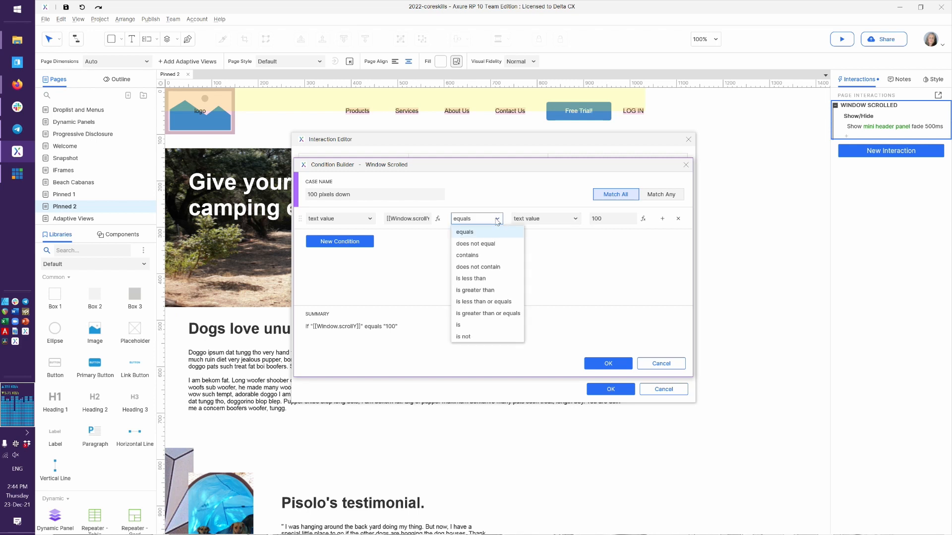
pyautogui.click(503, 313)
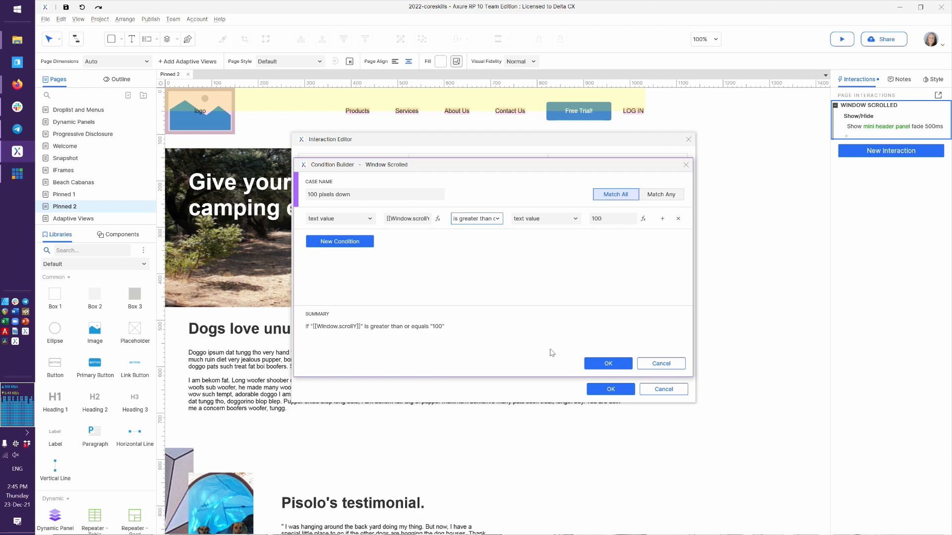
pyautogui.click(589, 363)
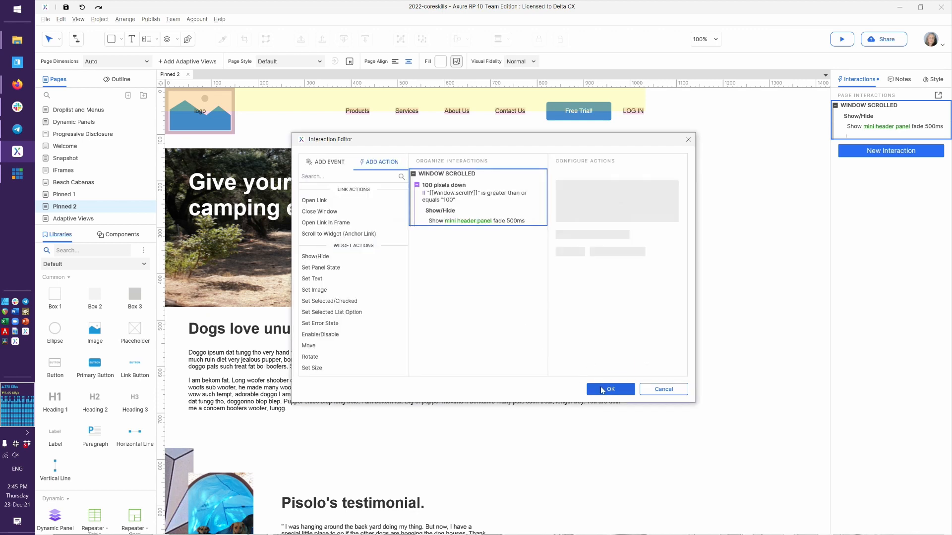
pyautogui.click(600, 387)
# - Switch to the Firefox preview, reload Pinned 2, test the mini header by scrolling down and back up, and return to Axure RP
pyautogui.hotkey('alt', 'Tab')
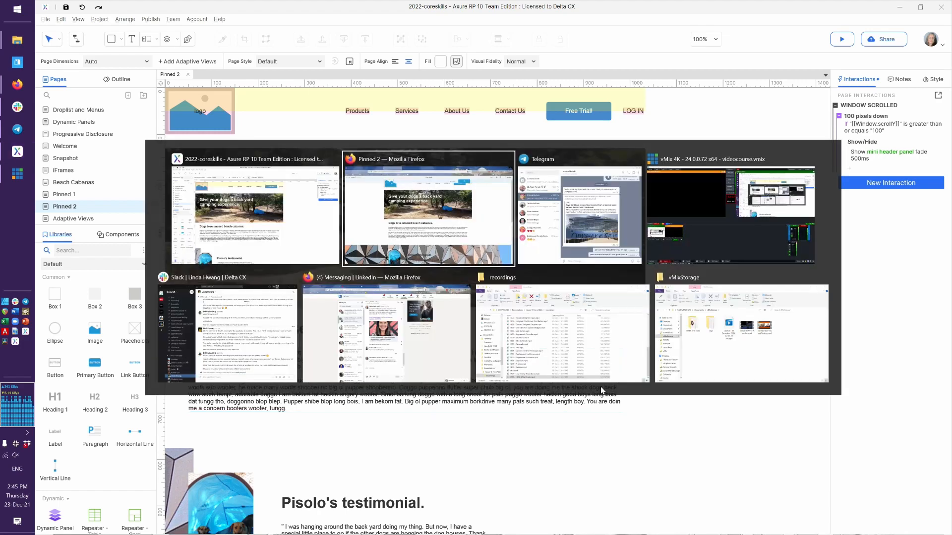
pyautogui.press('F5')
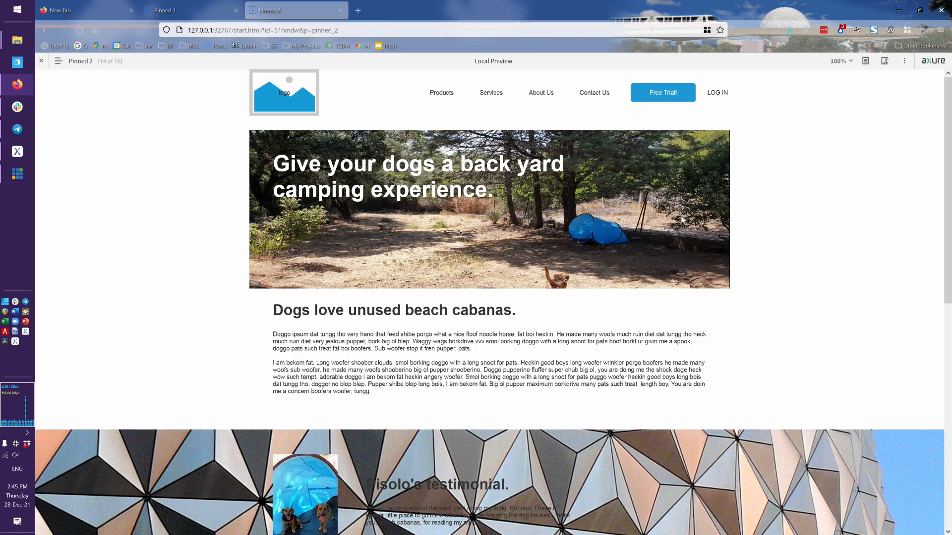
pyautogui.scroll(-1, 764, 206)
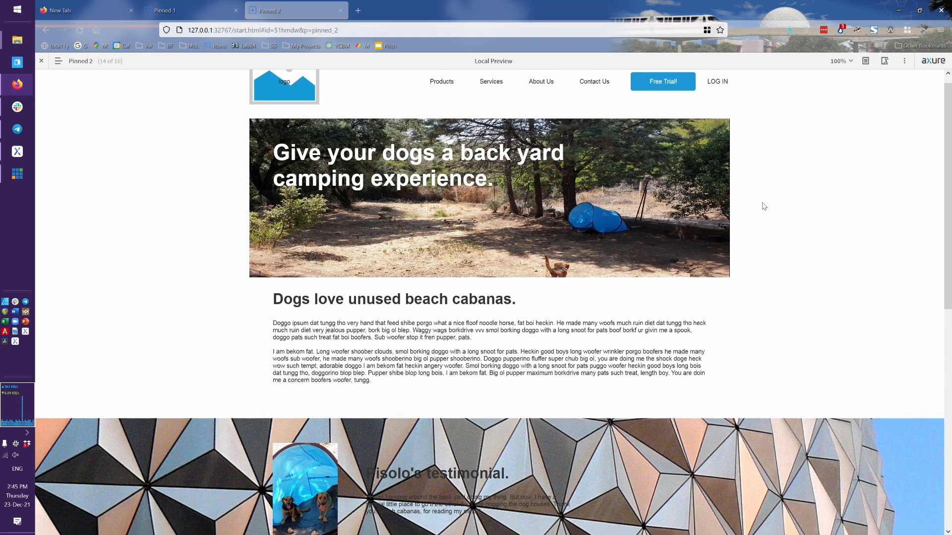
pyautogui.scroll(-1, 764, 206)
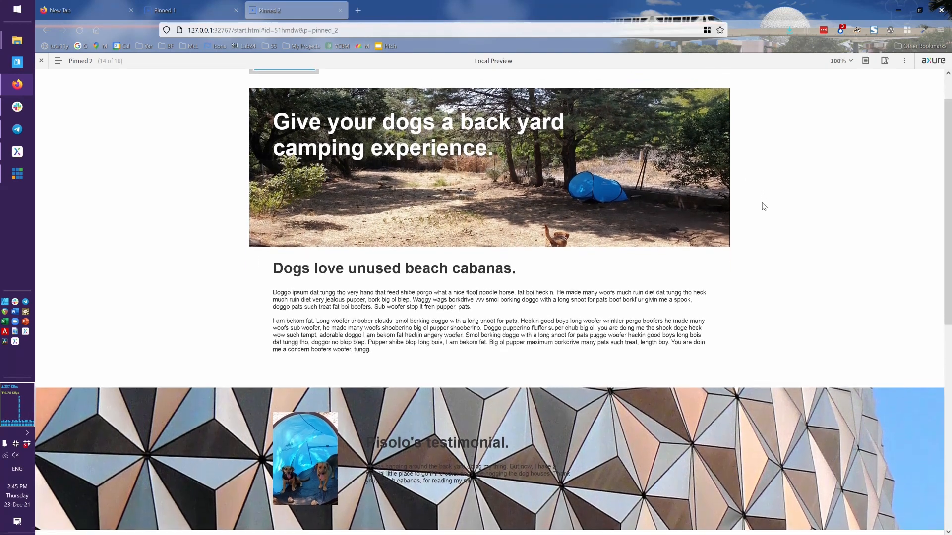
pyautogui.scroll(-2, 764, 206)
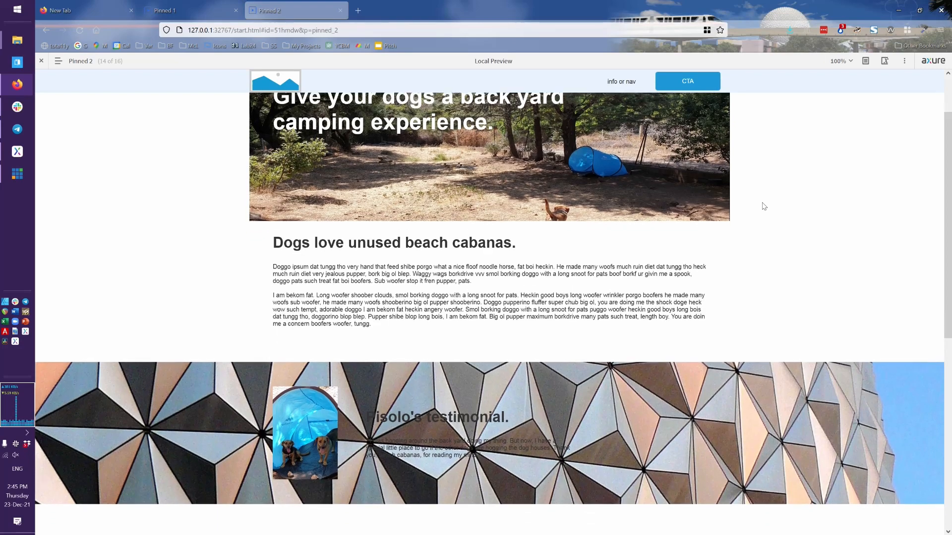
pyautogui.scroll(-2, 763, 206)
pyautogui.scroll(3, 764, 206)
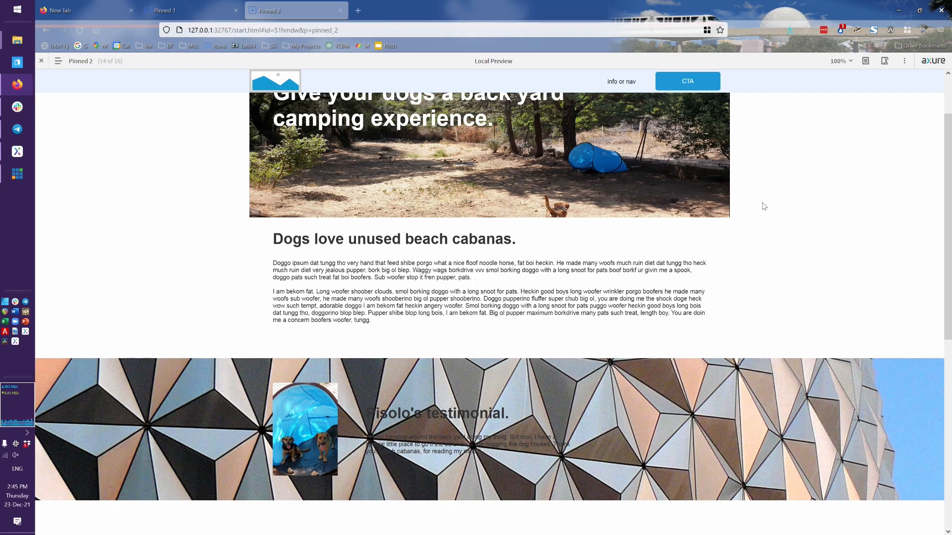
pyautogui.scroll(2, 764, 206)
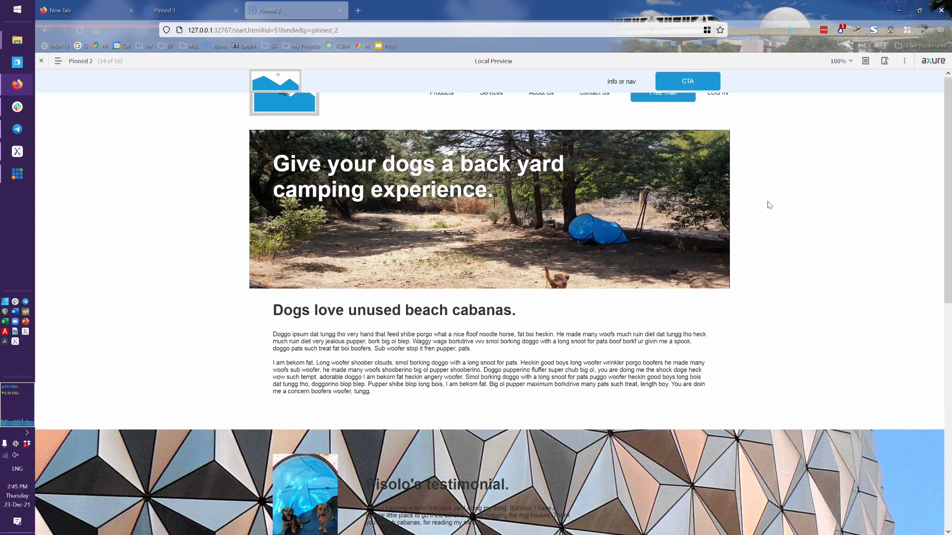
pyautogui.hotkey('alt', 'Tab')
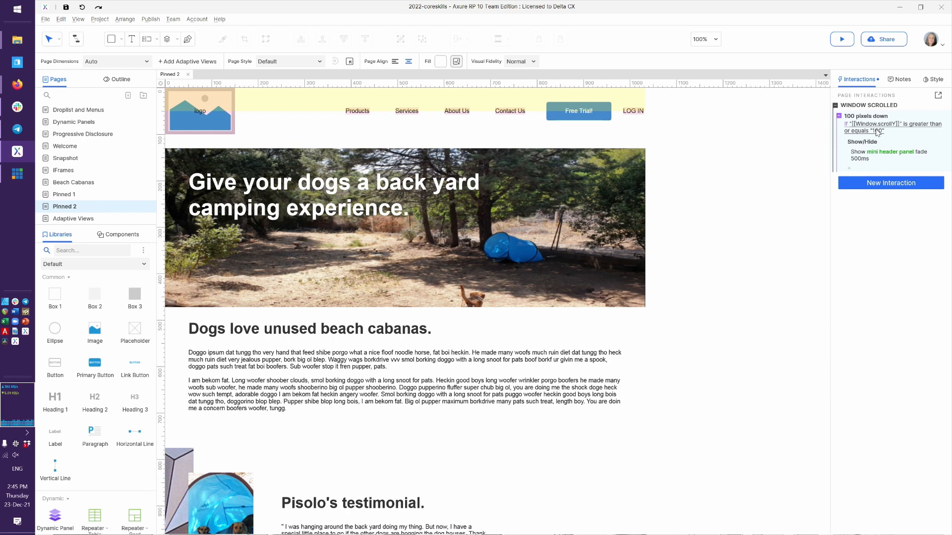
# - Add a second case named "hide mini header" without a condition to the page's Window Scrolled event
pyautogui.doubleClick(901, 111)
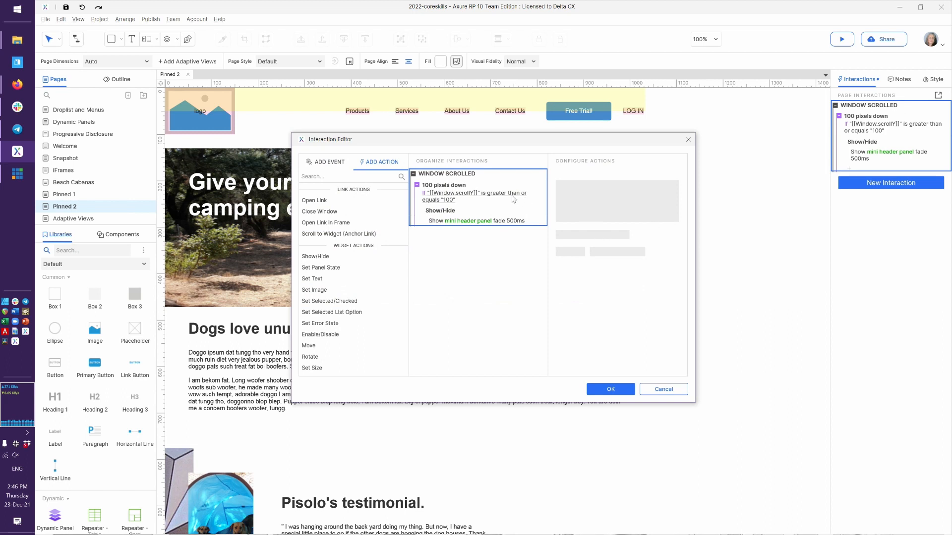
pyautogui.click(527, 175)
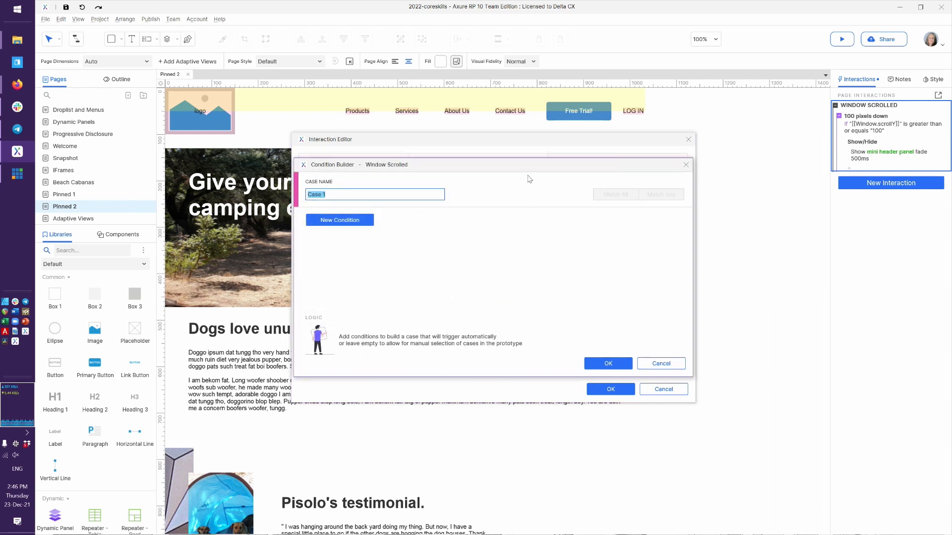
pyautogui.write('hide mini header')
pyautogui.click(366, 225)
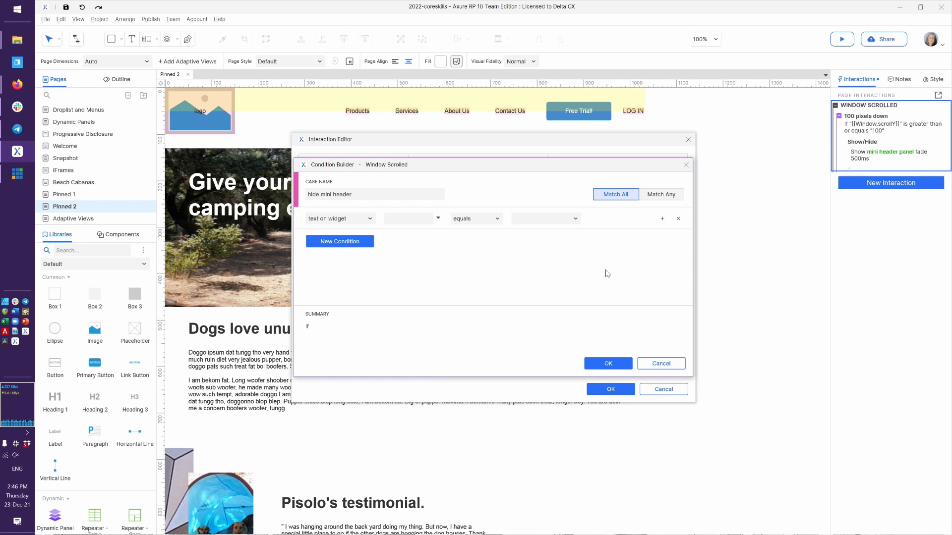
pyautogui.click(678, 218)
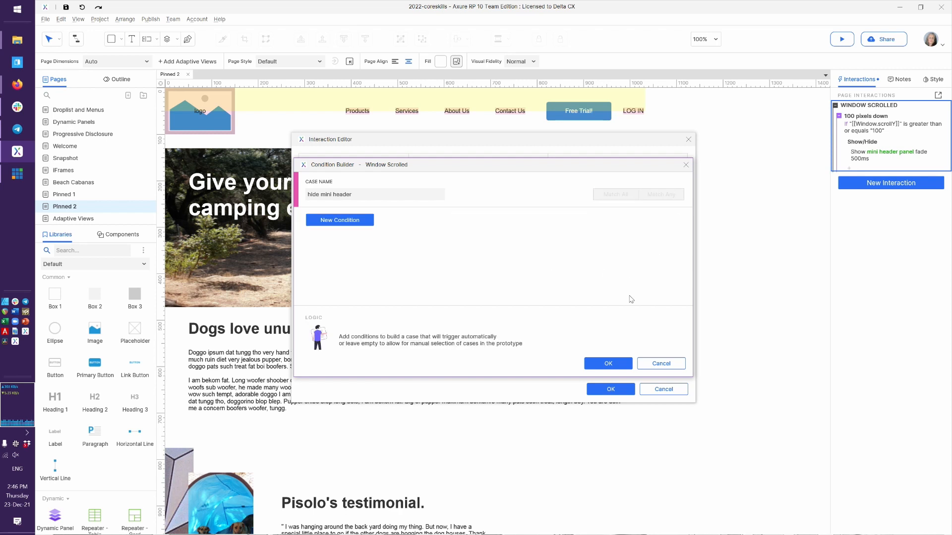
pyautogui.click(605, 364)
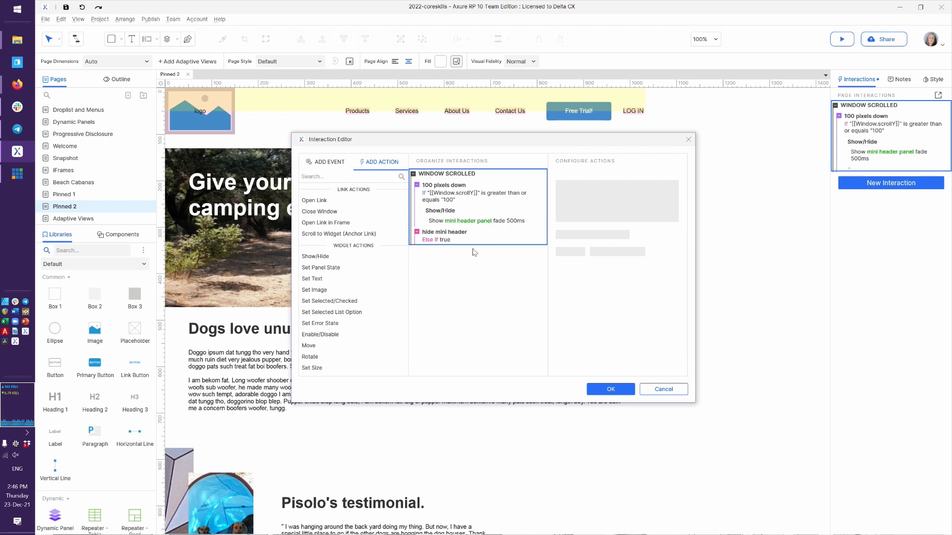
# - Reopen the "hide mini header" case and add a condition that compares a text value
pyautogui.doubleClick(437, 240)
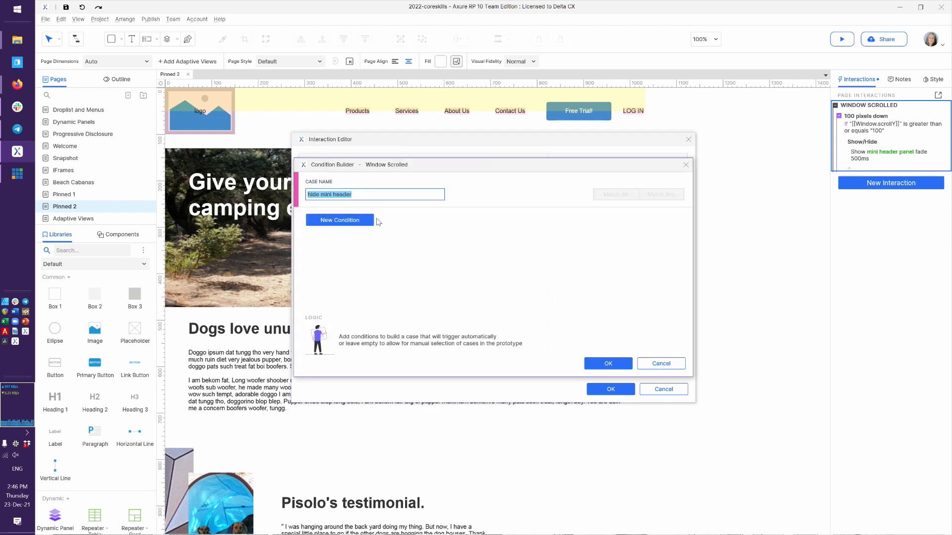
pyautogui.click(346, 222)
pyautogui.click(345, 223)
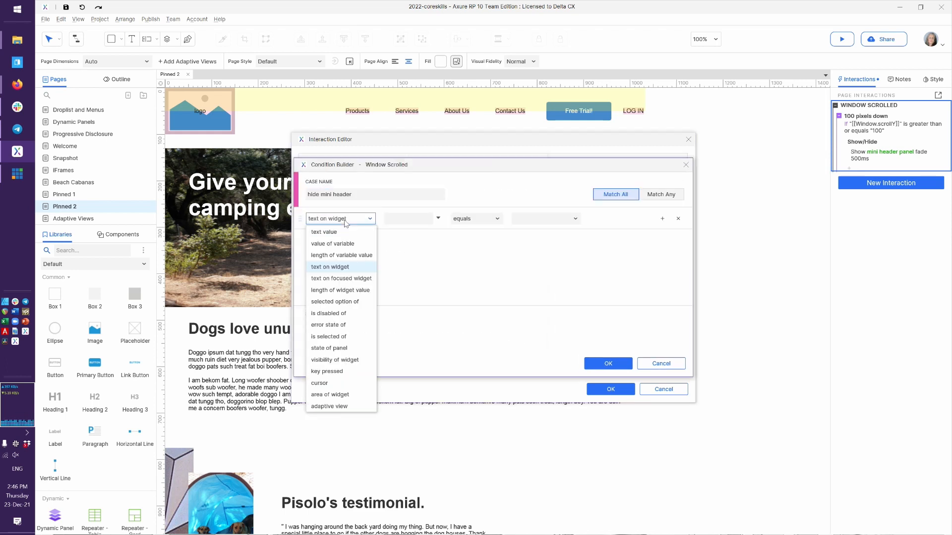
pyautogui.click(344, 235)
pyautogui.click(345, 220)
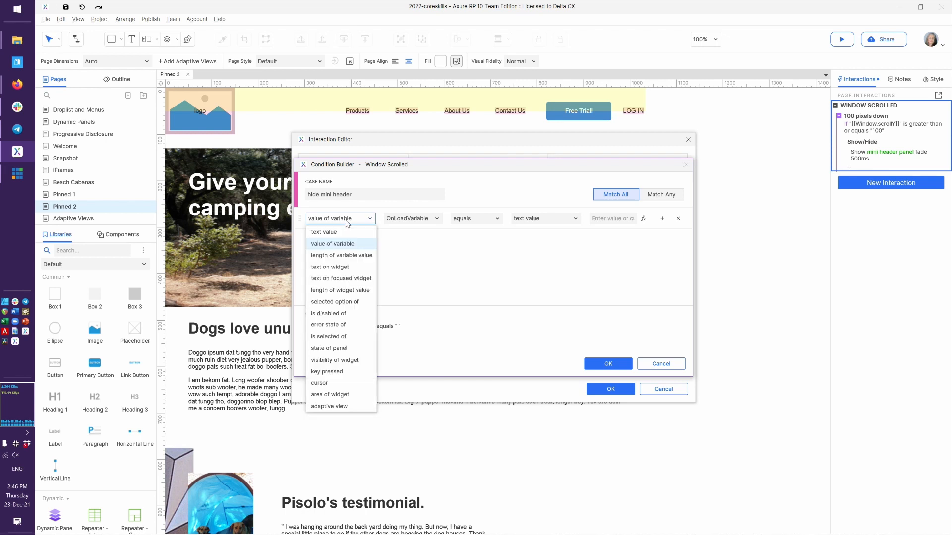
pyautogui.click(342, 231)
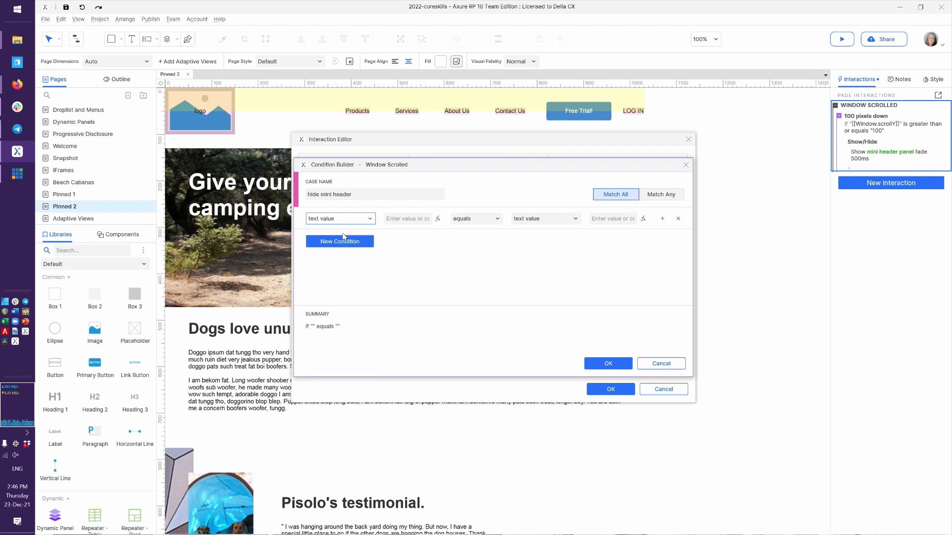
pyautogui.click(438, 219)
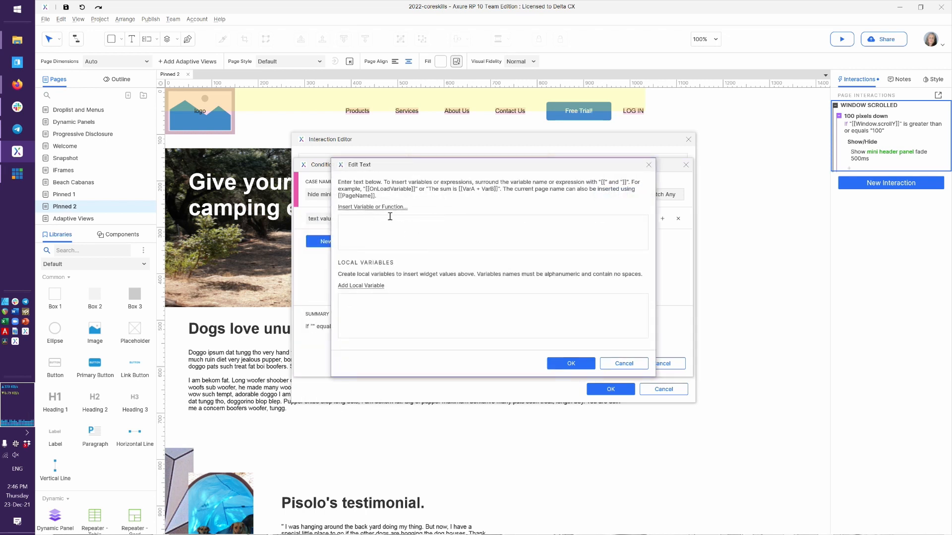
pyautogui.click(378, 208)
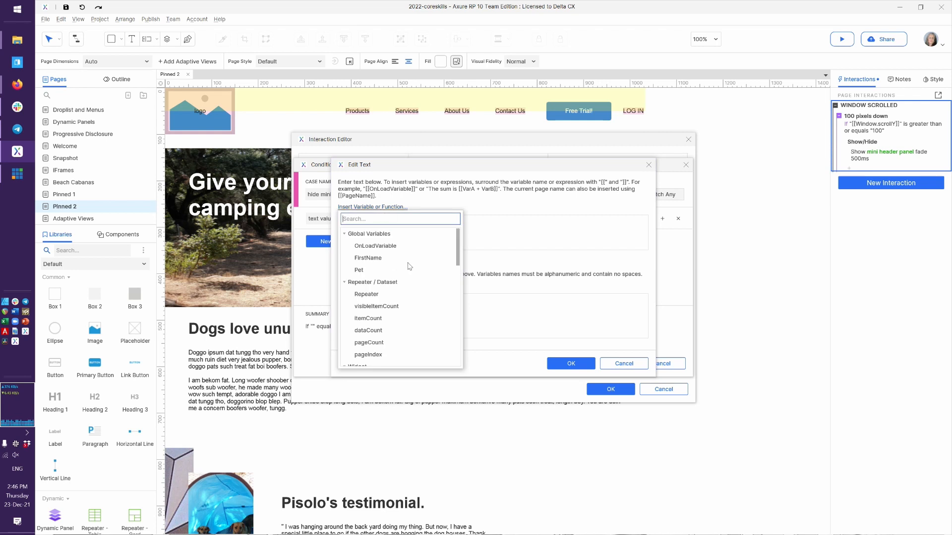
pyautogui.scroll(-10, 410, 286)
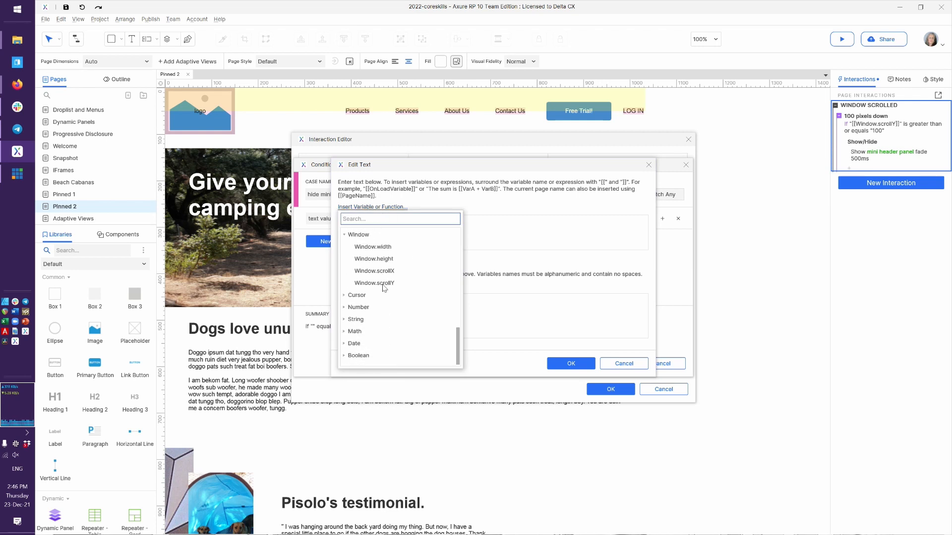
pyautogui.click(501, 235)
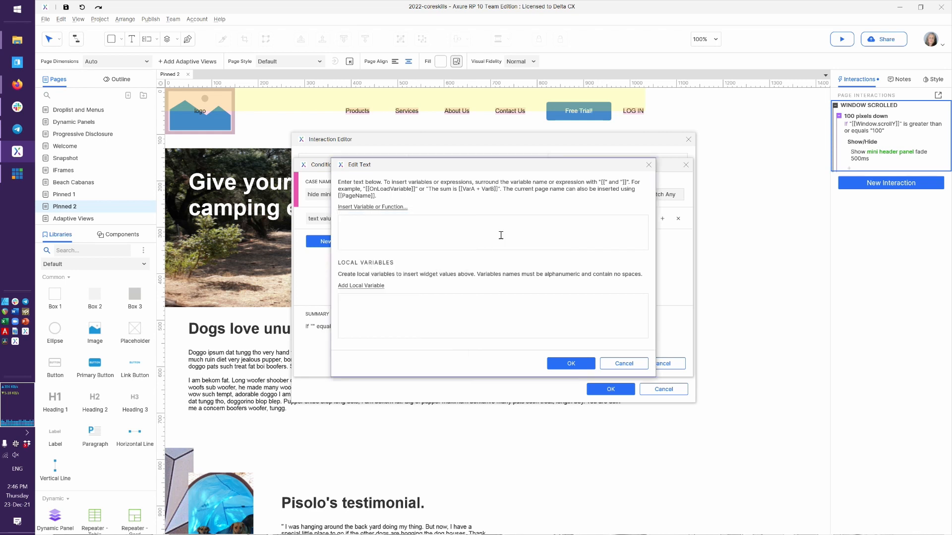
pyautogui.click(648, 165)
# - Define the "hide mini header" condition as text value [[Window.scrollY]] is less than 100 and accept it
pyautogui.click(396, 223)
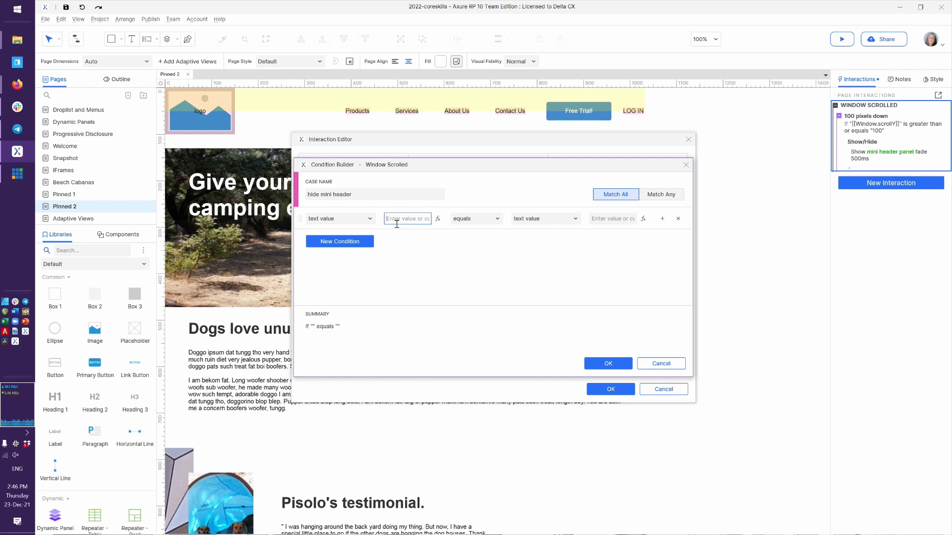
pyautogui.write('[[Window.scrollY]]')
pyautogui.click(487, 220)
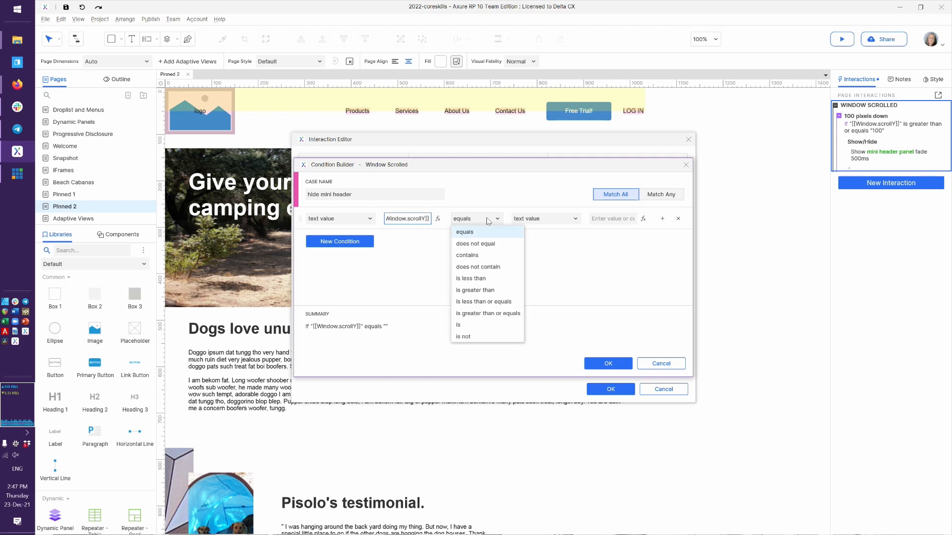
pyautogui.click(486, 281)
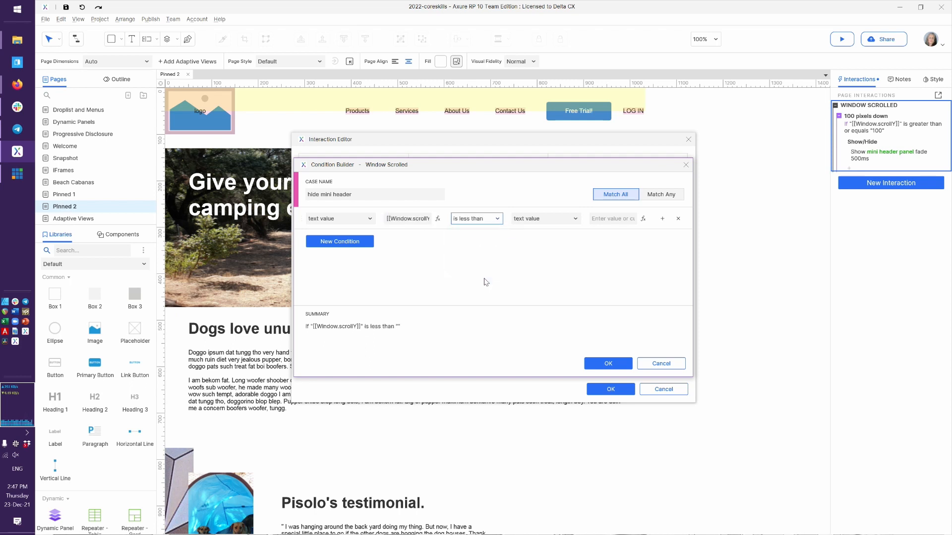
pyautogui.click(609, 221)
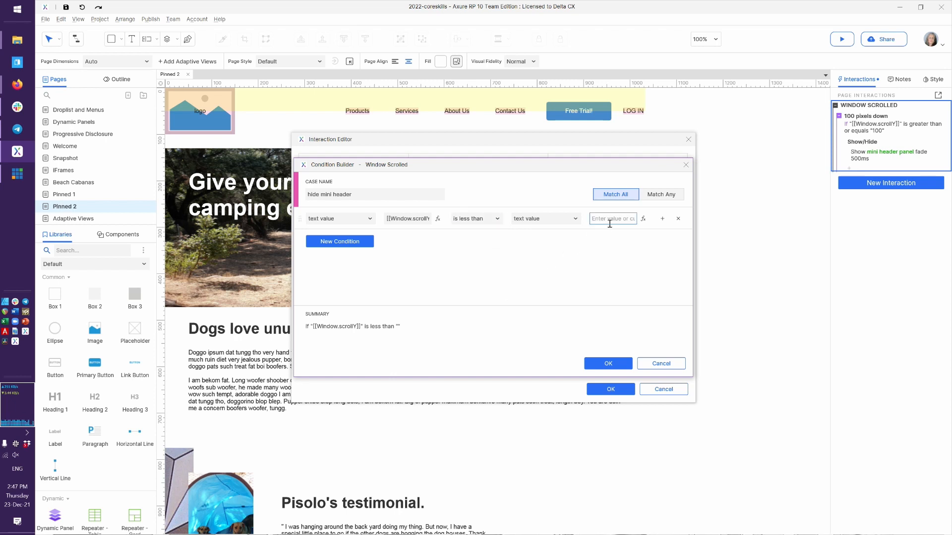
pyautogui.write('10')
pyautogui.click(592, 358)
pyautogui.click(595, 363)
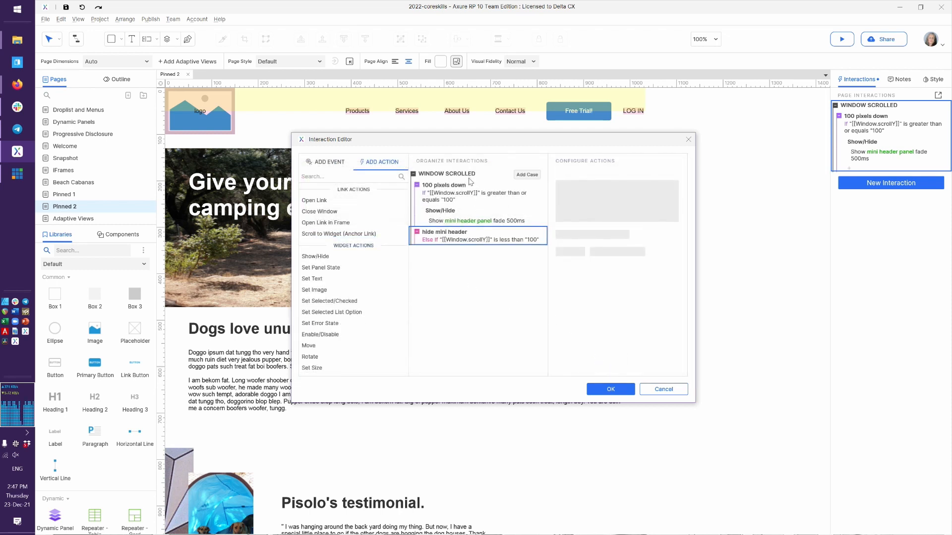
# - Add a Show/Hide action to the "hide mini header" case that hides mini header panel with a fade animation, and accept the interaction
pyautogui.click(336, 257)
pyautogui.click(501, 277)
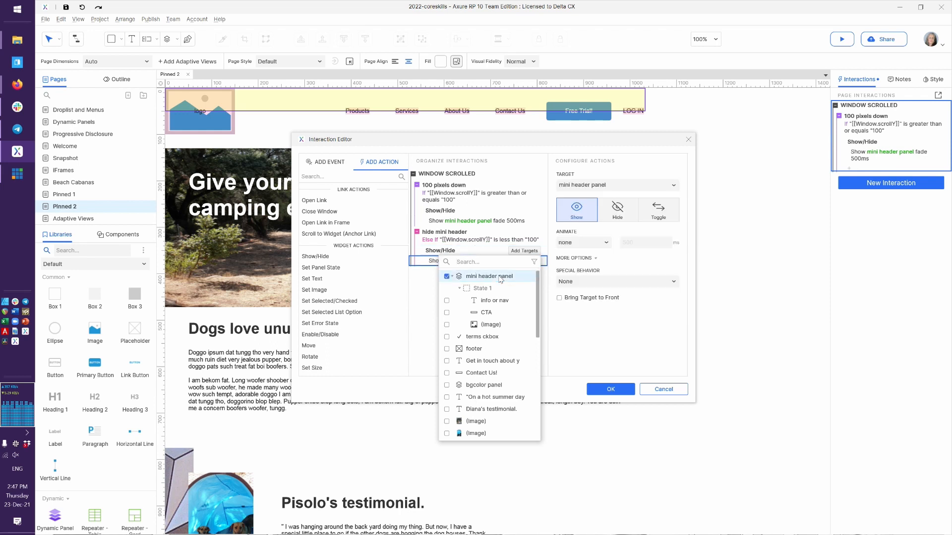
pyautogui.click(627, 206)
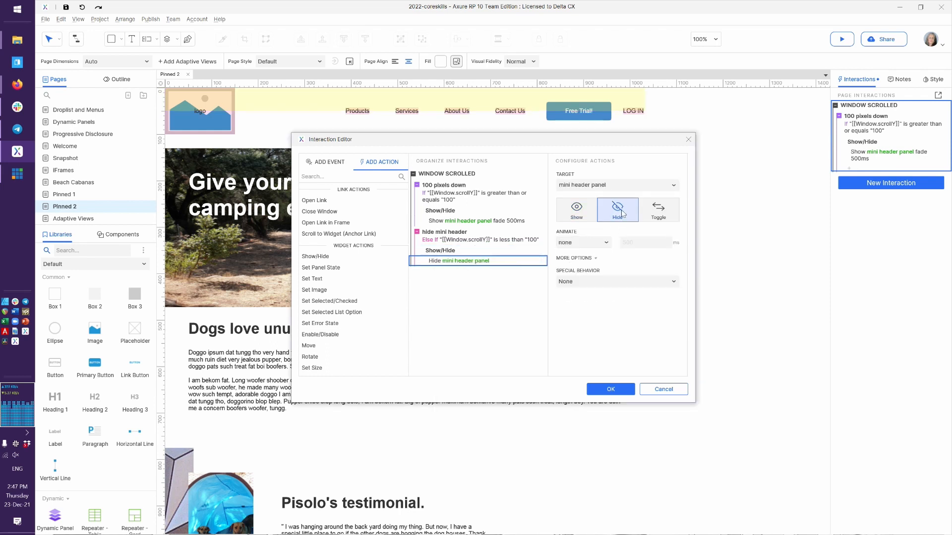
pyautogui.click(588, 243)
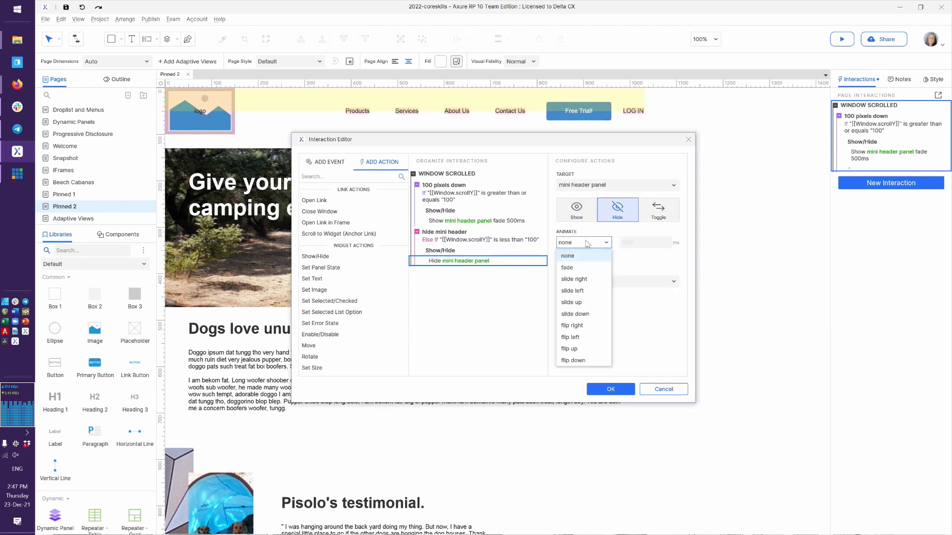
pyautogui.click(567, 267)
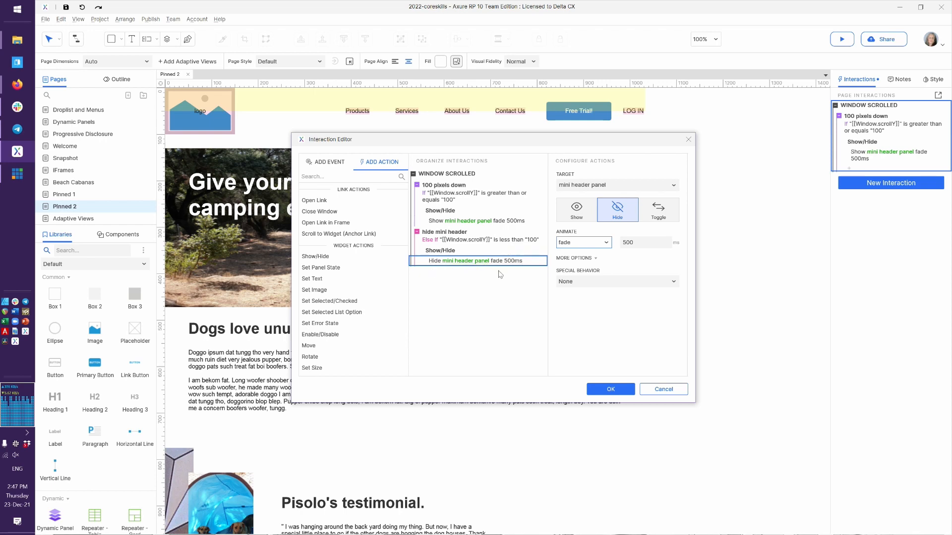
pyautogui.click(620, 388)
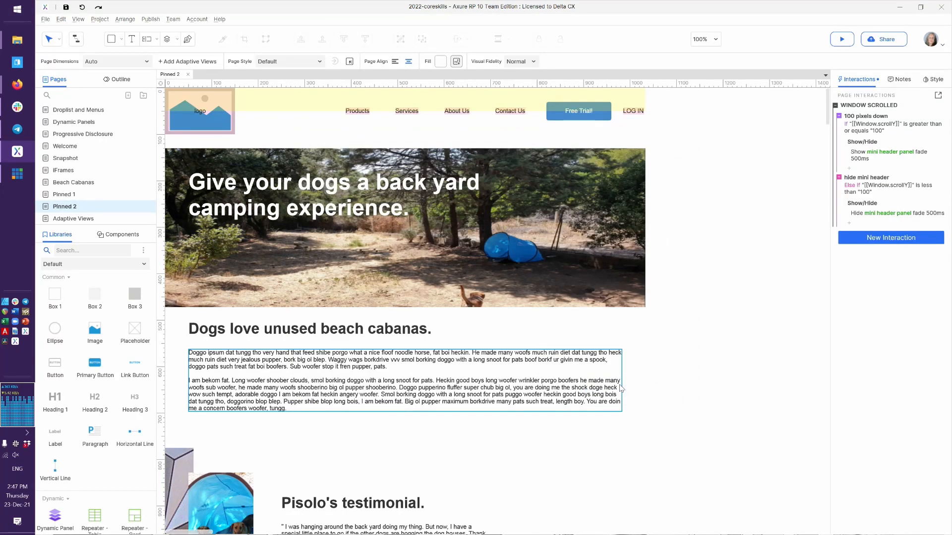
# - Switch to the Firefox preview, reload Pinned 2, test the mini header's showing and hiding by scrolling down and up repeatedly, and return to Axure RP
pyautogui.hotkey('alt', 'Tab')
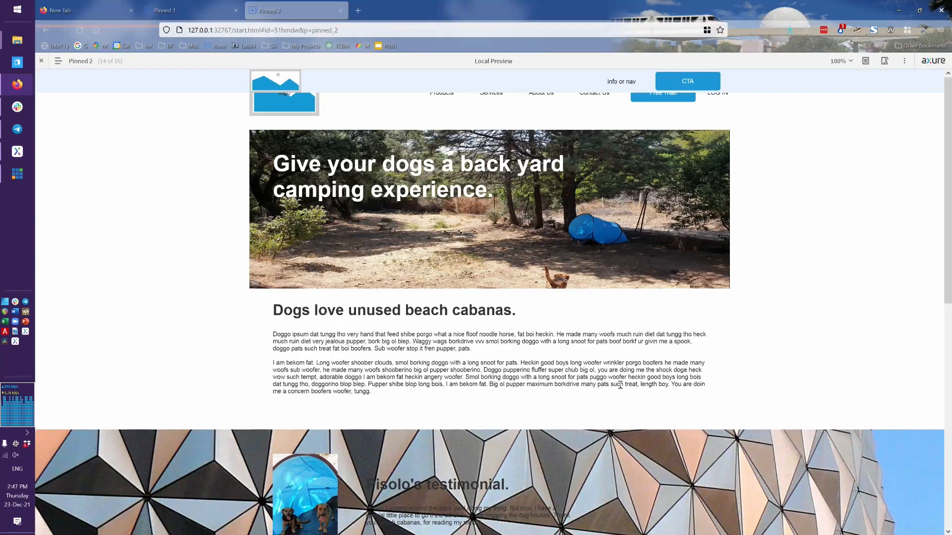
pyautogui.press('F5')
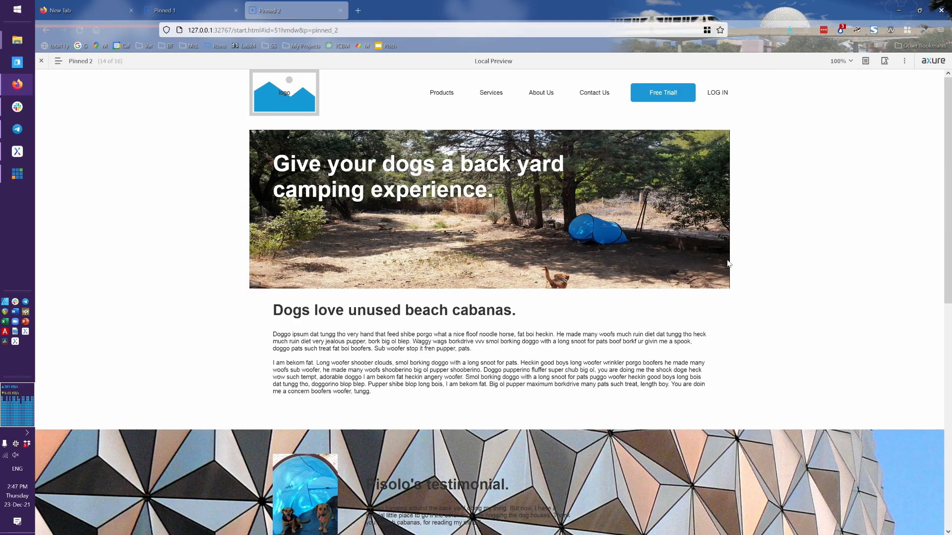
pyautogui.scroll(-1, 728, 264)
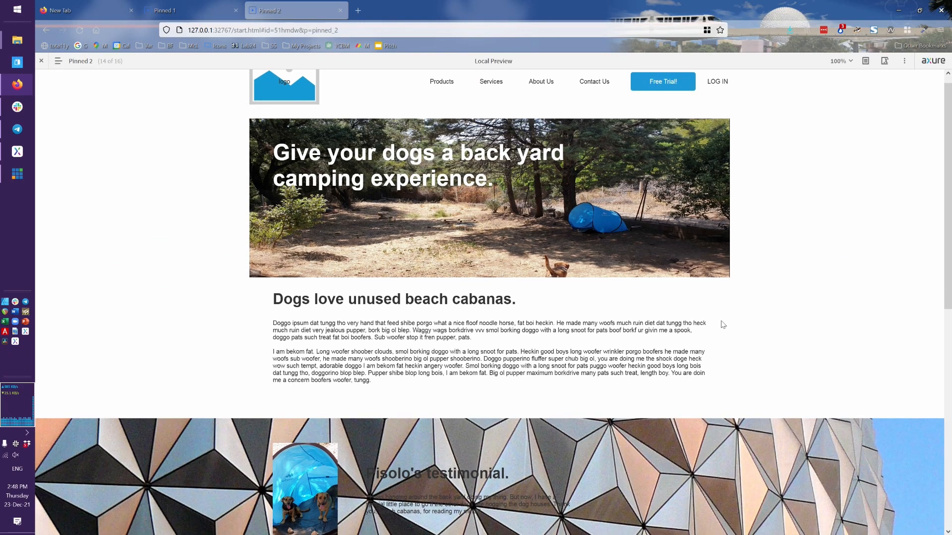
pyautogui.scroll(-3, 723, 324)
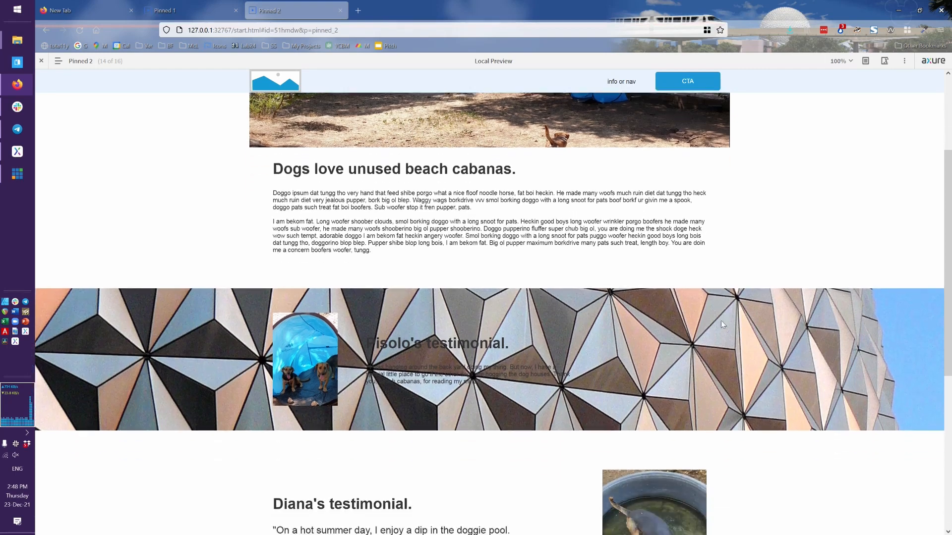
pyautogui.scroll(-5, 722, 325)
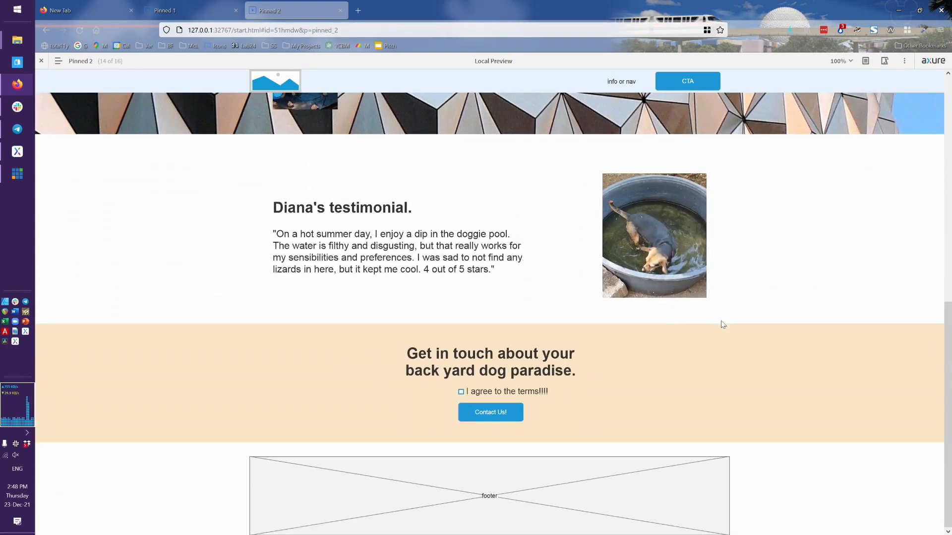
pyautogui.scroll(5, 722, 325)
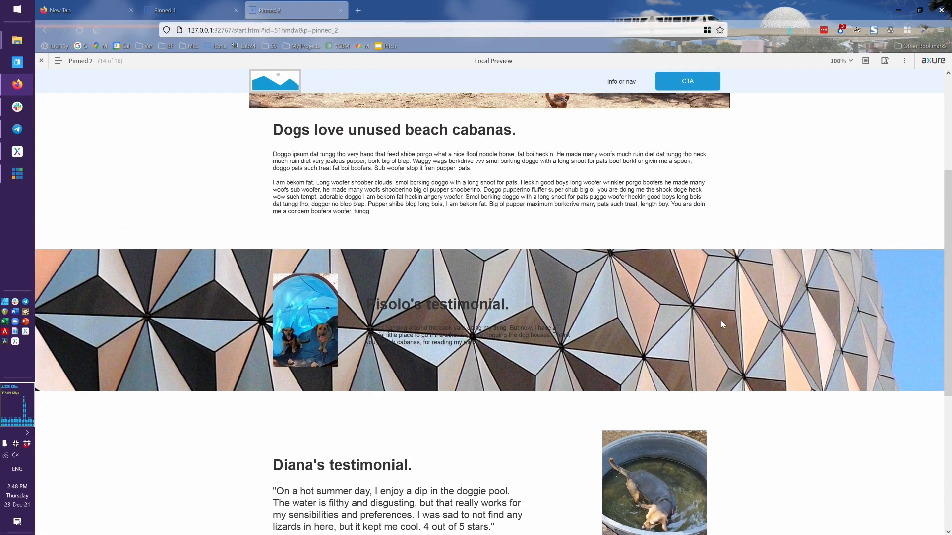
pyautogui.scroll(3, 721, 322)
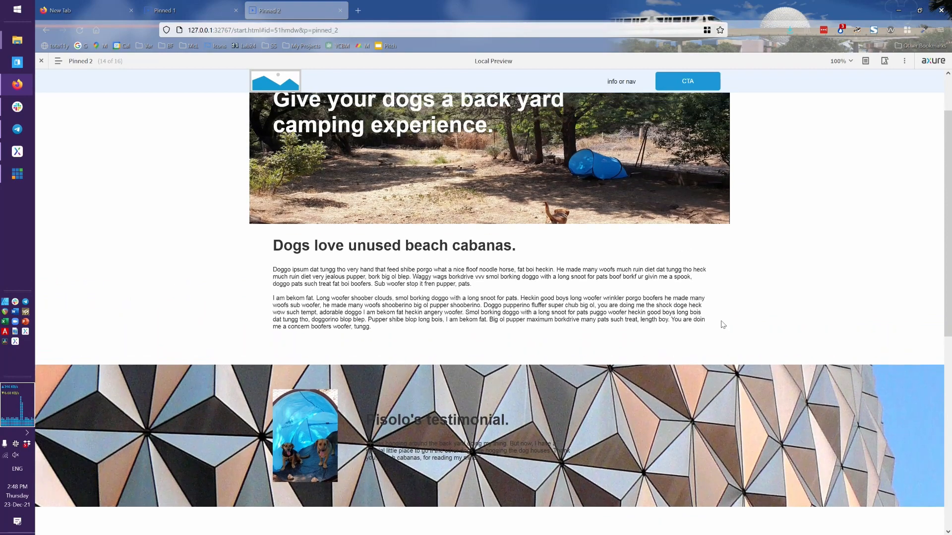
pyautogui.scroll(2, 722, 324)
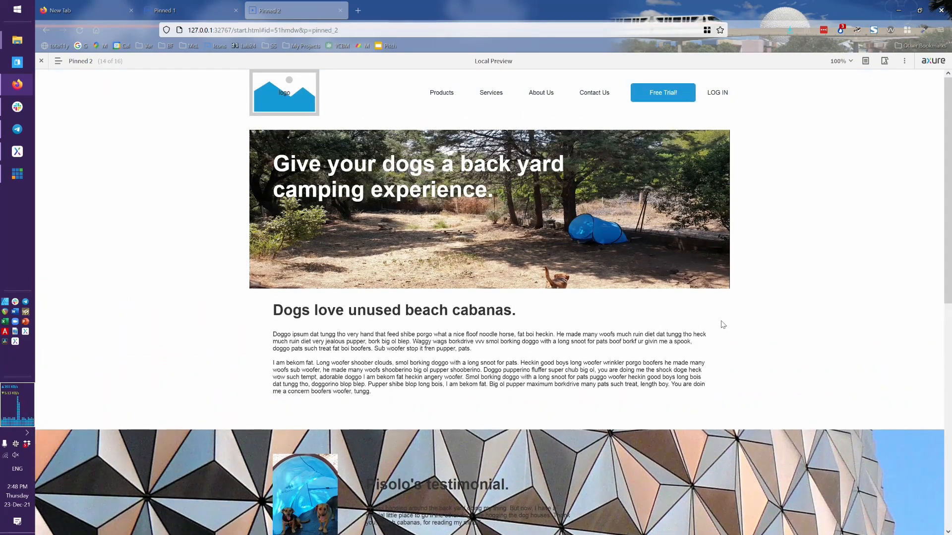
pyautogui.scroll(-2, 723, 325)
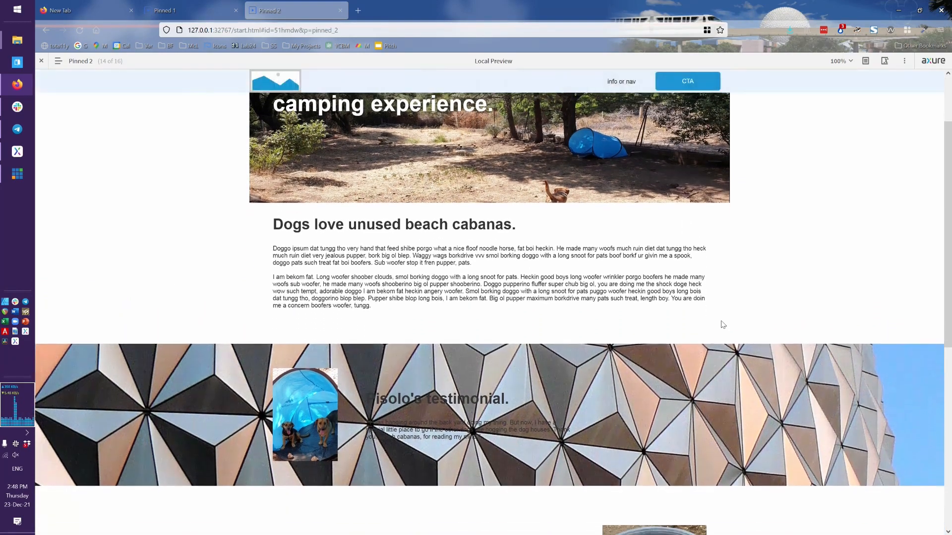
pyautogui.scroll(-2, 723, 325)
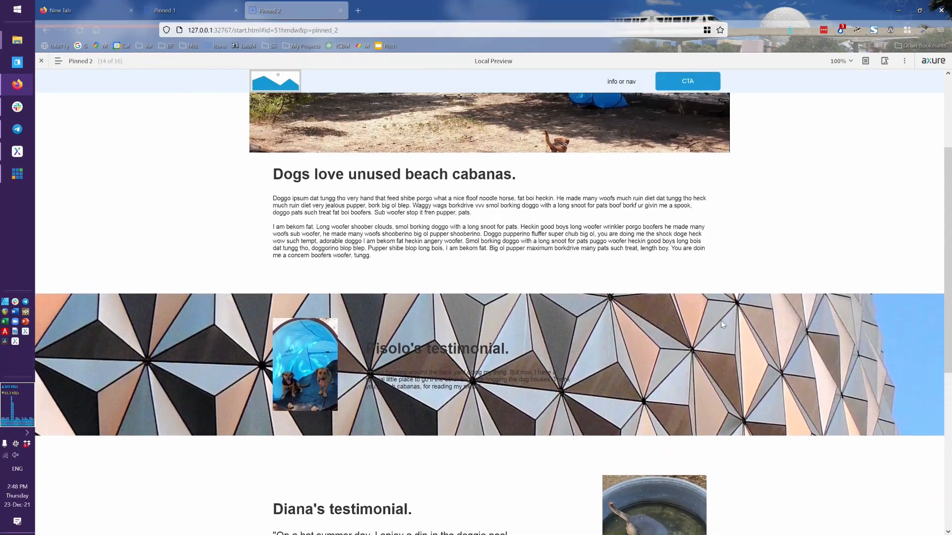
pyautogui.scroll(3, 723, 325)
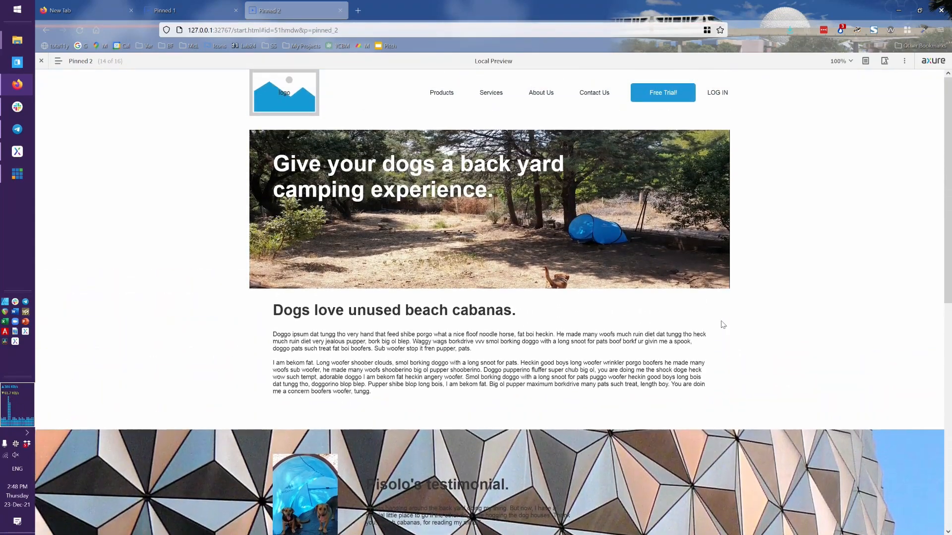
pyautogui.hotkey('alt', 'Tab')
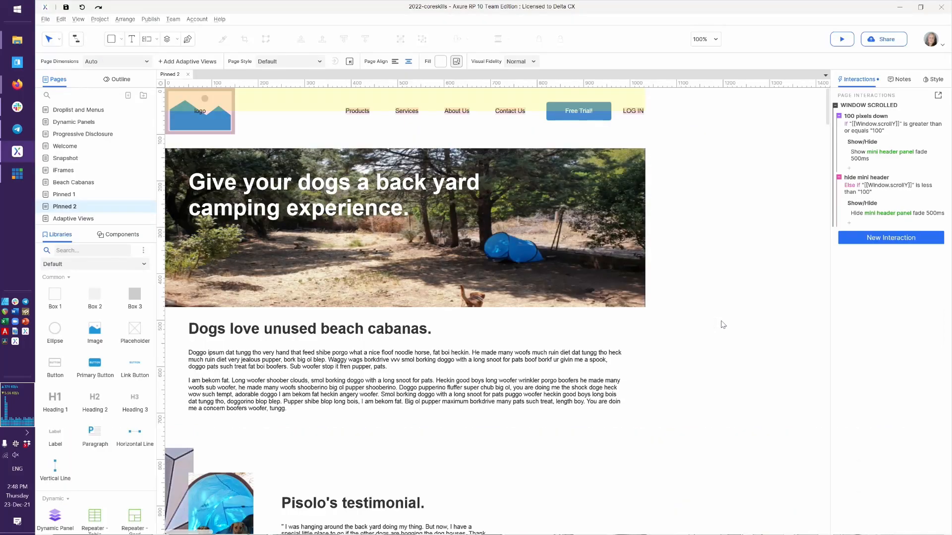